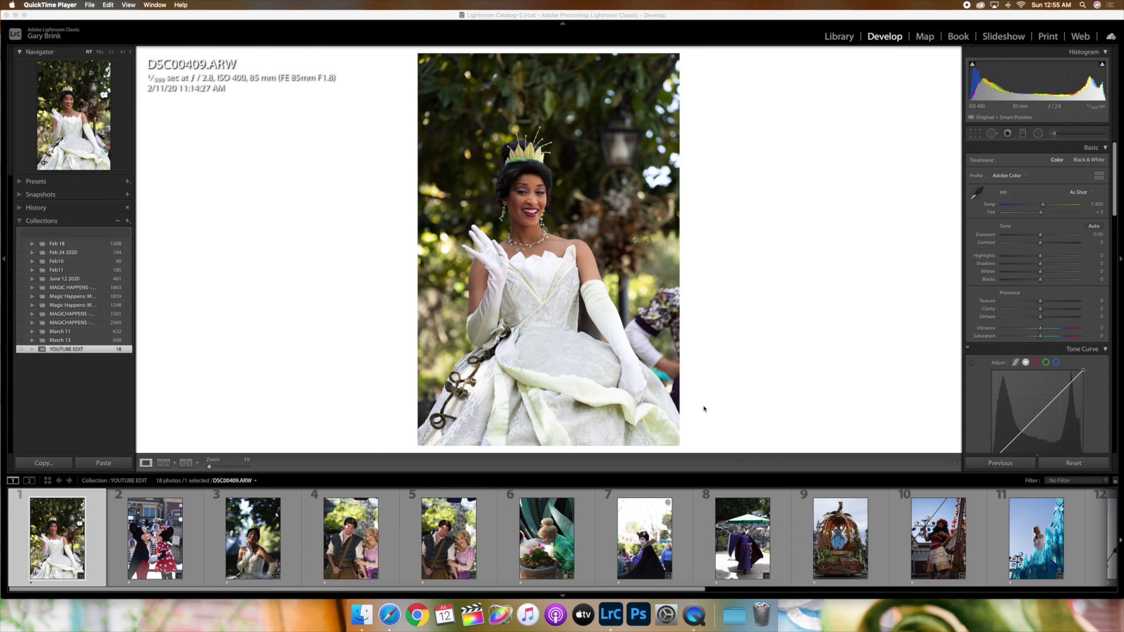
# Step: Hide the collections list, show the develop presets, and collapse the expanded Mastin Labs Fujicolor and Portra preset groups
pyautogui.moveTo(610, 587); pyautogui.dragTo(611, 229)
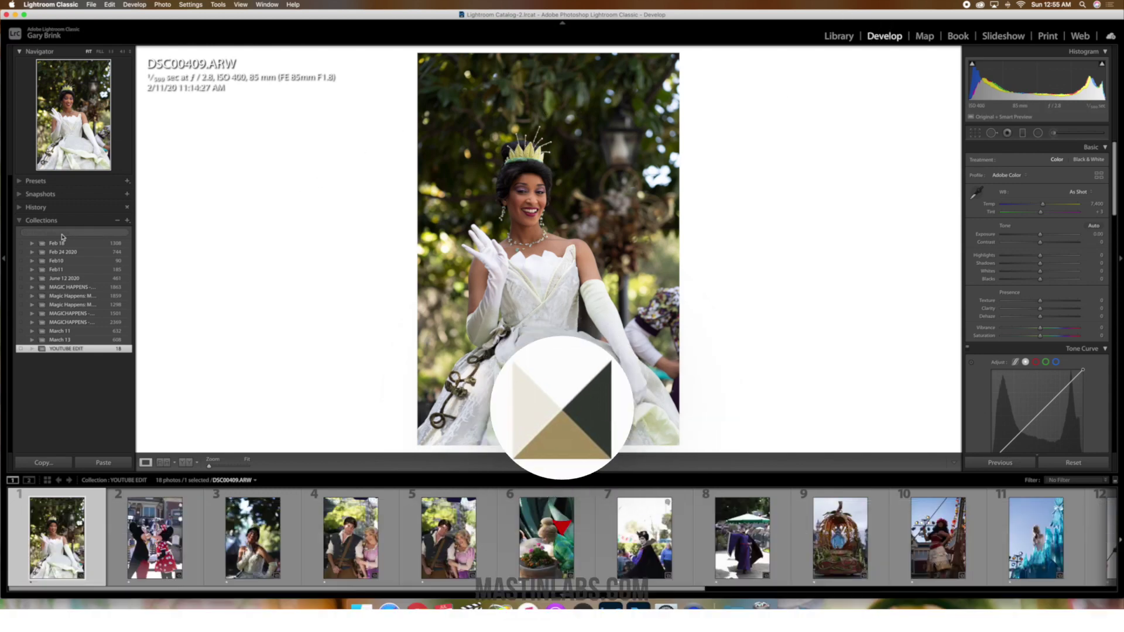
pyautogui.click(17, 221)
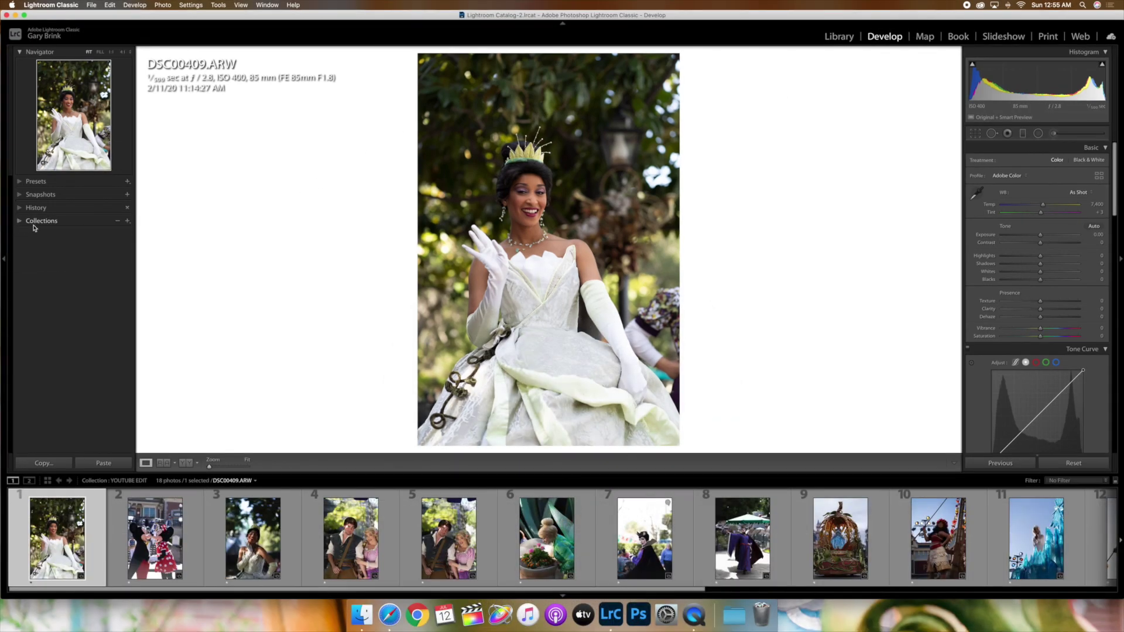
pyautogui.click(18, 182)
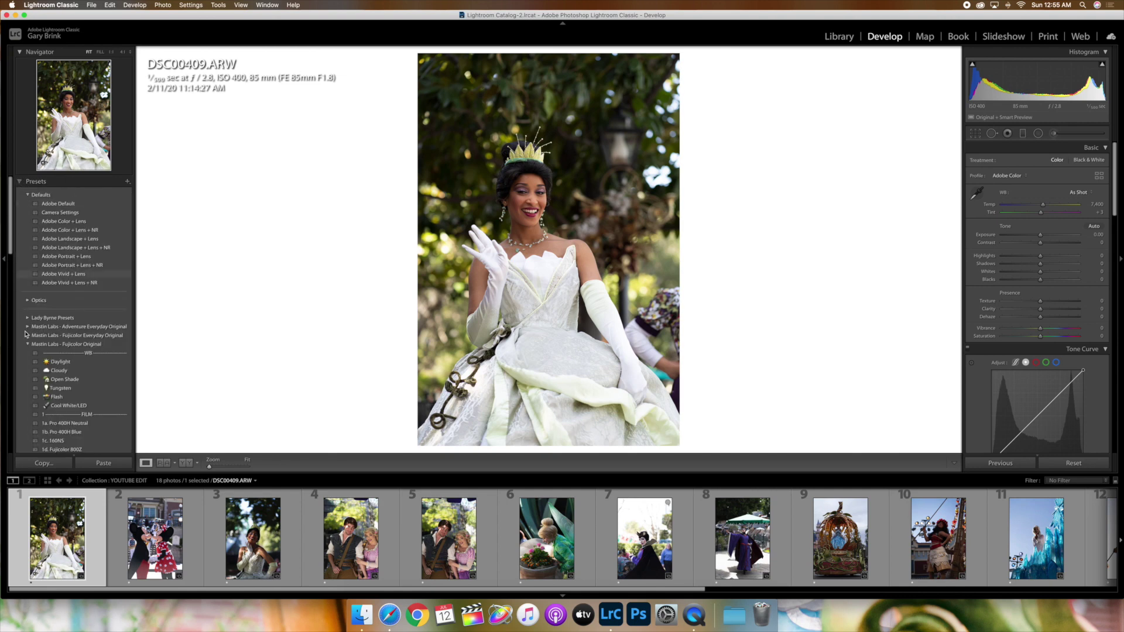
pyautogui.click(28, 345)
pyautogui.click(27, 362)
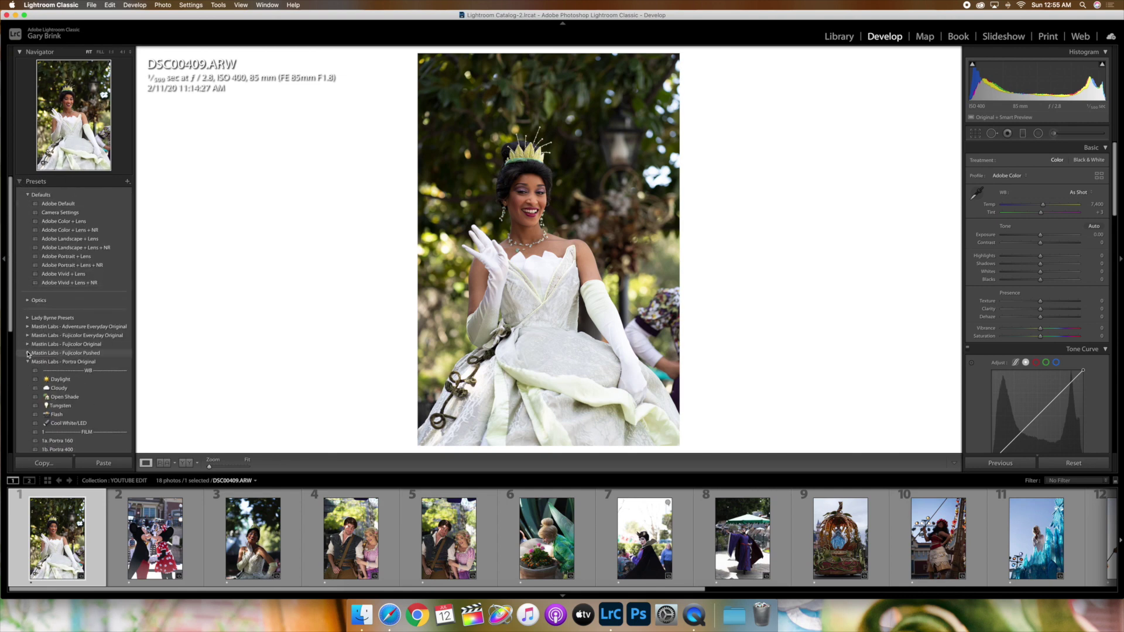
pyautogui.click(27, 362)
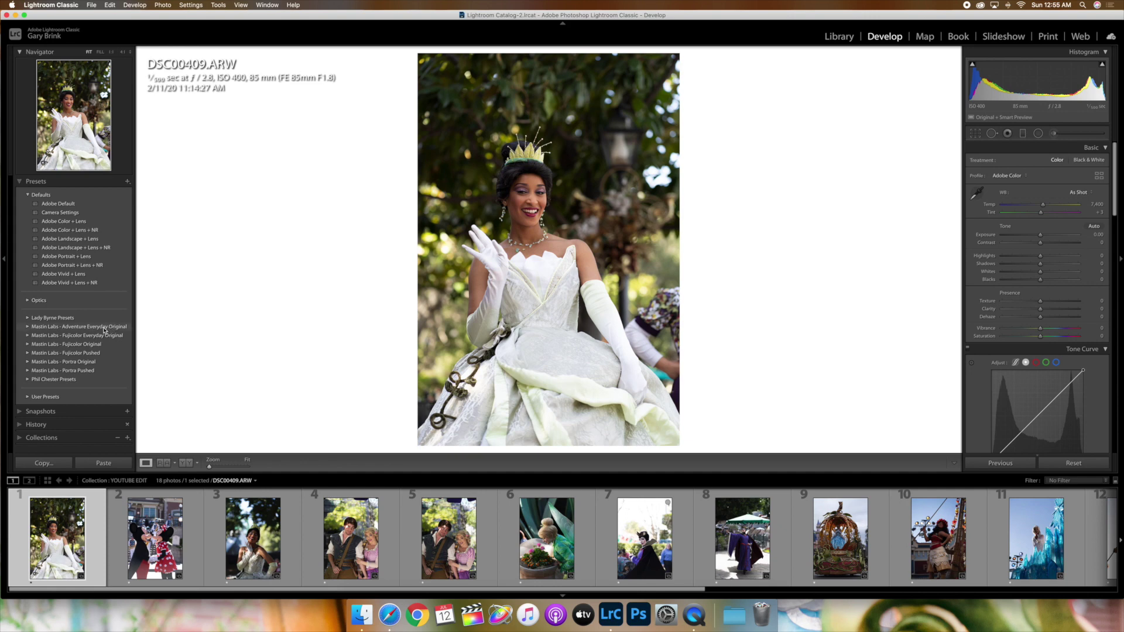
# Step: Preview the film presets in the Mastin Labs Adventure Everyday Original and Fujicolor Original groups on the princess photo
pyautogui.click(25, 330)
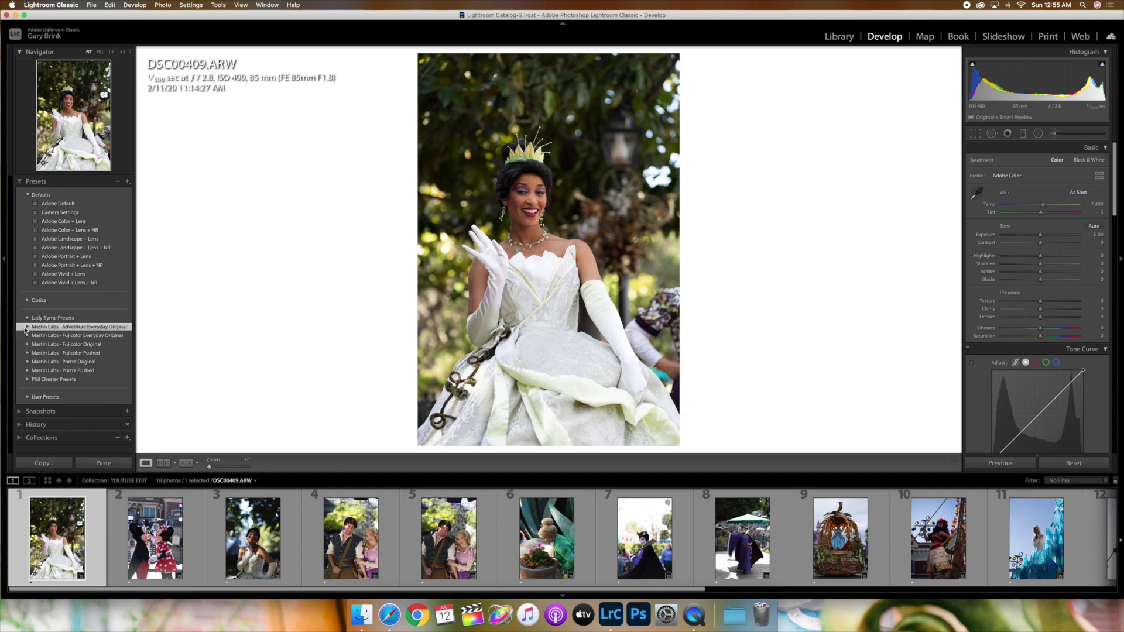
pyautogui.click(27, 328)
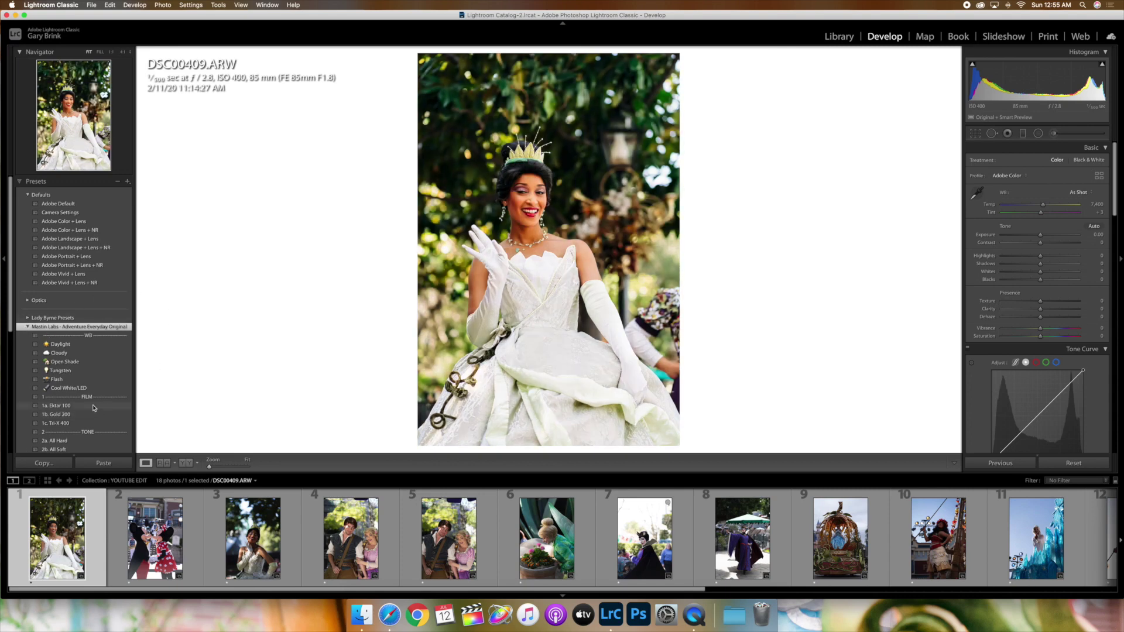
pyautogui.click(27, 327)
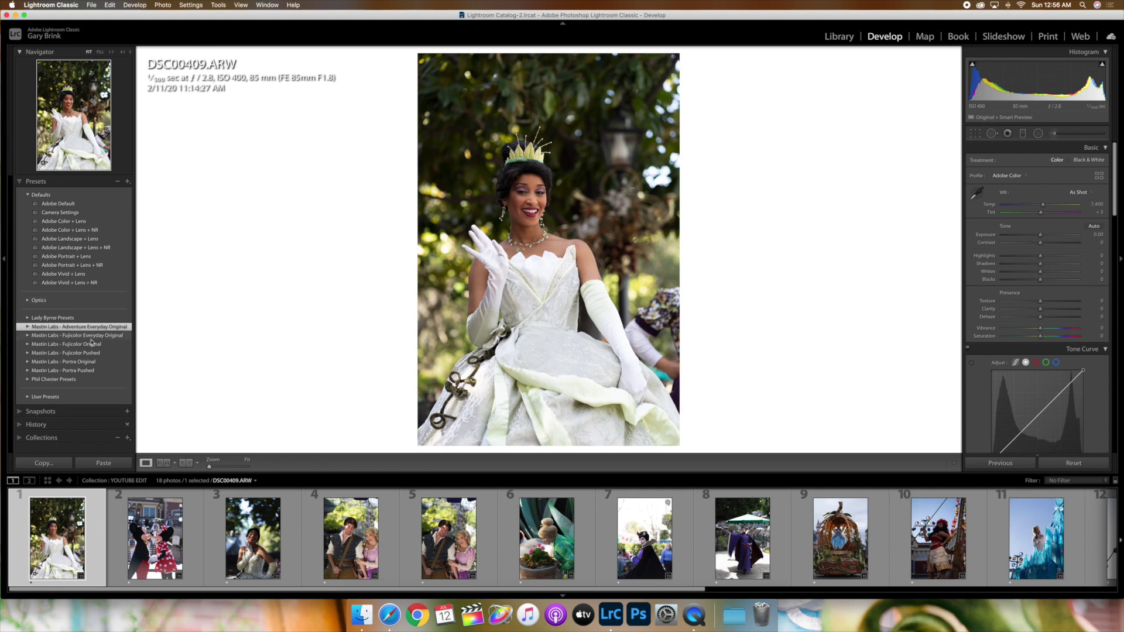
pyautogui.click(28, 354)
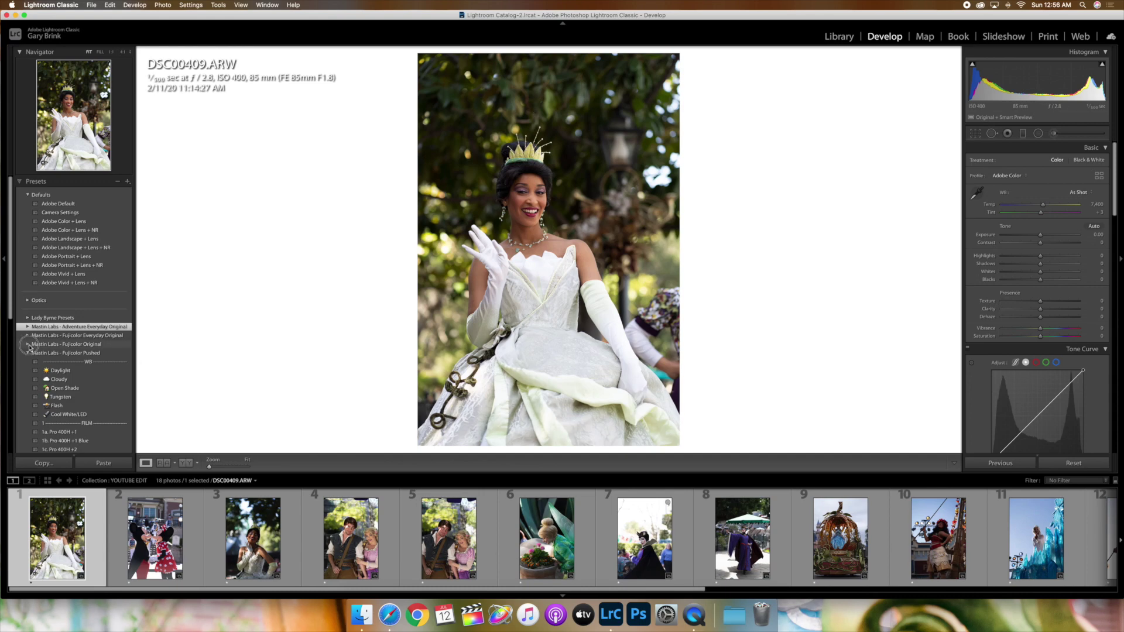
pyautogui.click(24, 345)
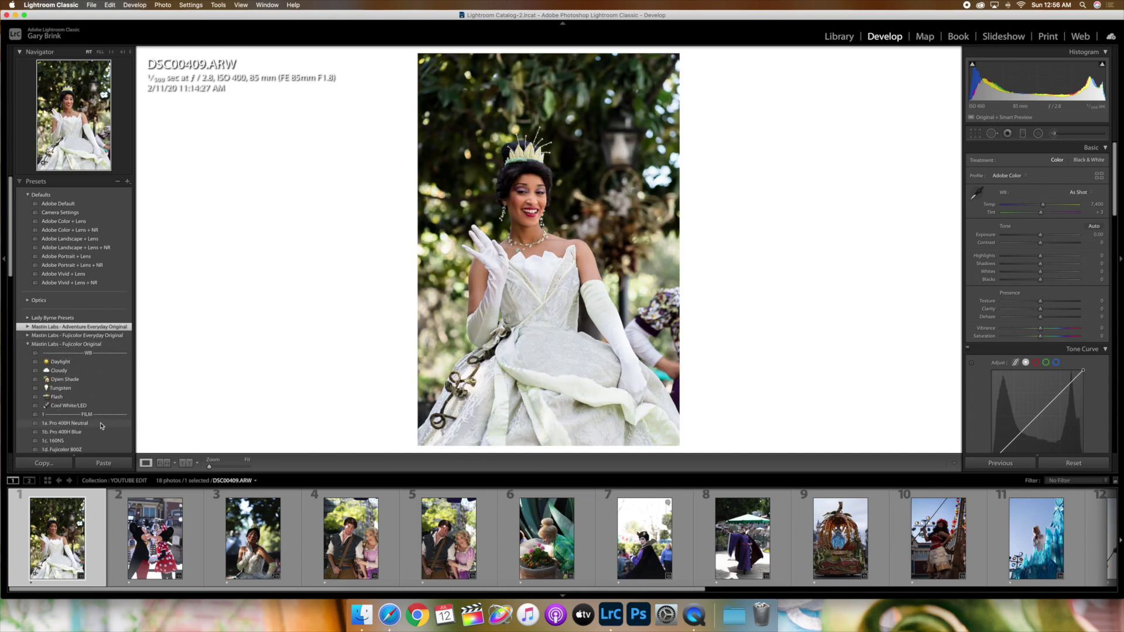
pyautogui.click(28, 344)
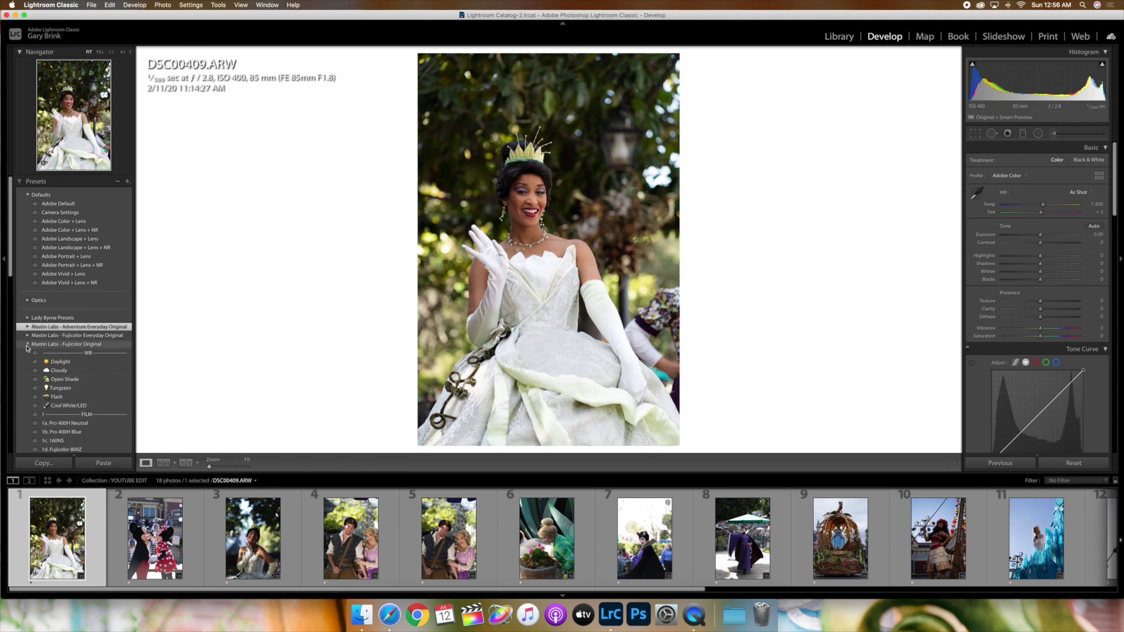
# Step: Apply the 1a. Pro 400H +1 film preset from the Mastin Labs - Fujicolor Pushed group to the photo
pyautogui.click(28, 353)
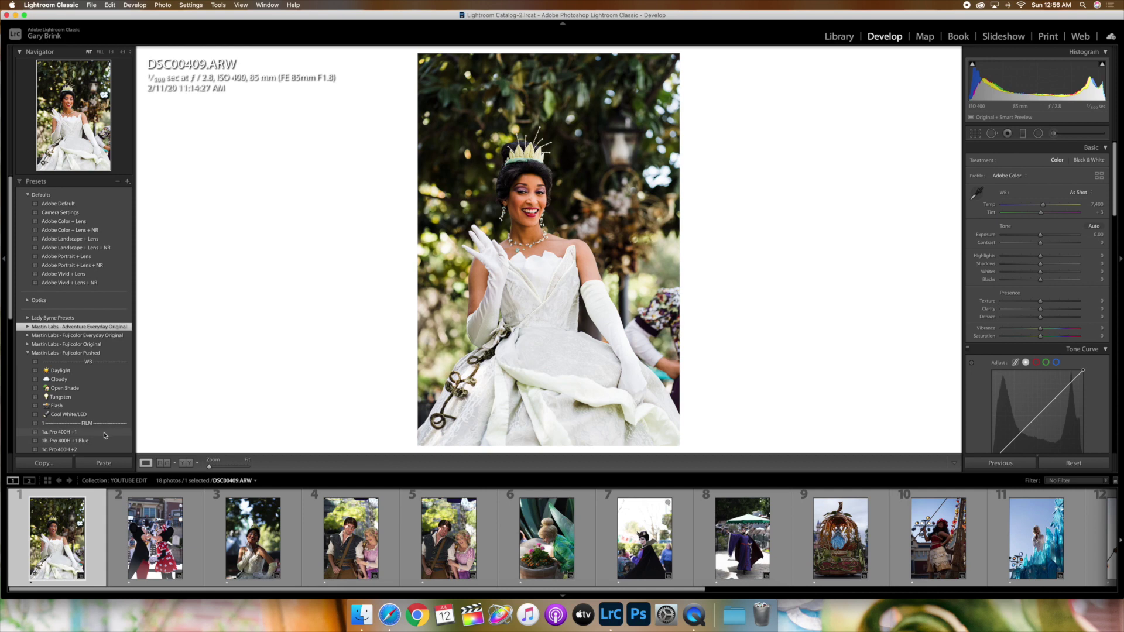
pyautogui.scroll(-3, 105, 435)
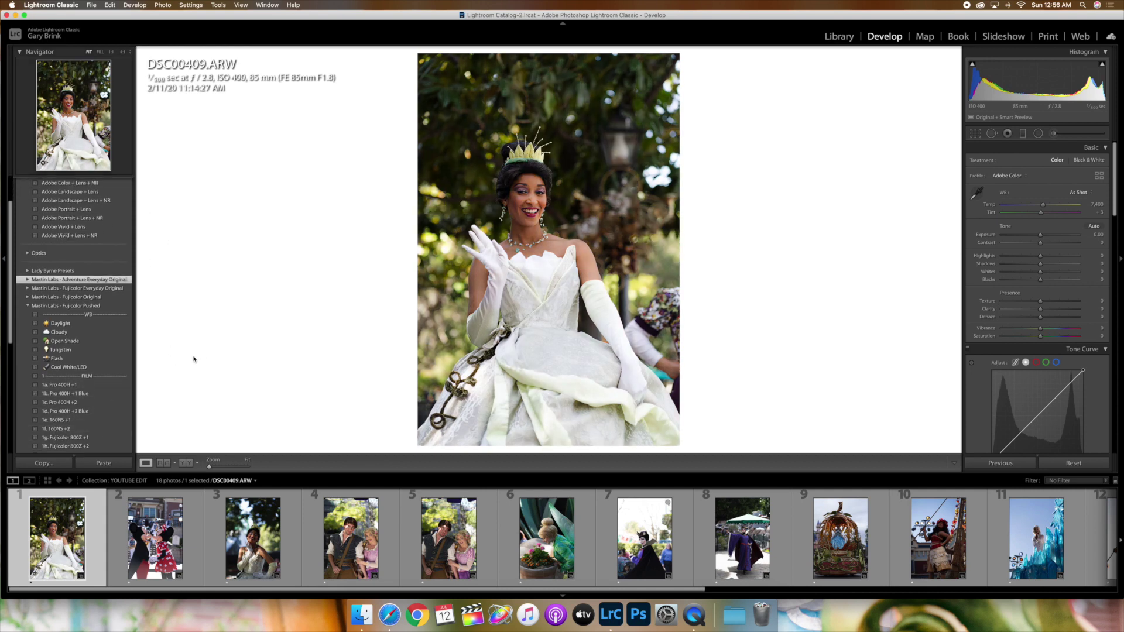
pyautogui.click(88, 384)
pyautogui.scroll(-1, 89, 340)
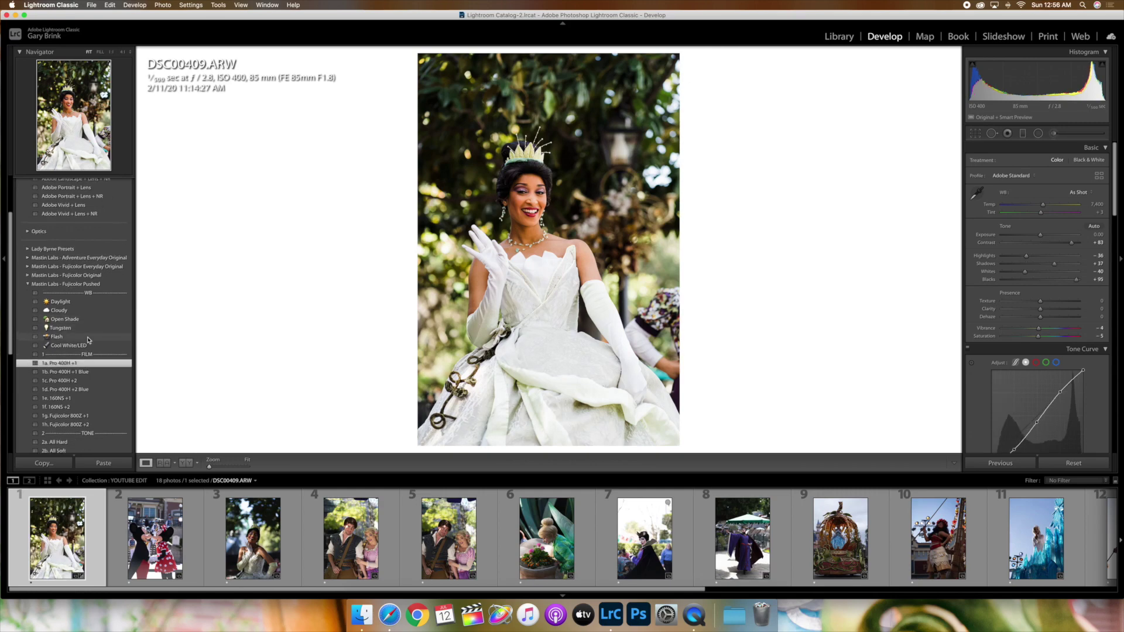
pyautogui.scroll(-2, 88, 340)
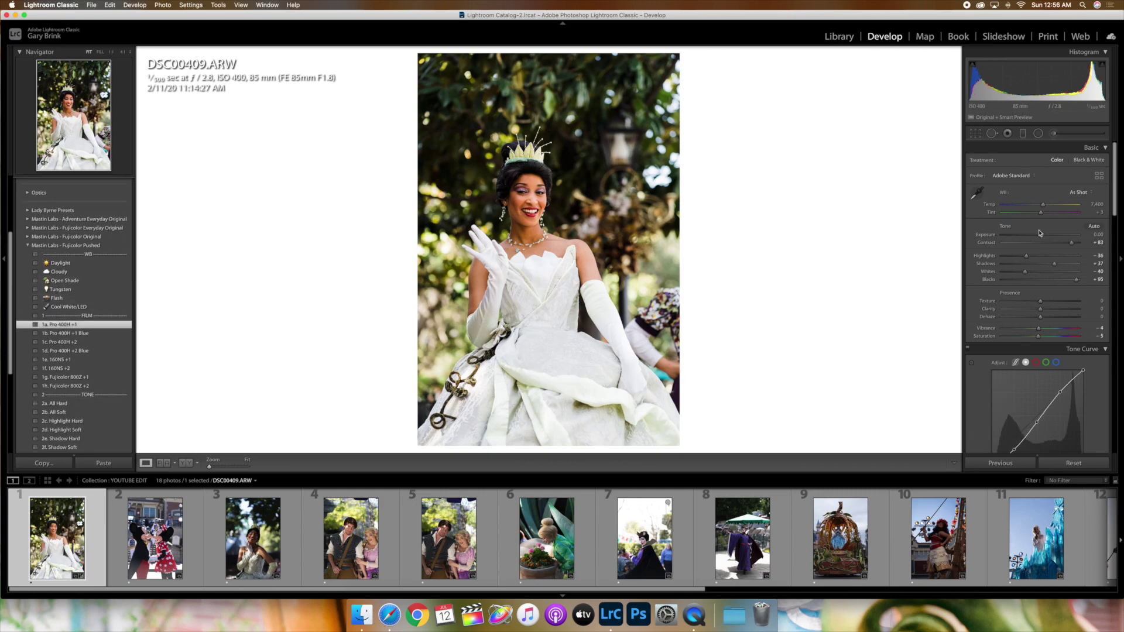
# Step: Crop the photo tightly around the woman's face and set the exposure to +0.50
pyautogui.click(520, 207)
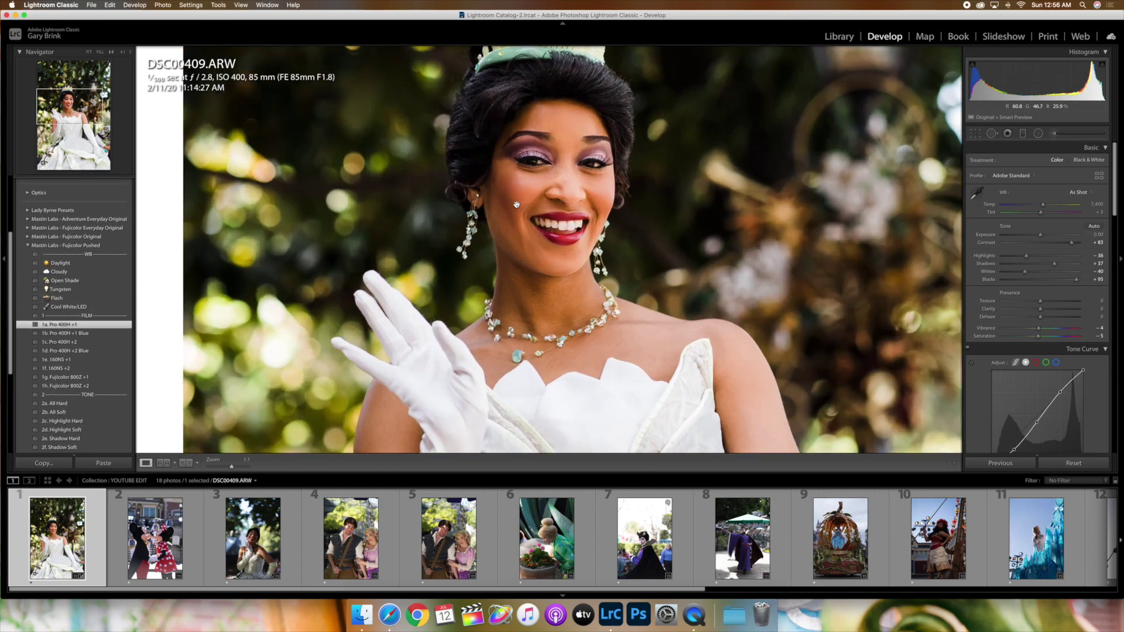
pyautogui.click(517, 204)
pyautogui.click(975, 134)
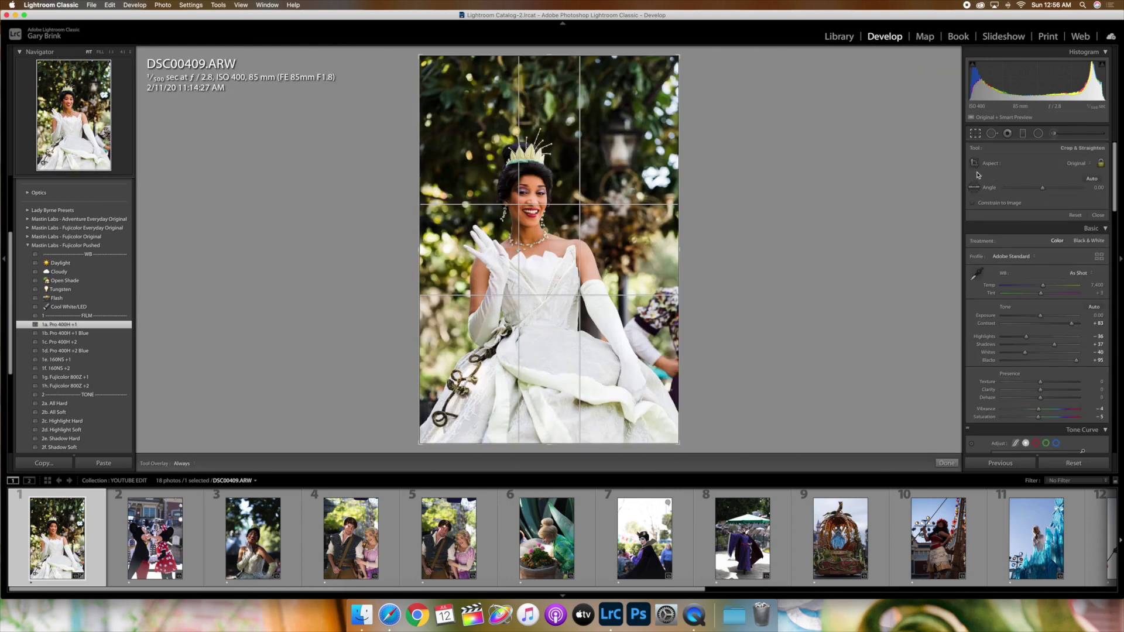
pyautogui.click(974, 163)
pyautogui.moveTo(529, 219); pyautogui.dragTo(570, 279)
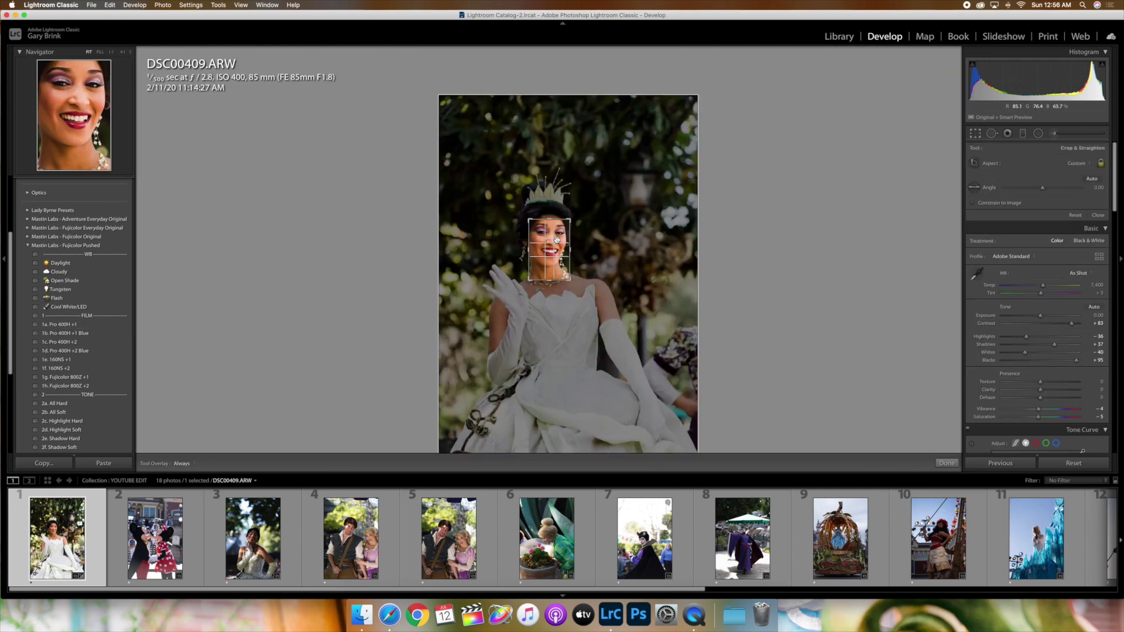
pyautogui.press('Return')
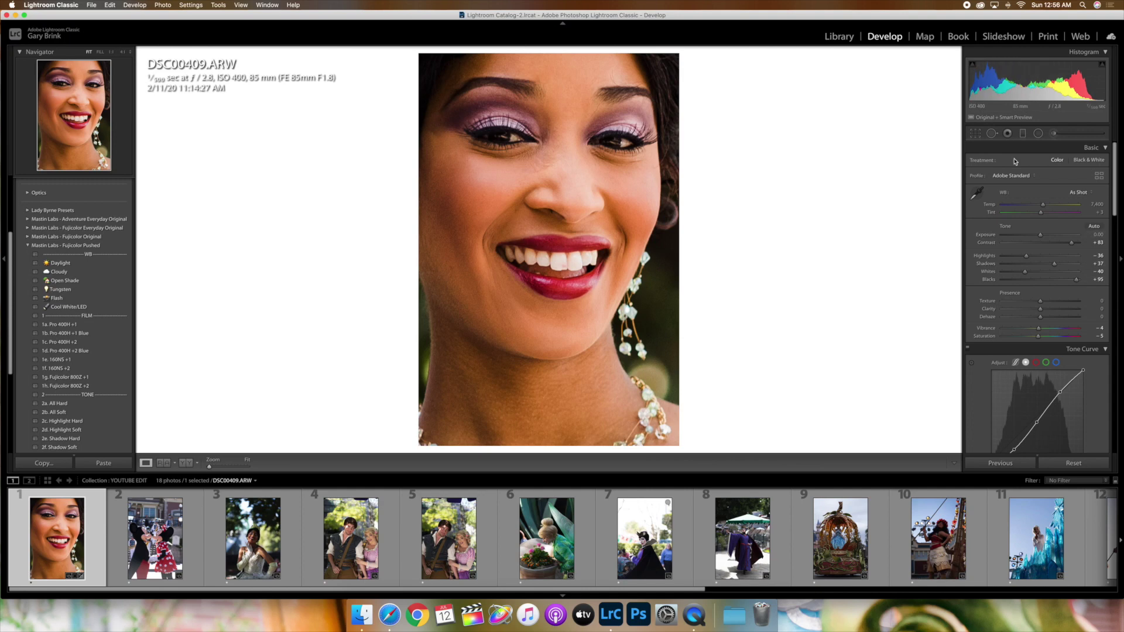
pyautogui.moveTo(1041, 237); pyautogui.dragTo(1043, 238)
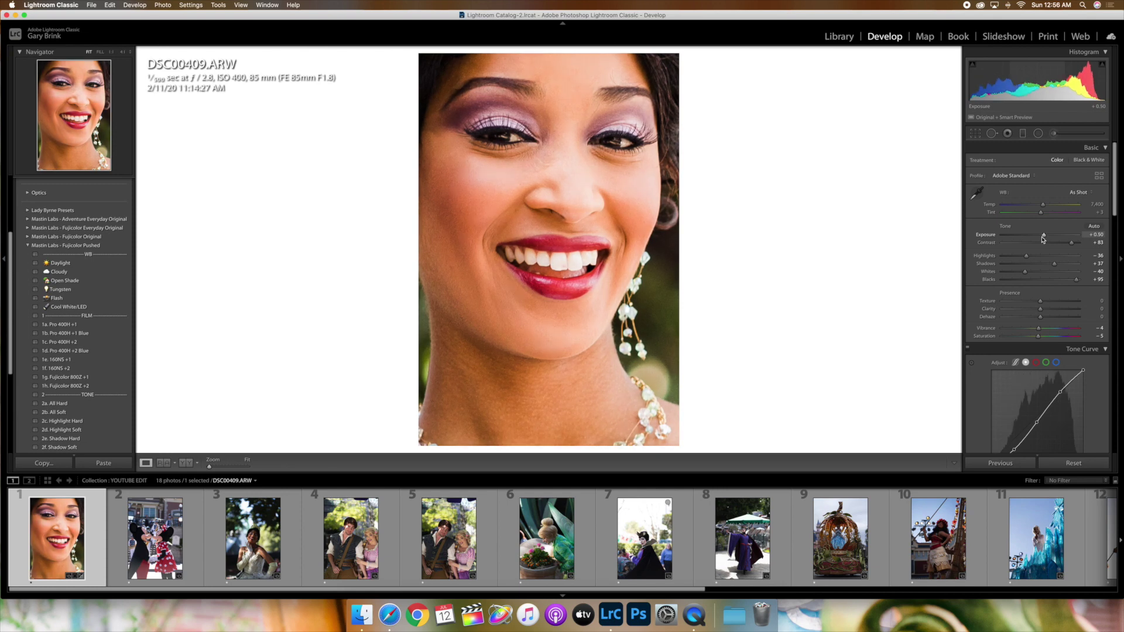
# Step: Restore the full frame from the face crop and crop the photo to the 4 x 5 / 8 x 10 aspect ratio
pyautogui.press('r')
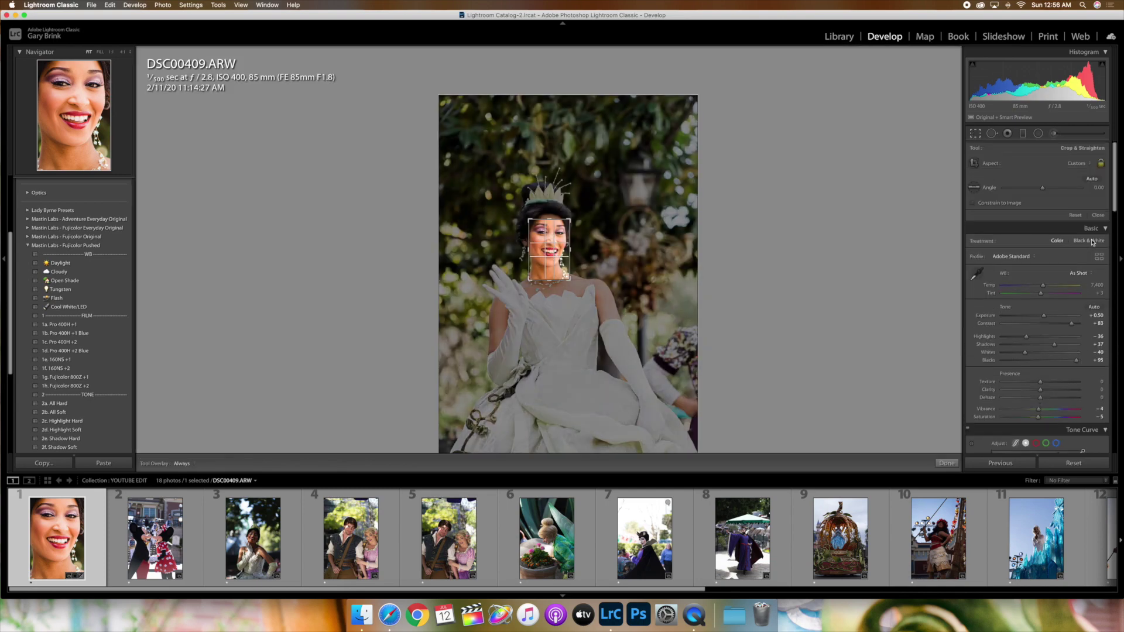
pyautogui.click(1092, 179)
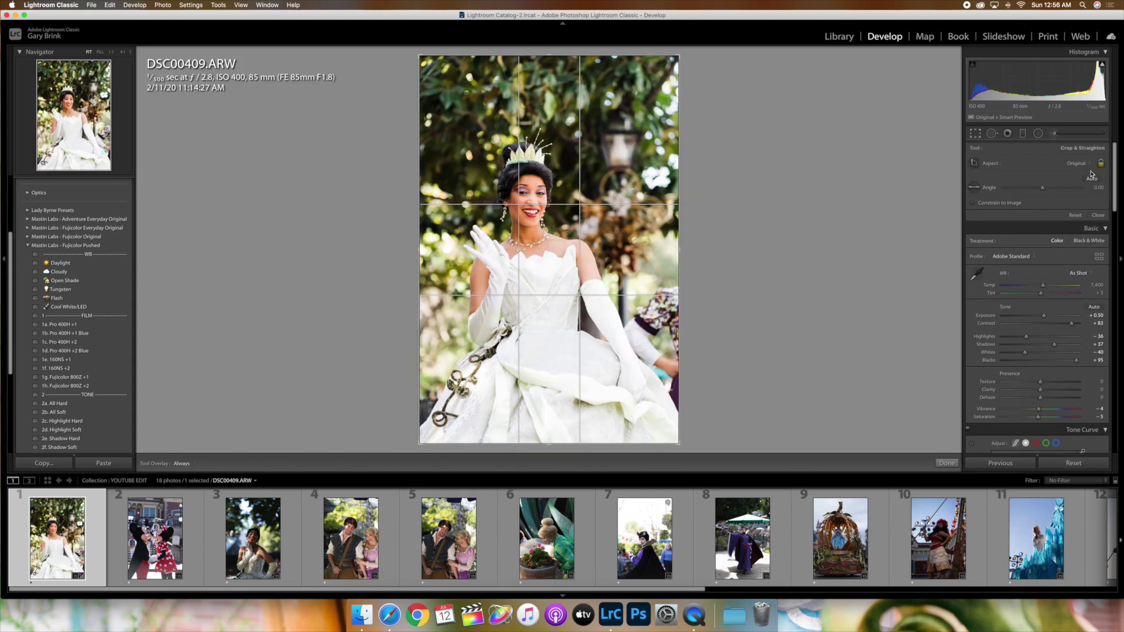
pyautogui.click(1078, 164)
pyautogui.click(1075, 186)
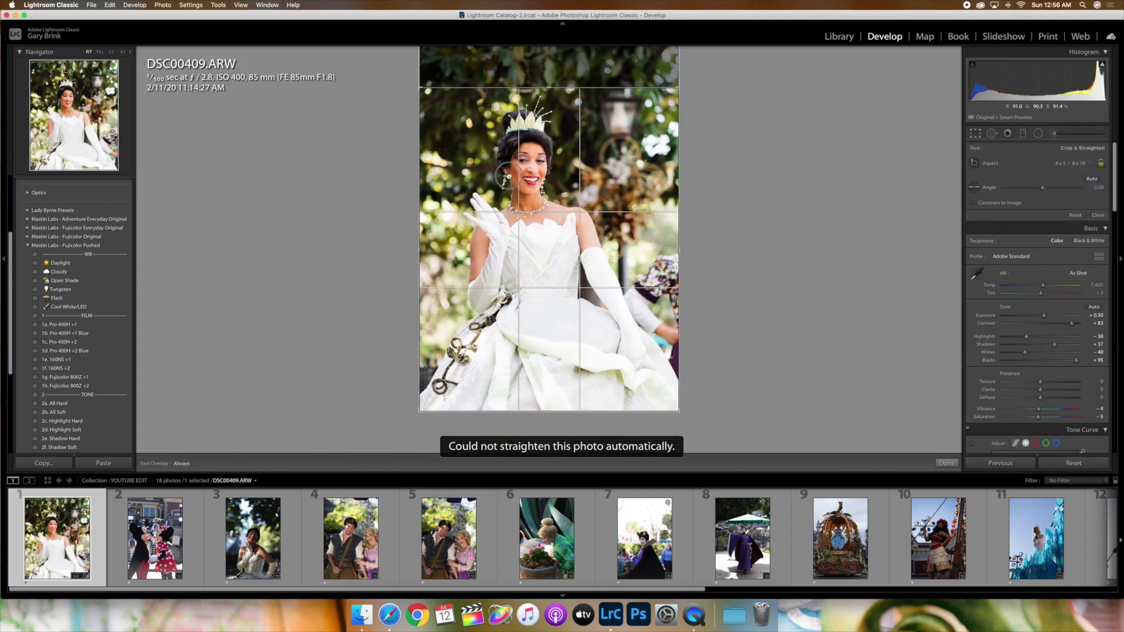
pyautogui.press('Return')
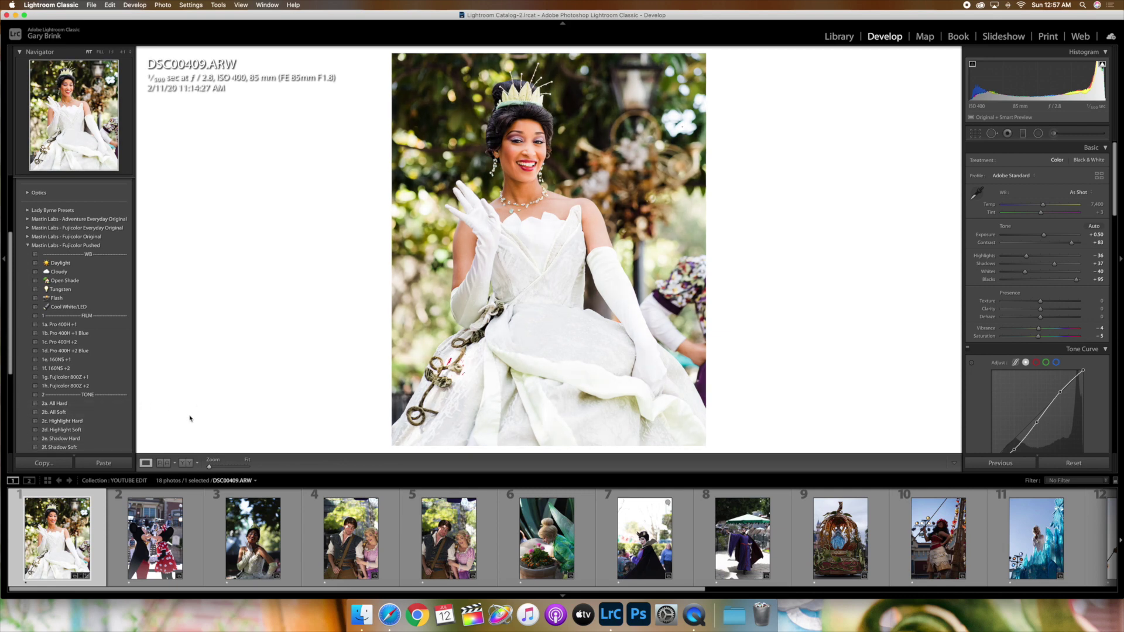
# Step: Apply the 2d. Highlight Soft tone preset and check the woman's face up close
pyautogui.click(101, 430)
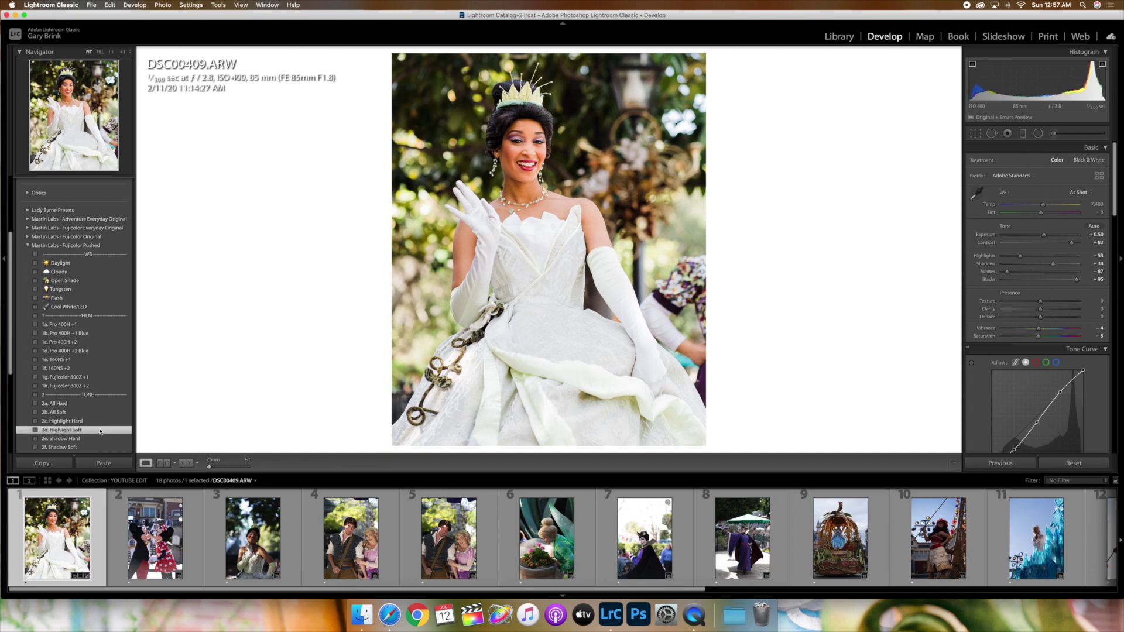
pyautogui.click(518, 164)
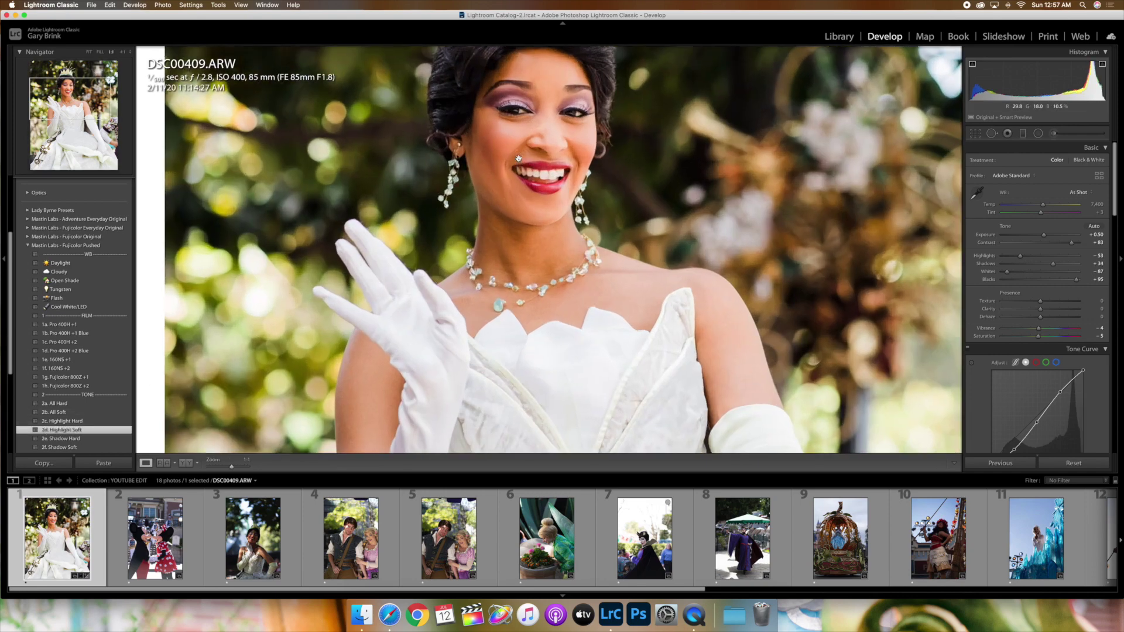
pyautogui.click(535, 156)
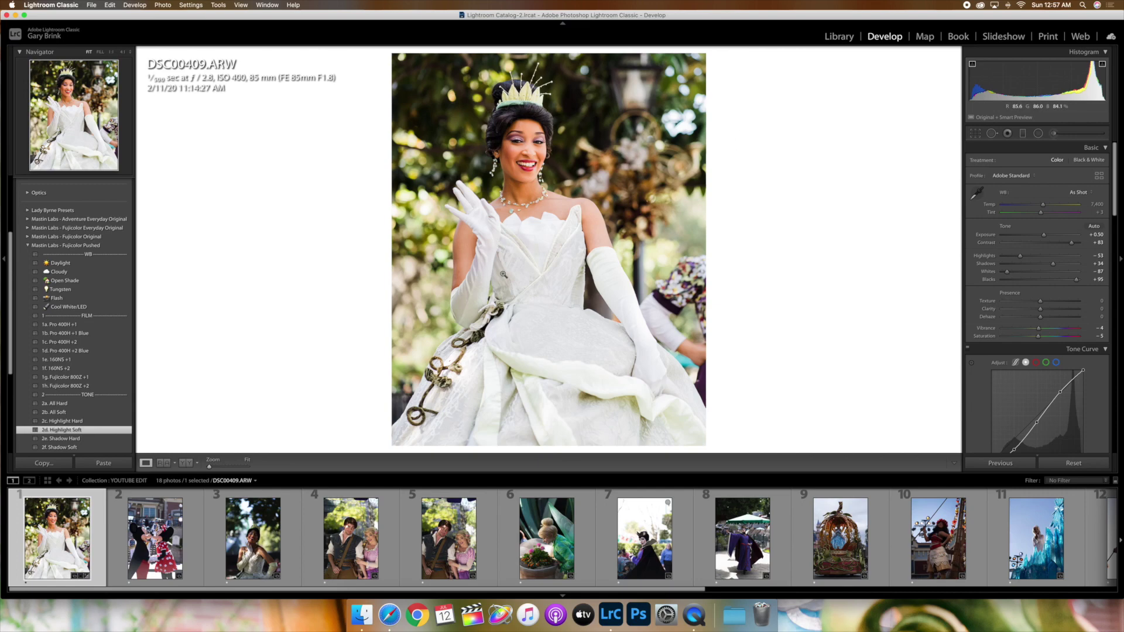
# Step: Set the white balance tint to +10 while judging the skin tone up close, and compare the photo before and after the edits
pyautogui.click(519, 143)
pyautogui.moveTo(519, 143); pyautogui.dragTo(520, 235)
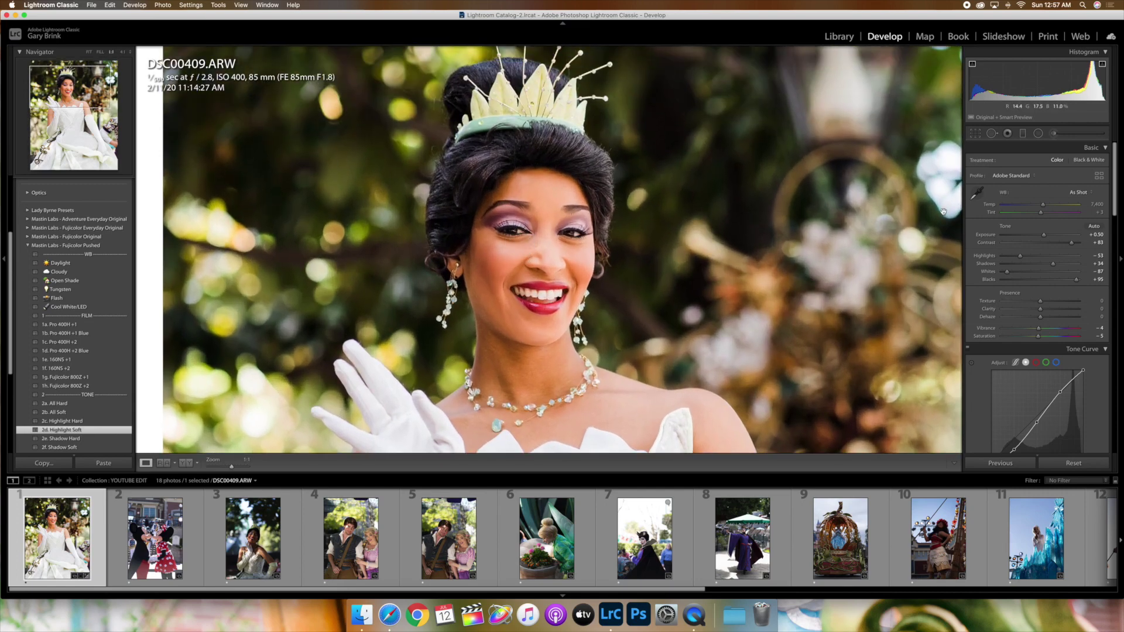
pyautogui.moveTo(1045, 204); pyautogui.dragTo(1040, 204)
pyautogui.doubleClick(991, 206)
pyautogui.click(1100, 213)
pyautogui.press('Return')
pyautogui.click(655, 257)
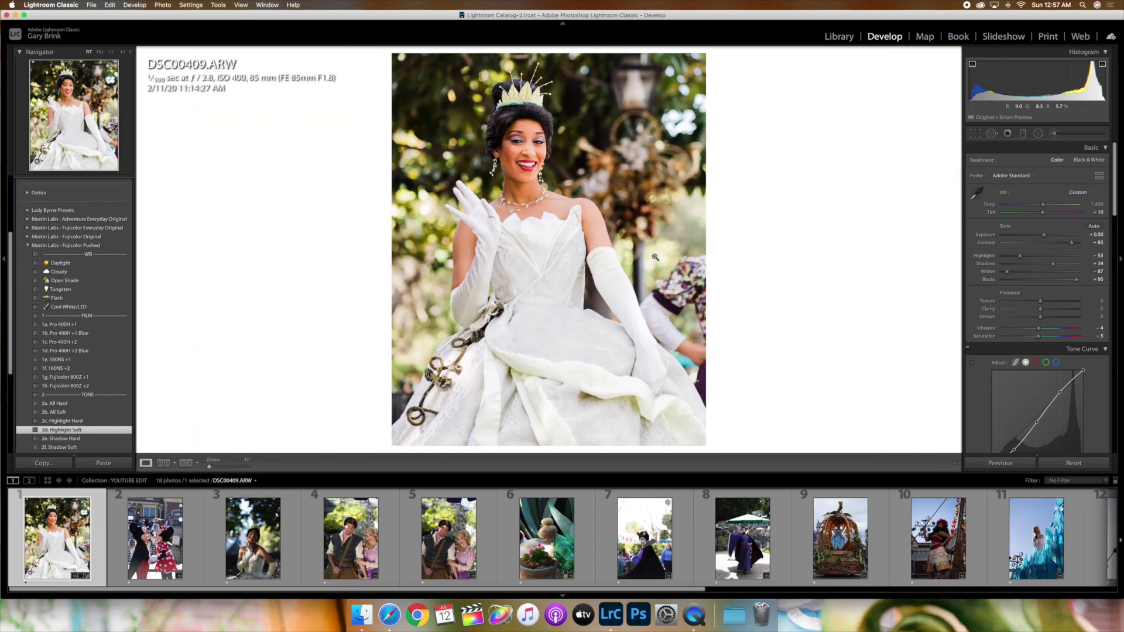
pyautogui.press('y')
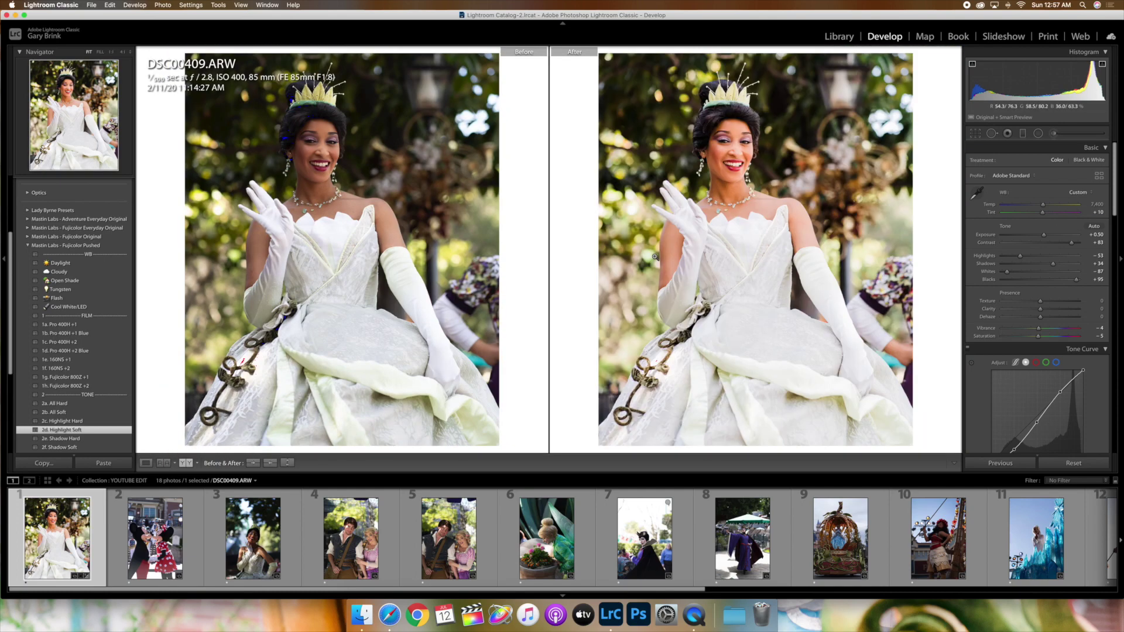
pyautogui.press('y')
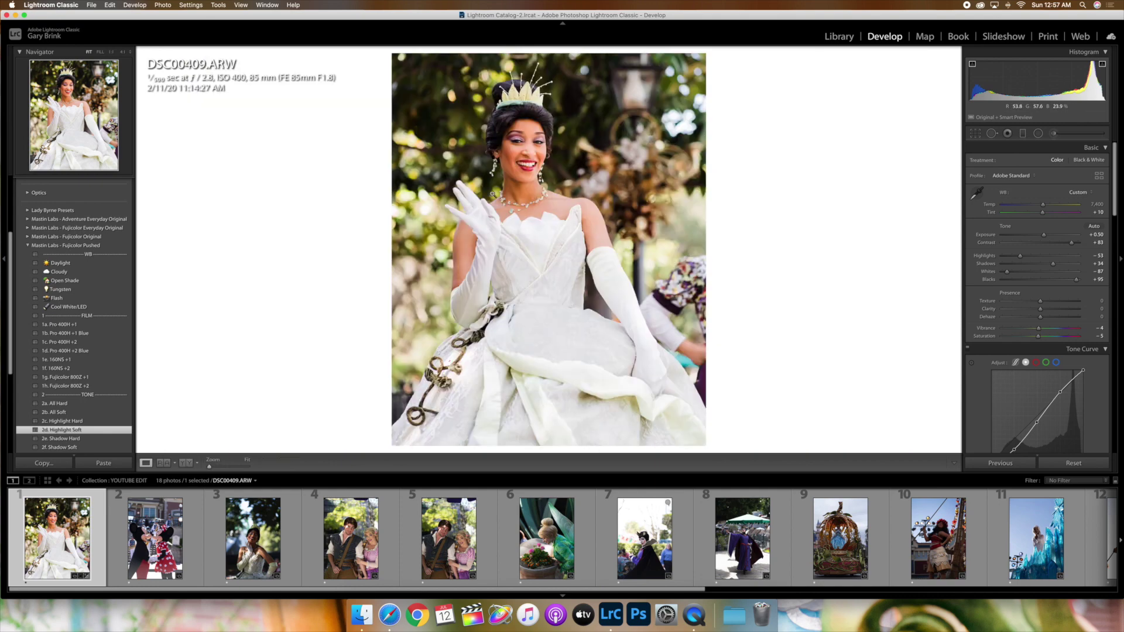
# Step: Open the export settings for the princess portrait and clear the name of the Desktop subfolder
pyautogui.rightClick(492, 194)
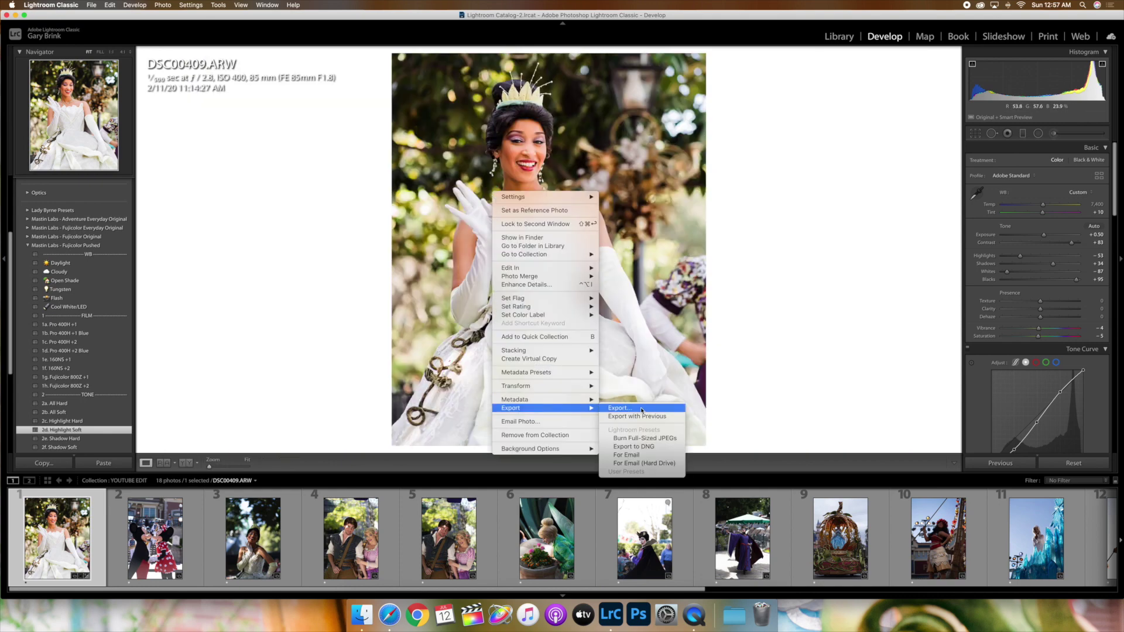
pyautogui.click(641, 411)
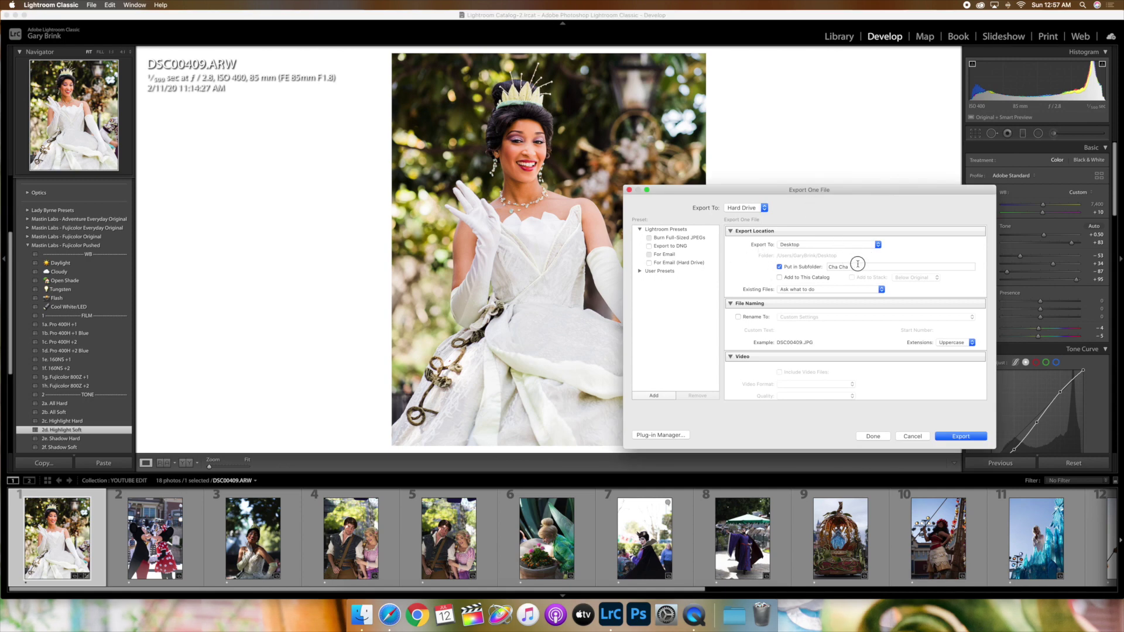
pyautogui.press('Tab')
pyautogui.press('BackSpace')
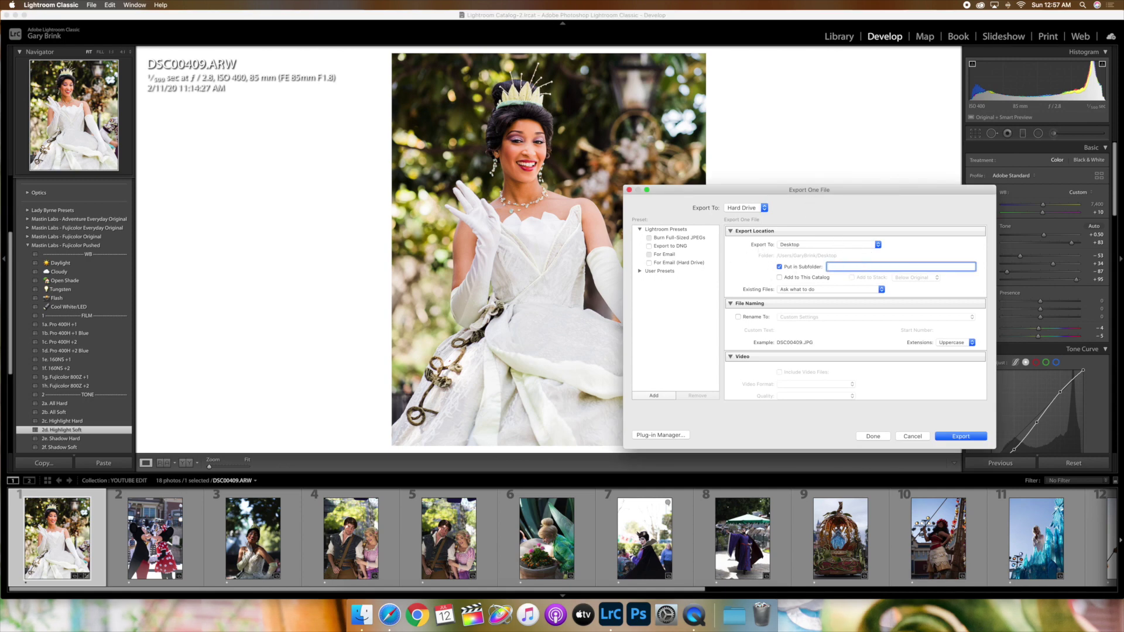
# Step: Review the sizing, sharpening and format settings, keep JPEG at quality 100, and export the photo
pyautogui.scroll(-10, 868, 241)
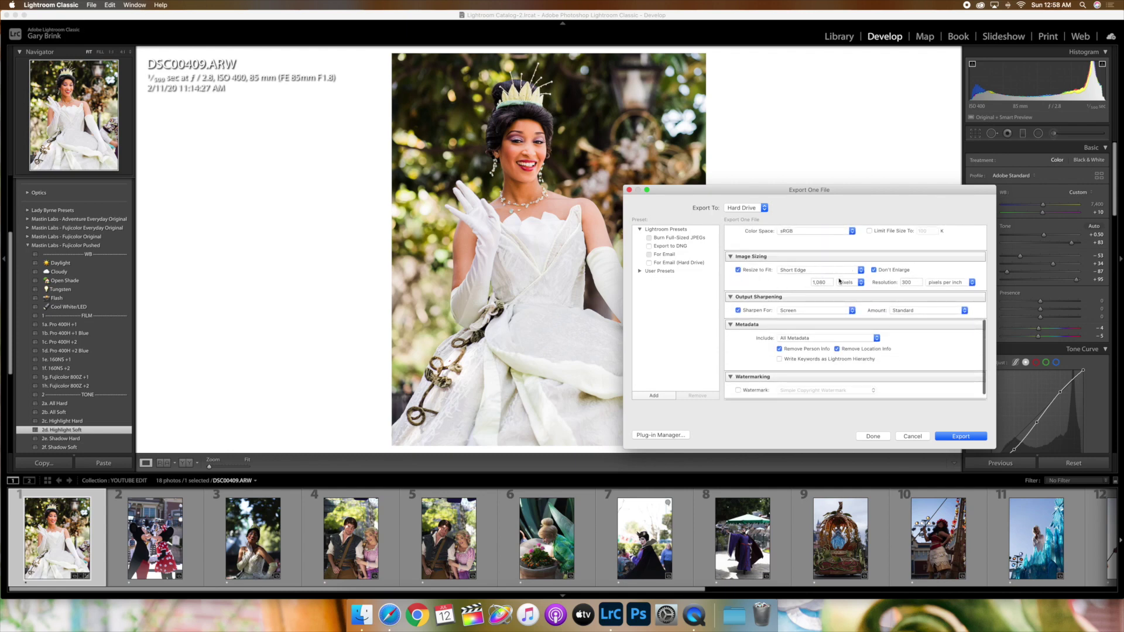
pyautogui.scroll(1, 831, 288)
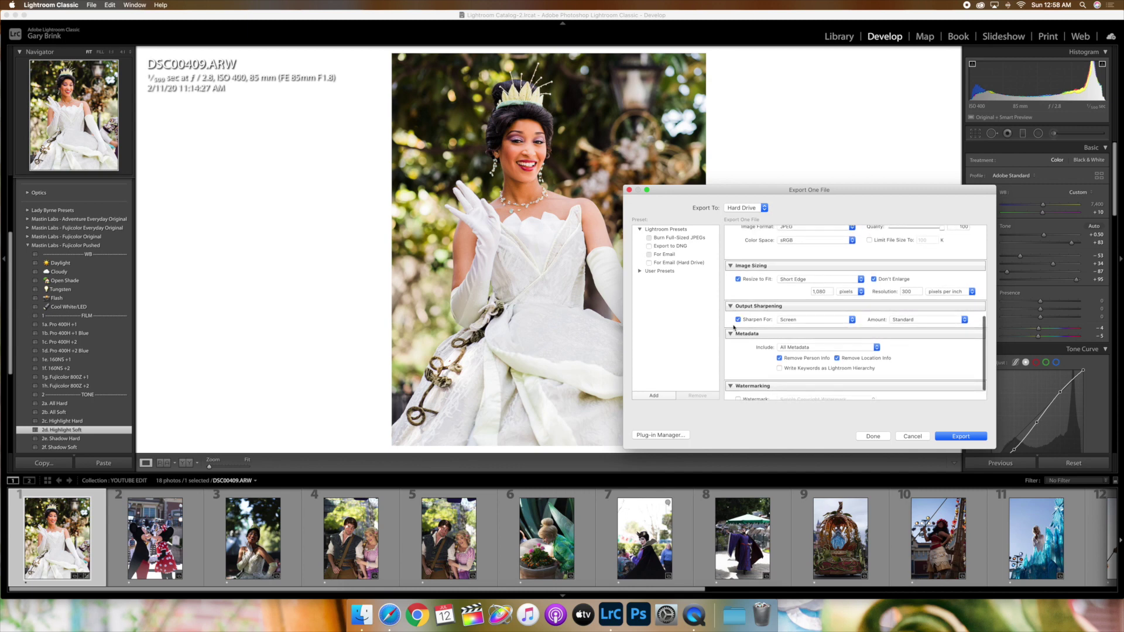
pyautogui.scroll(5, 806, 326)
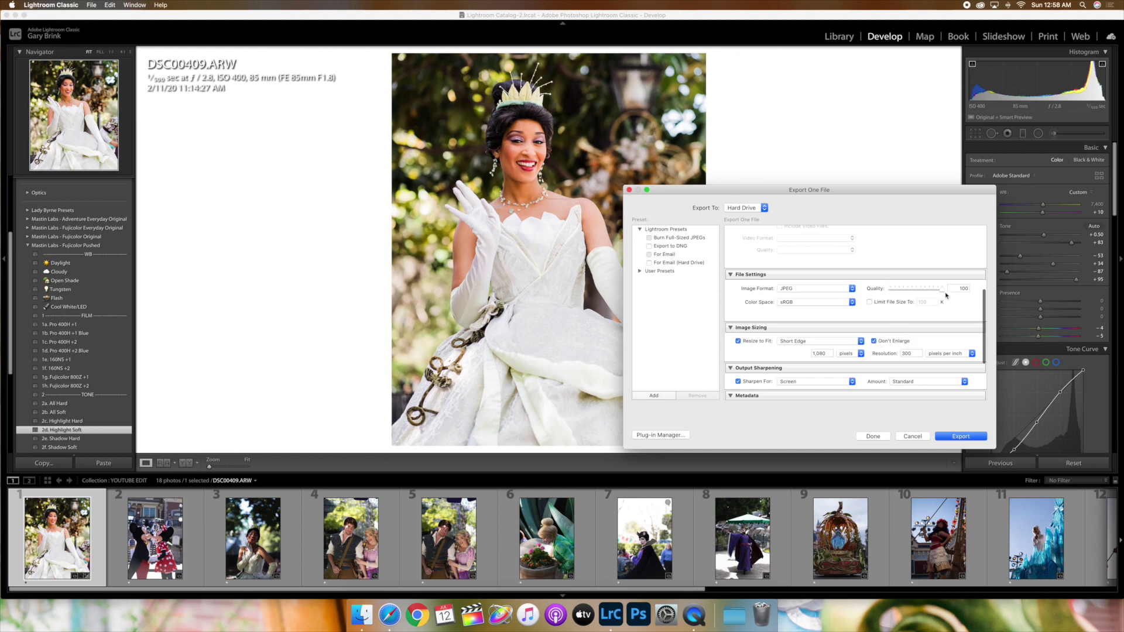
pyautogui.click(851, 289)
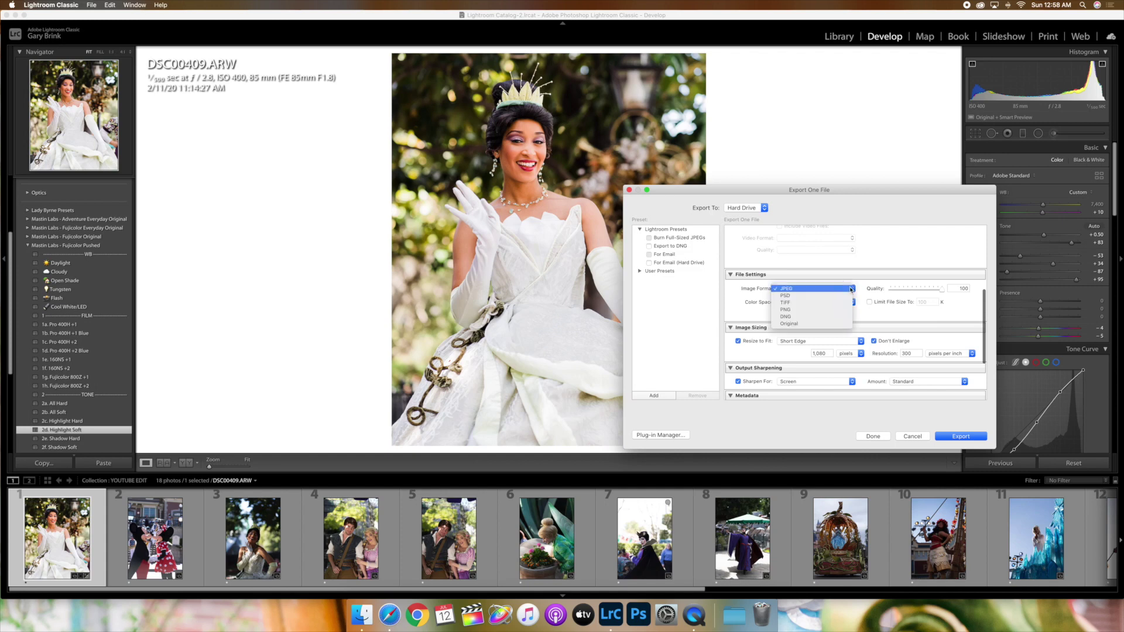
pyautogui.click(931, 227)
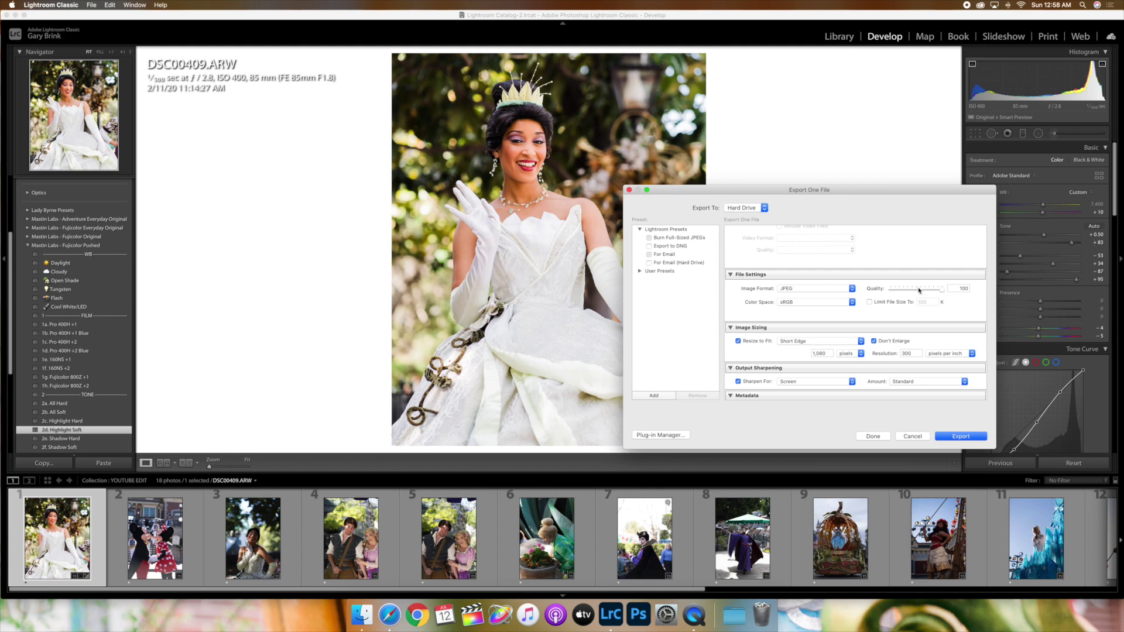
pyautogui.moveTo(924, 291); pyautogui.dragTo(943, 290)
pyautogui.click(971, 437)
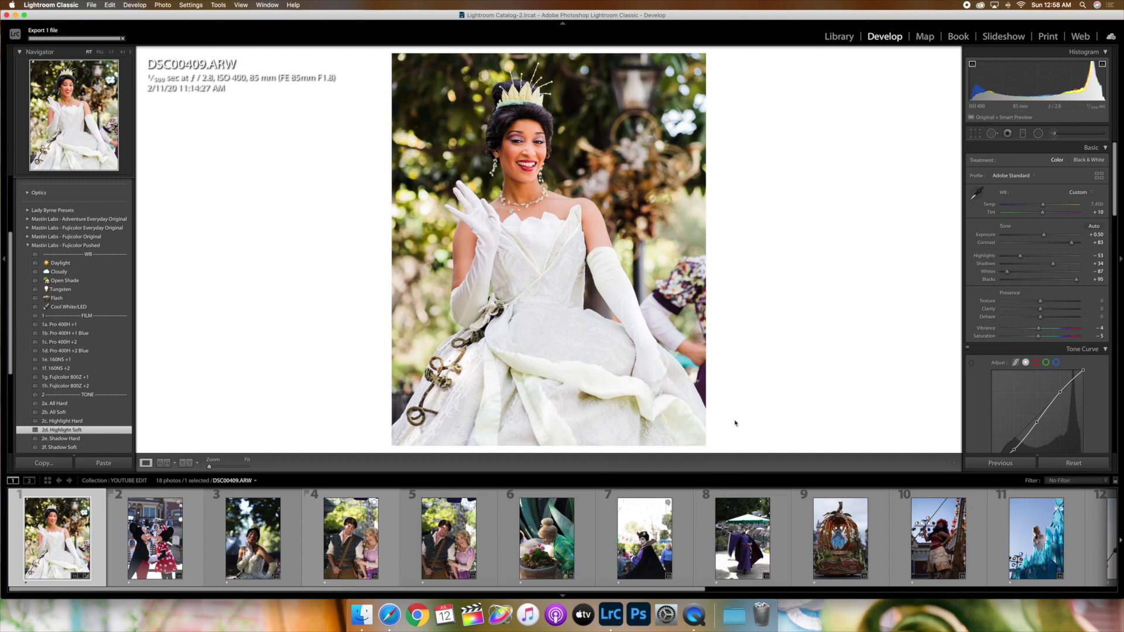
# Step: Open photo DSC00377.ARW of the woman in the red flower crown and inspect her face up close
pyautogui.scroll(-5, 593, 556)
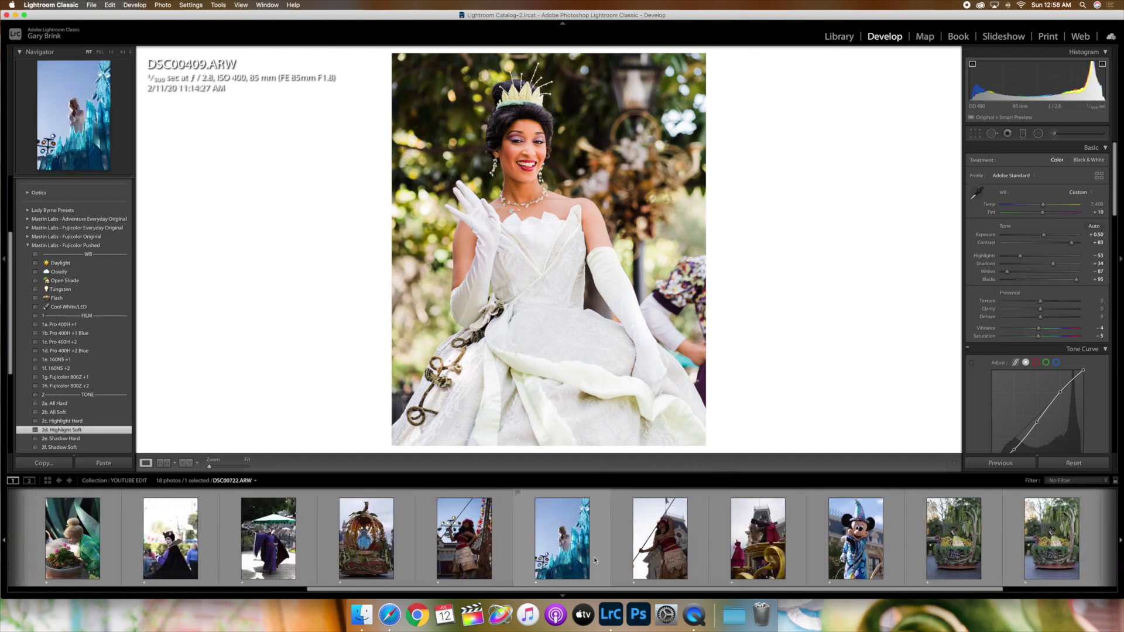
pyautogui.click(456, 555)
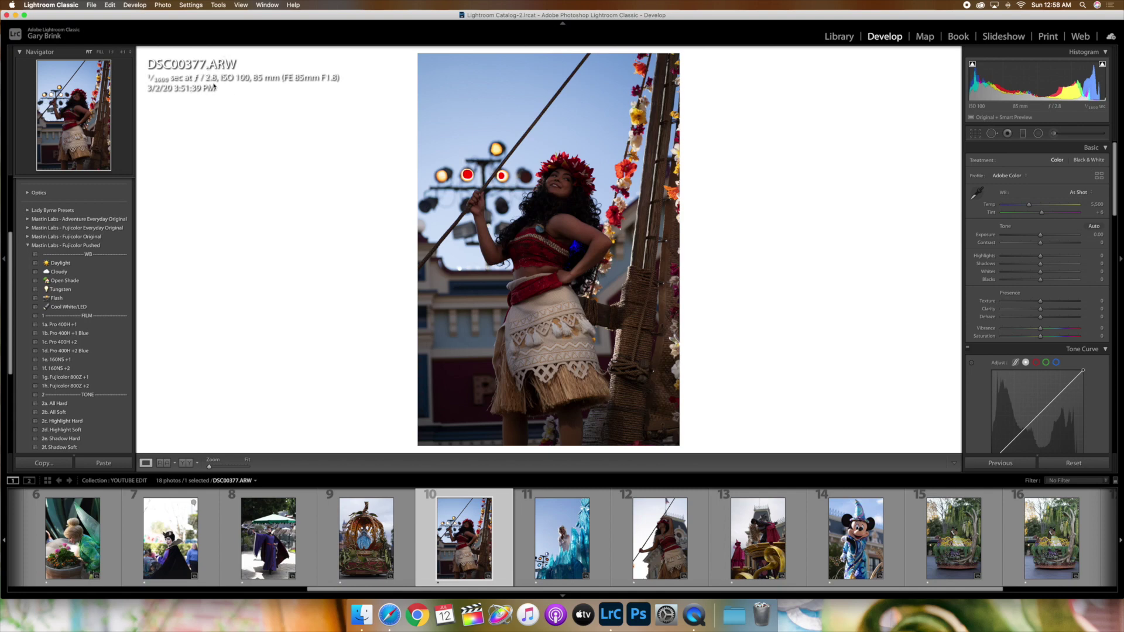
pyautogui.click(562, 168)
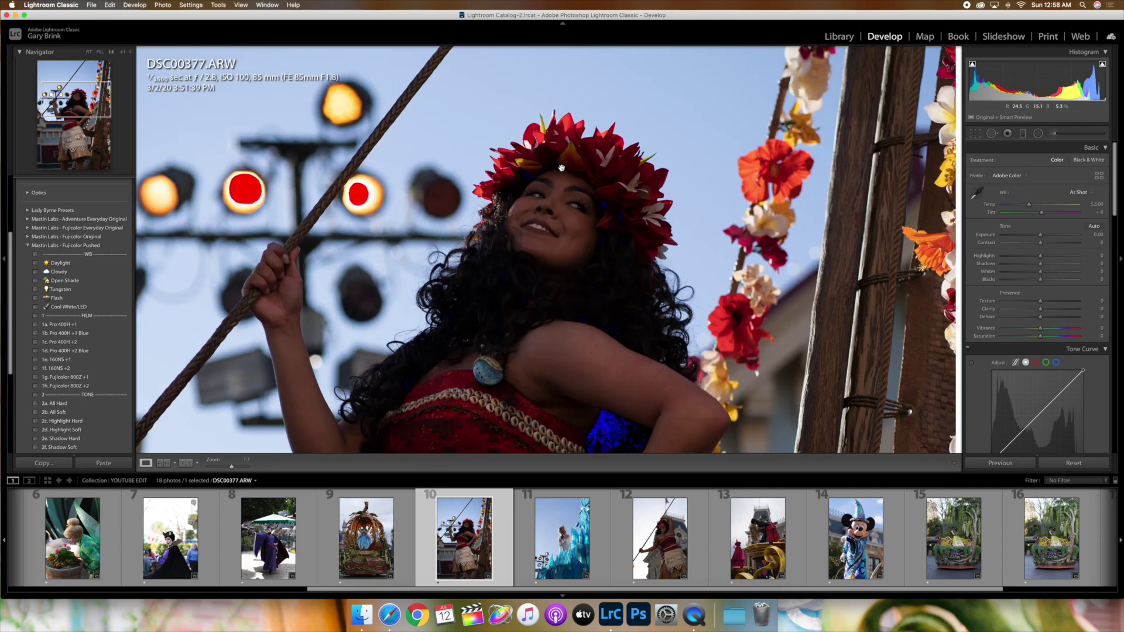
pyautogui.click(440, 154)
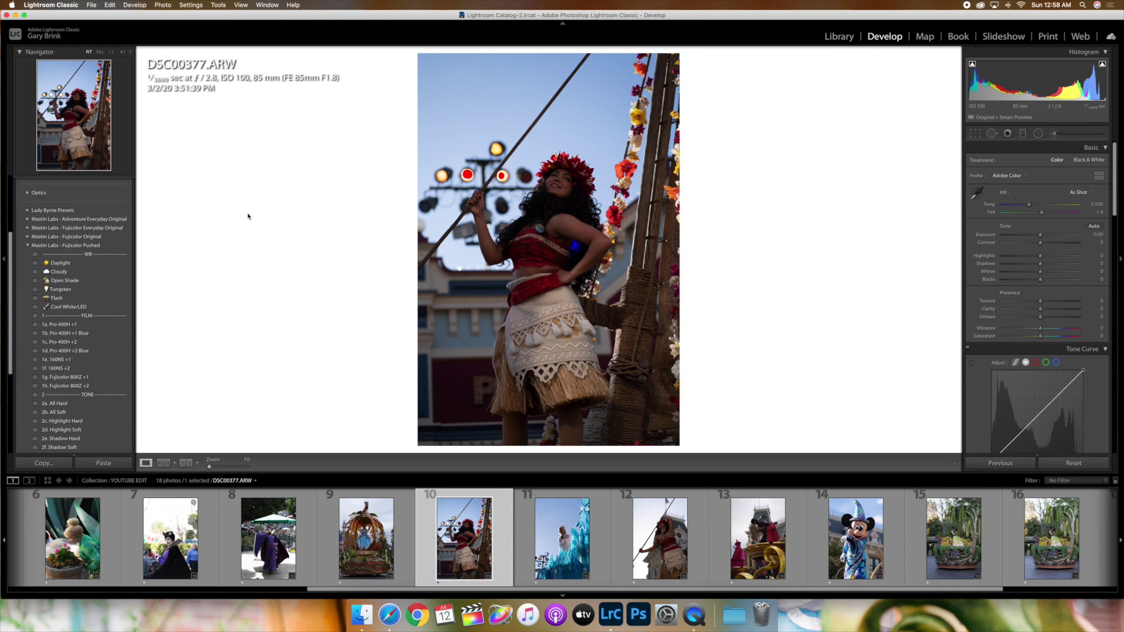
# Step: Apply the 1a. Ektar 100 film preset from the Mastin Labs - Adventure Everyday Original group
pyautogui.click(28, 247)
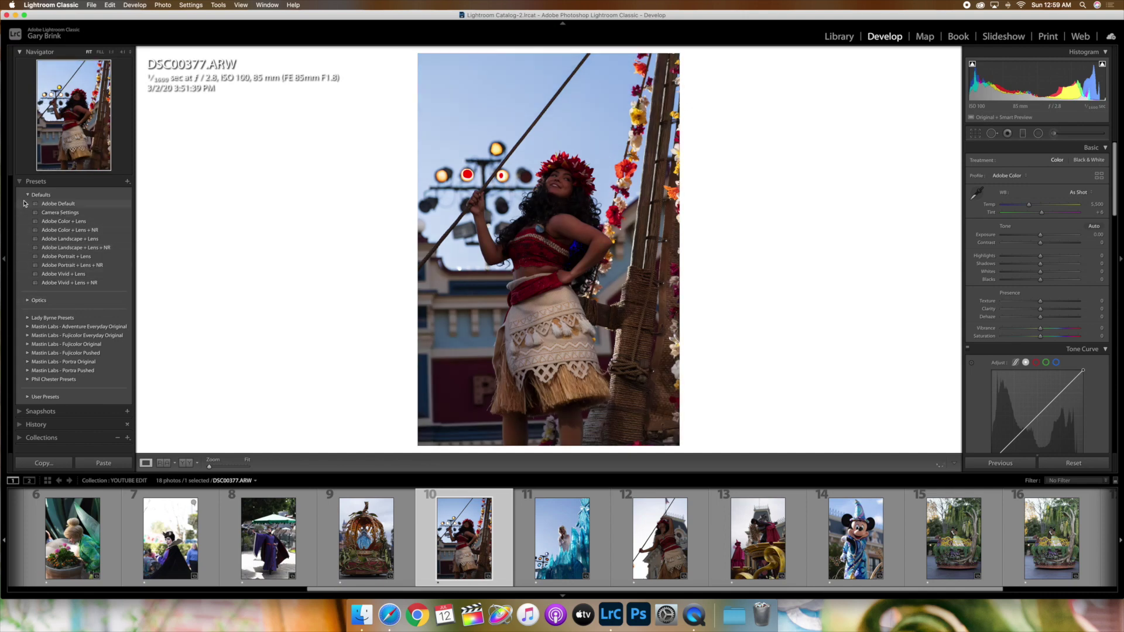
pyautogui.click(28, 195)
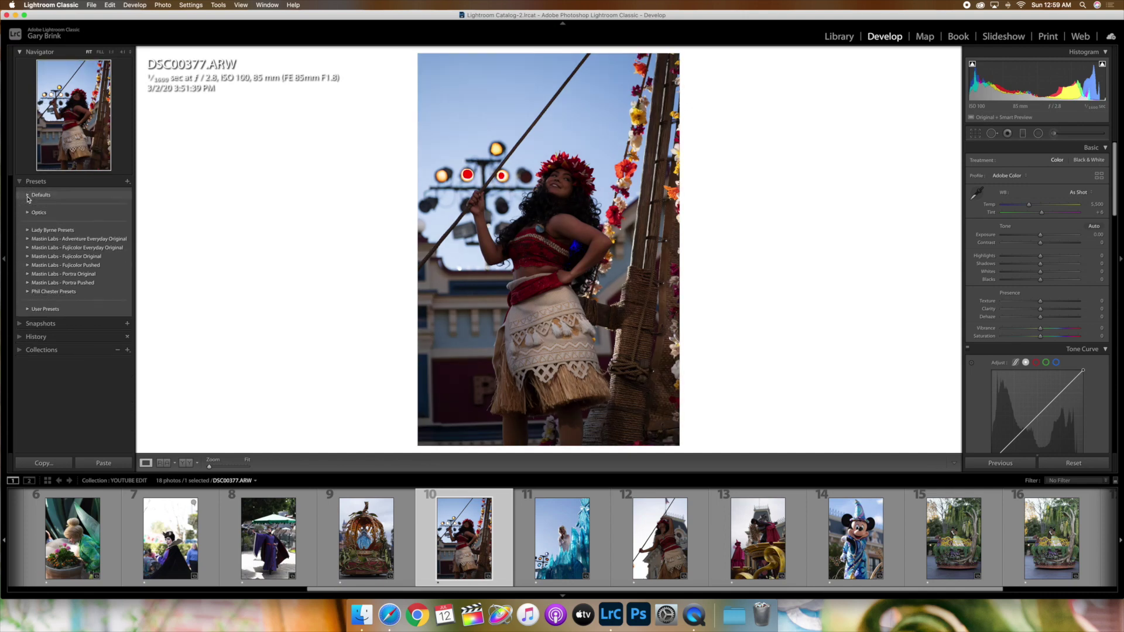
pyautogui.click(28, 239)
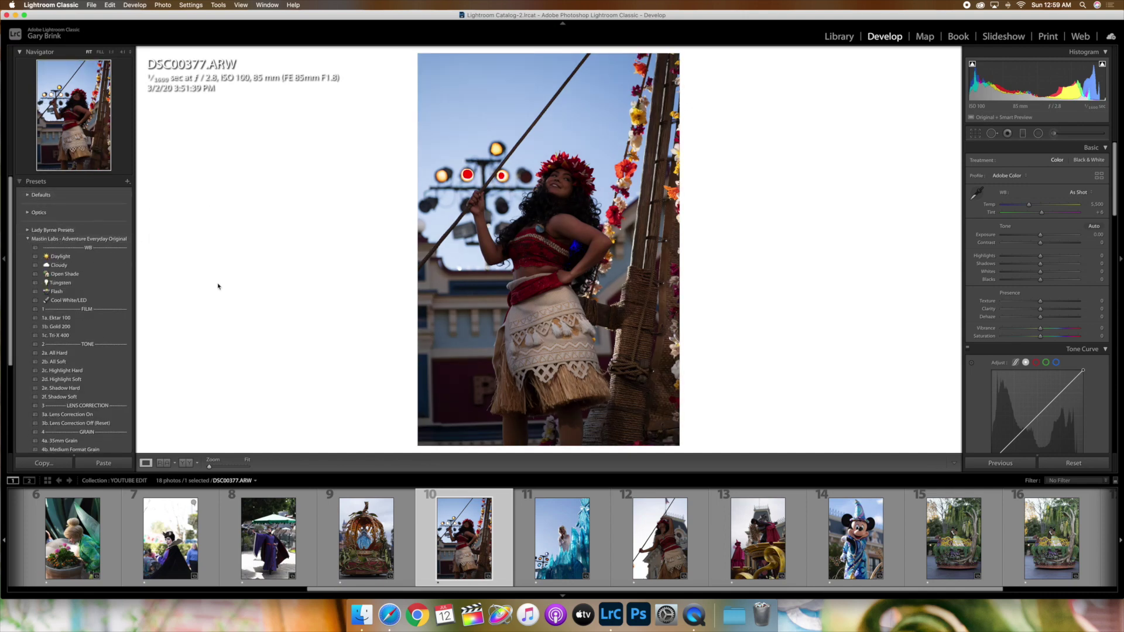
pyautogui.click(91, 319)
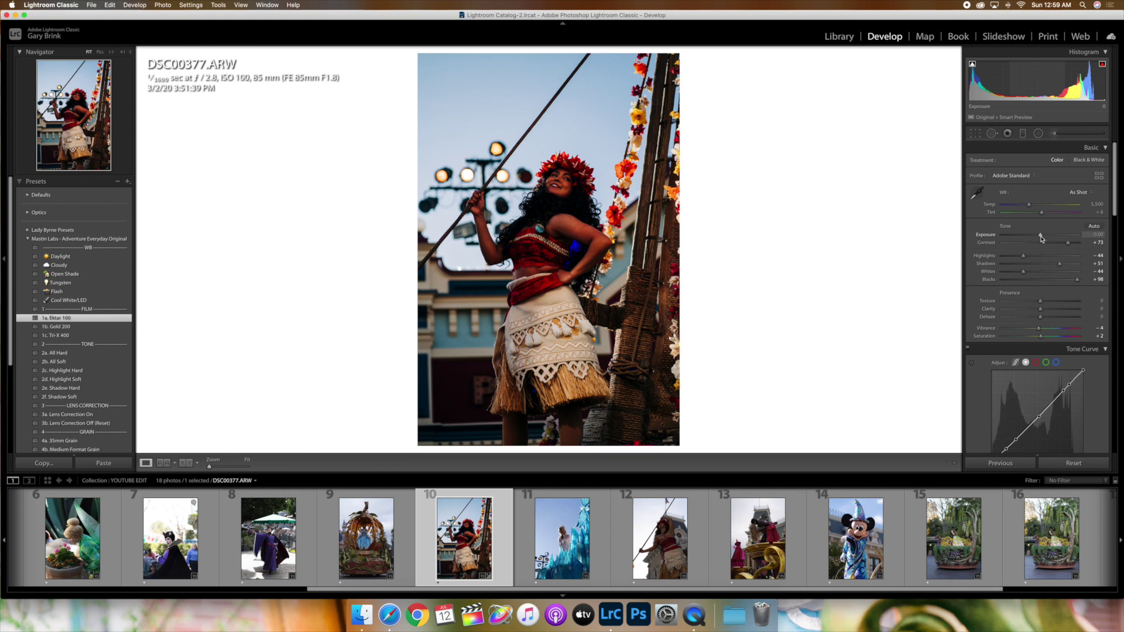
# Step: Raise the exposure of DSC00377.ARW to +1.40
pyautogui.moveTo(1041, 238); pyautogui.dragTo(1043, 238)
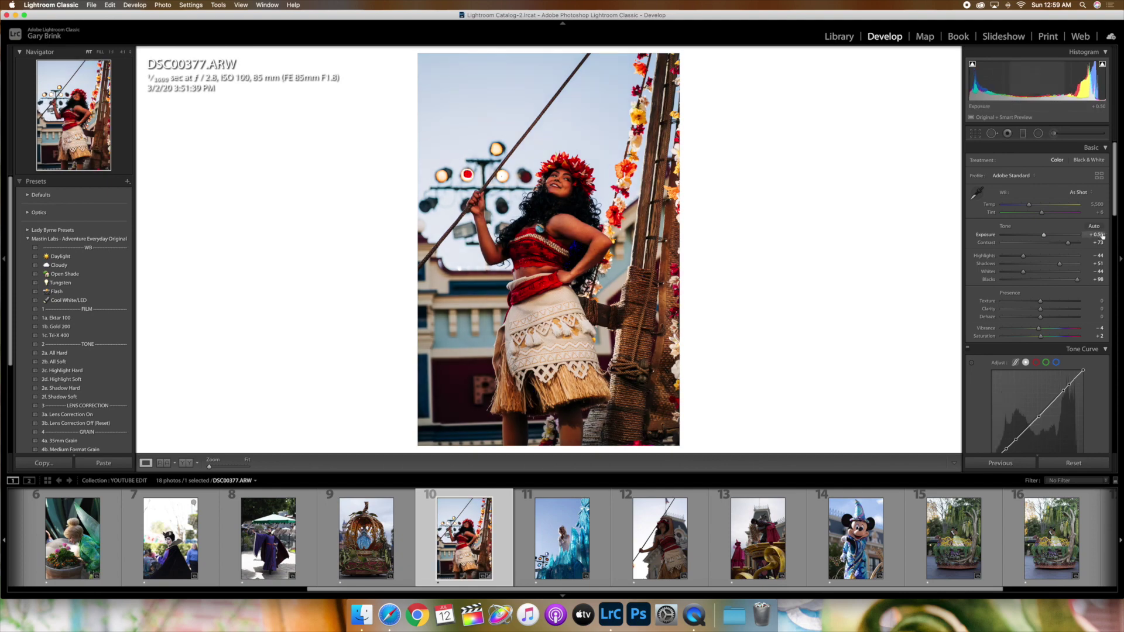
pyautogui.press('Right')
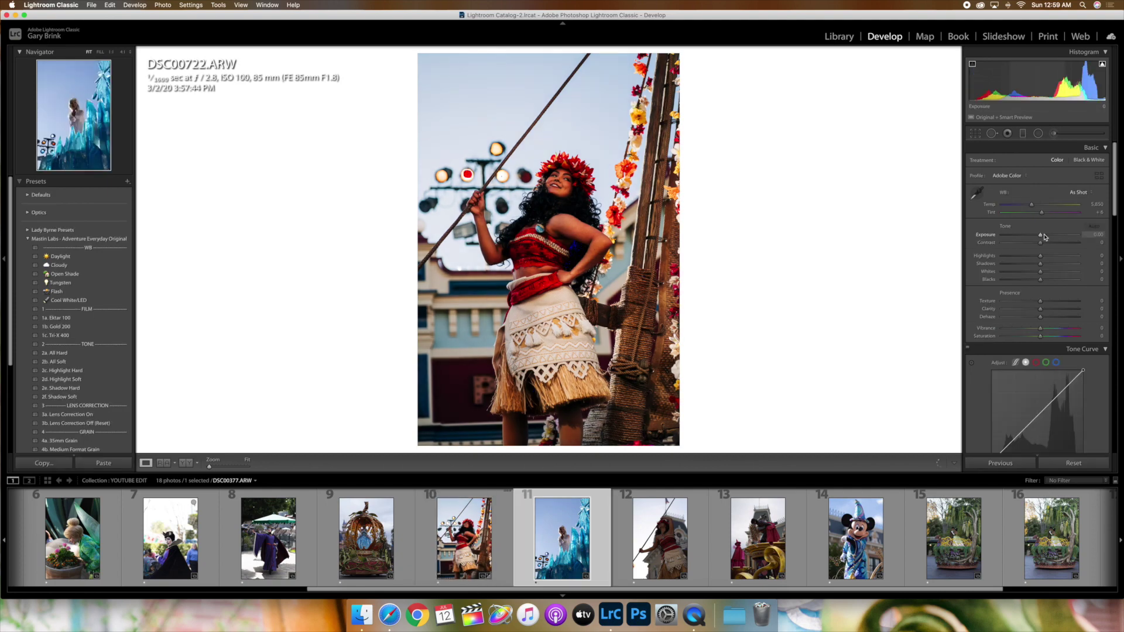
pyautogui.press('Left')
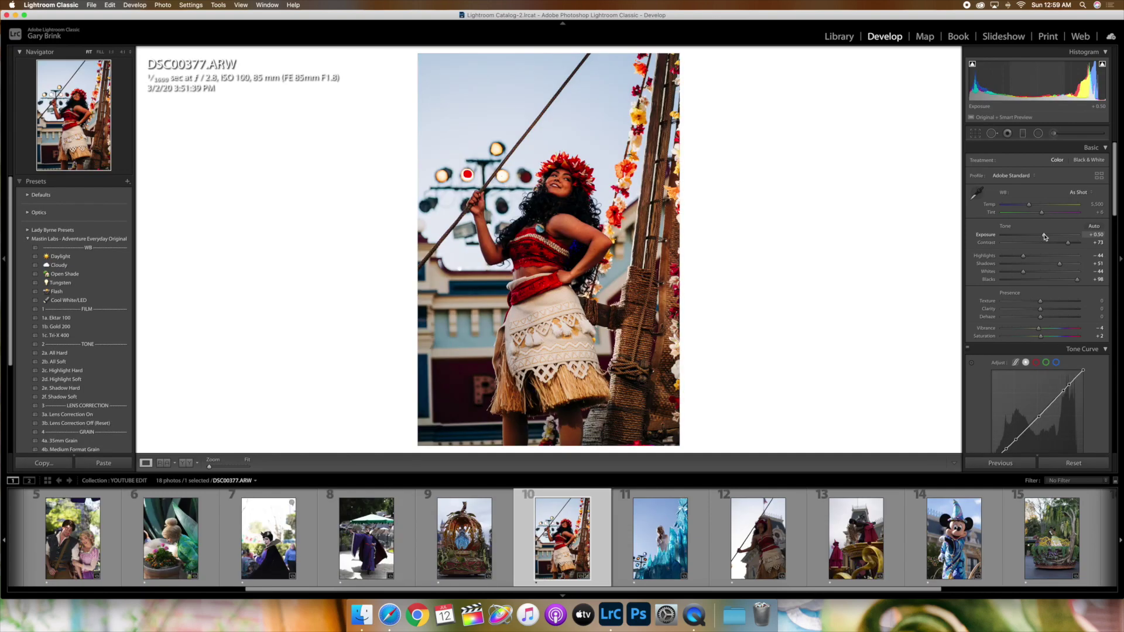
pyautogui.moveTo(1045, 236); pyautogui.dragTo(1047, 237)
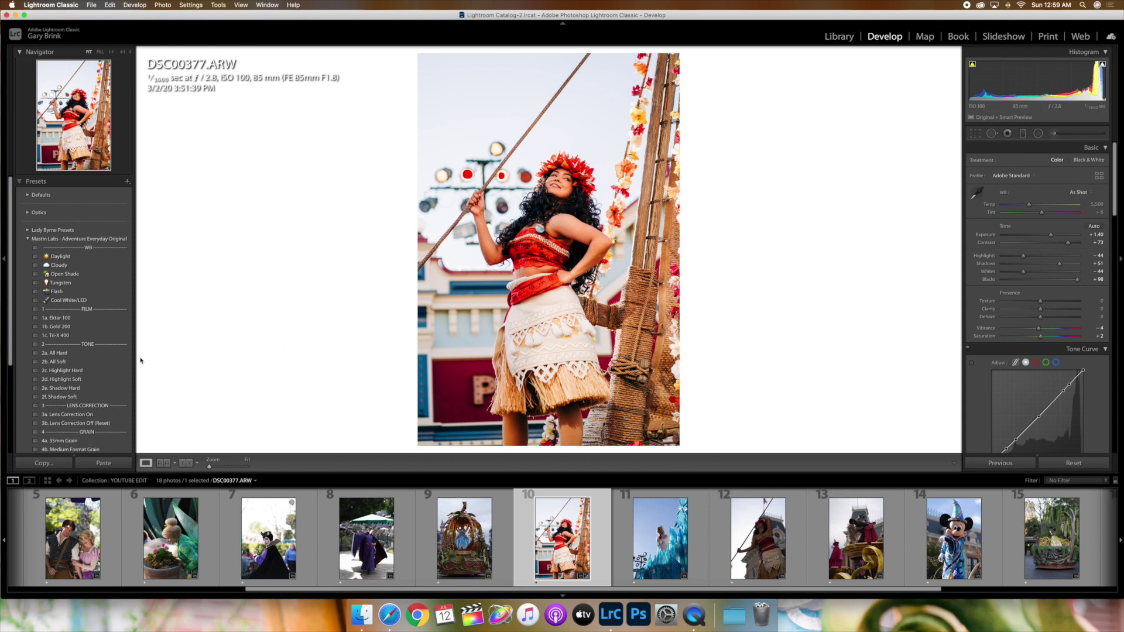
# Step: Apply the 2b. All Soft tone preset and set the white balance temperature to 4,967
pyautogui.click(59, 361)
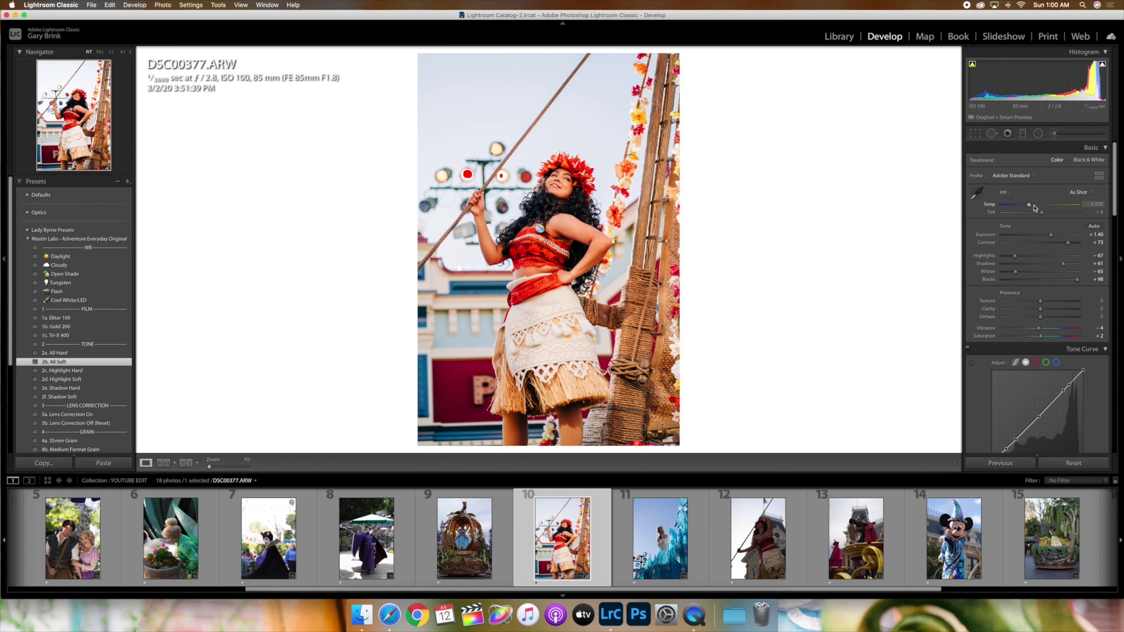
pyautogui.moveTo(1030, 206)
pyautogui.mouseDown()
pyautogui.moveTo(1042, 214)
pyautogui.moveTo(1026, 207)
pyautogui.mouseUp()
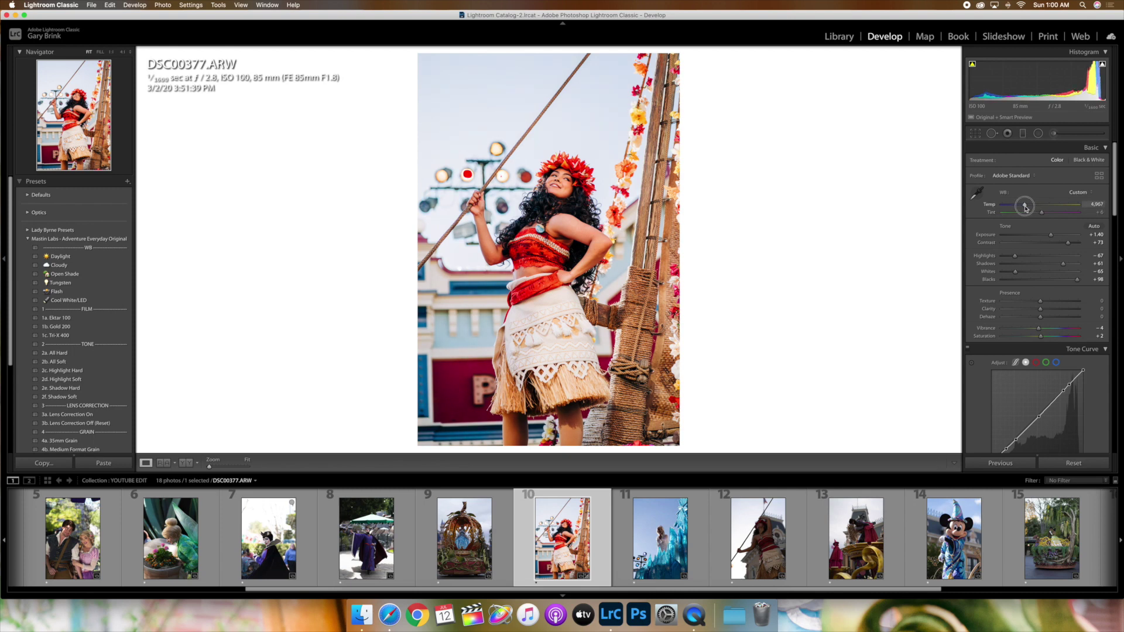
pyautogui.moveTo(1025, 208); pyautogui.dragTo(1025, 208)
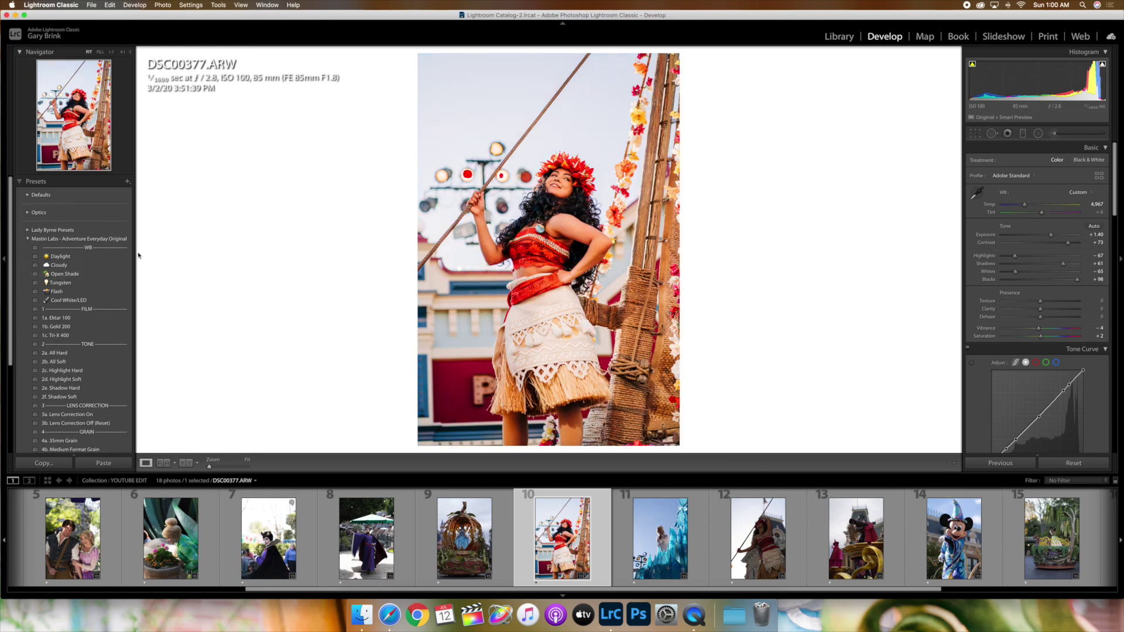
# Step: Apply the Daylight white balance preset and set the temperature to 5,001 while judging the skin tone up close
pyautogui.click(80, 258)
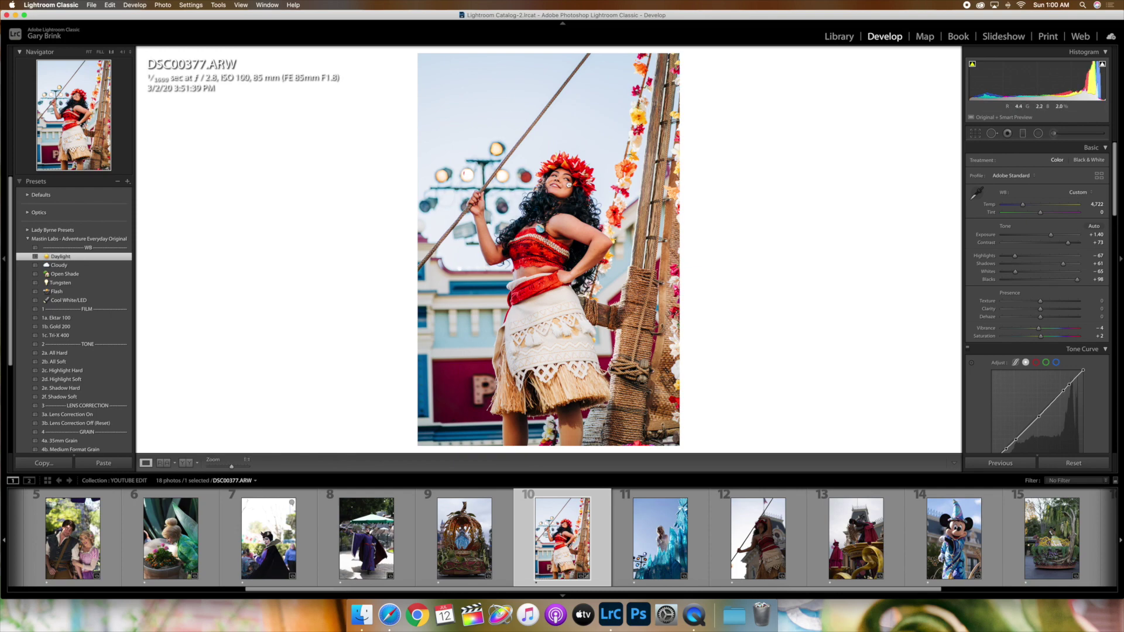
pyautogui.click(568, 185)
pyautogui.press('super+equal')
pyautogui.moveTo(598, 117); pyautogui.dragTo(589, 193)
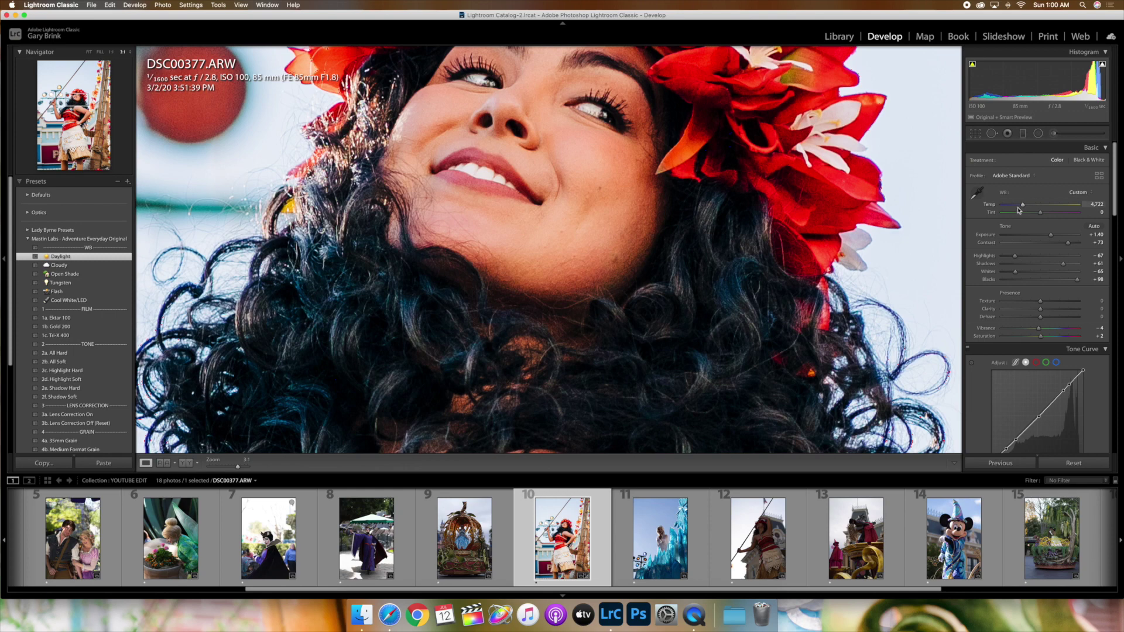
pyautogui.moveTo(1022, 206); pyautogui.dragTo(1025, 208)
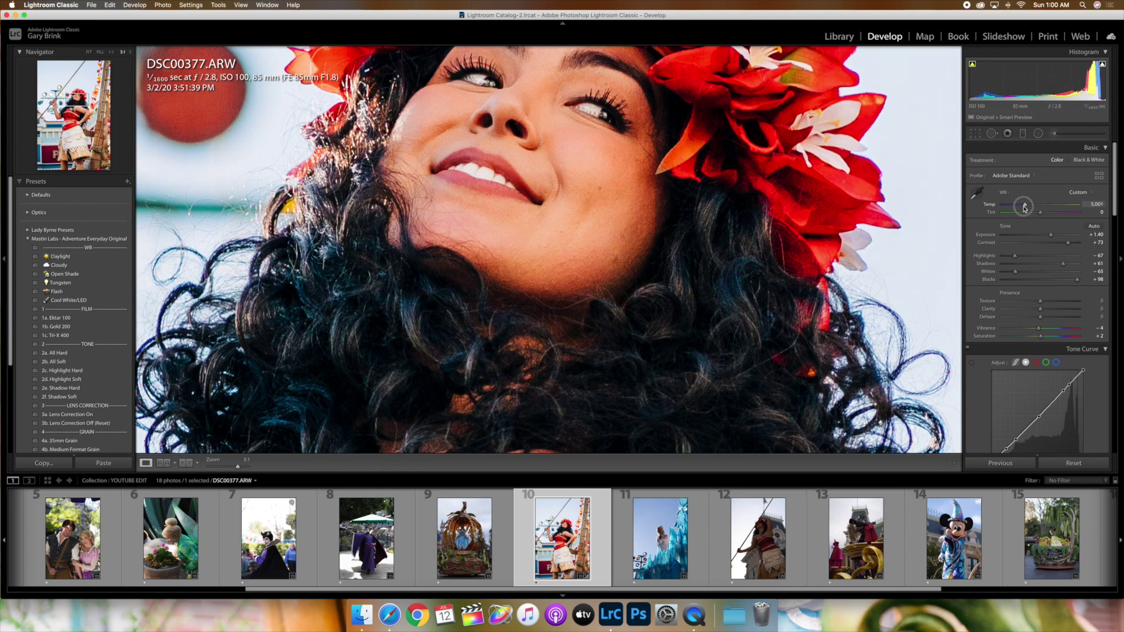
pyautogui.click(838, 195)
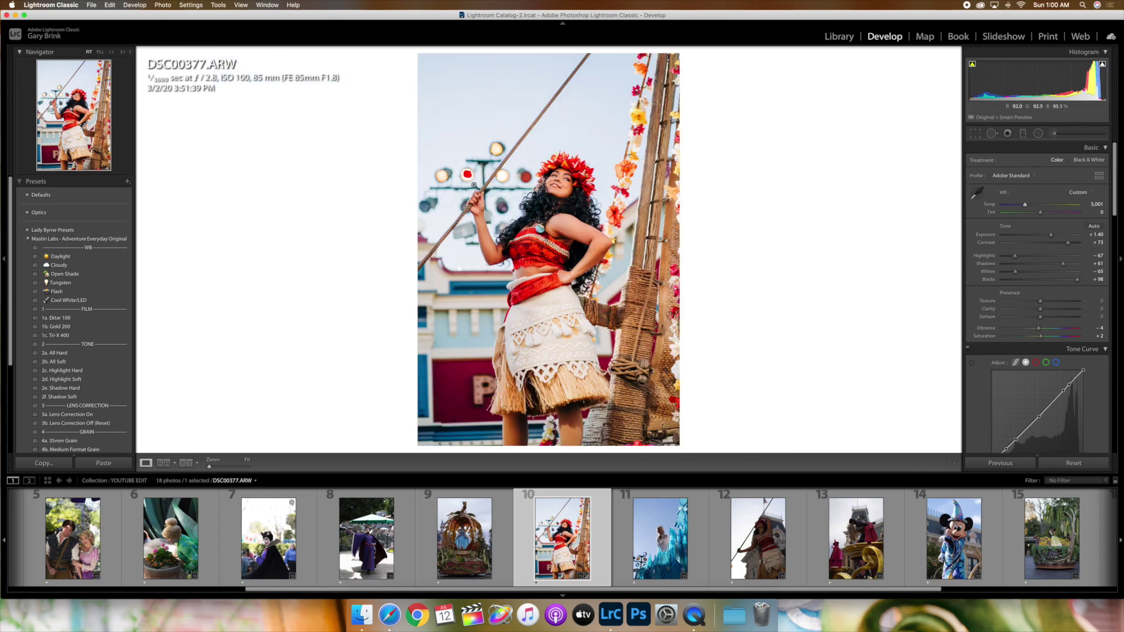
# Step: Toggle the clipping indicators and examine the shadow detail in the woman's dark hair up close
pyautogui.press('j')
pyautogui.press('j')
pyautogui.press('j')
pyautogui.click(582, 202)
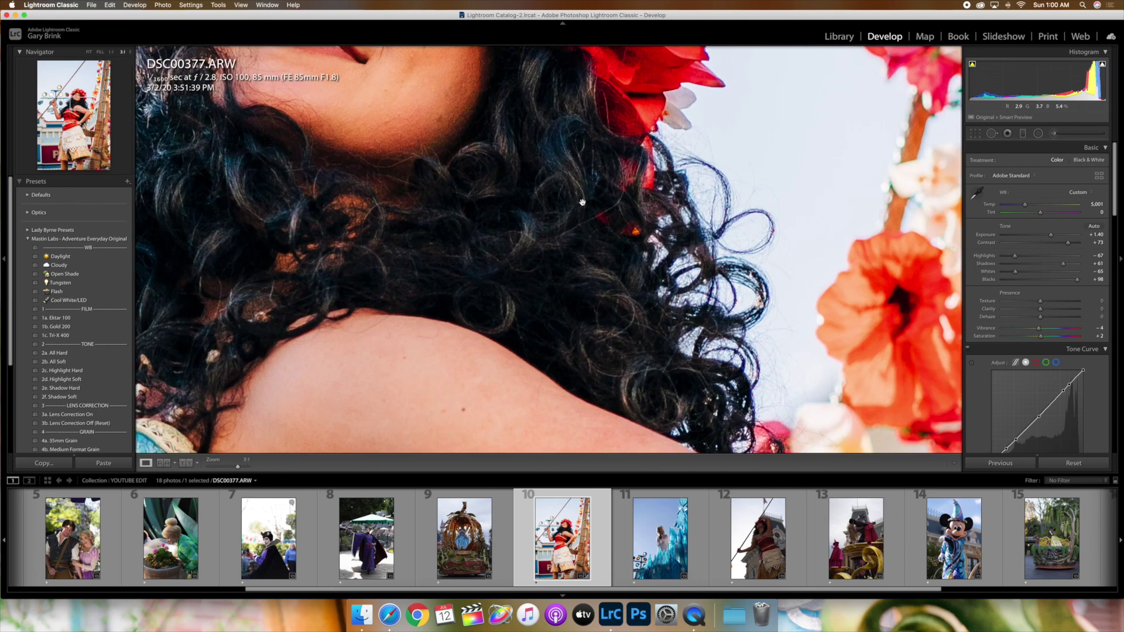
pyautogui.press('super+equal')
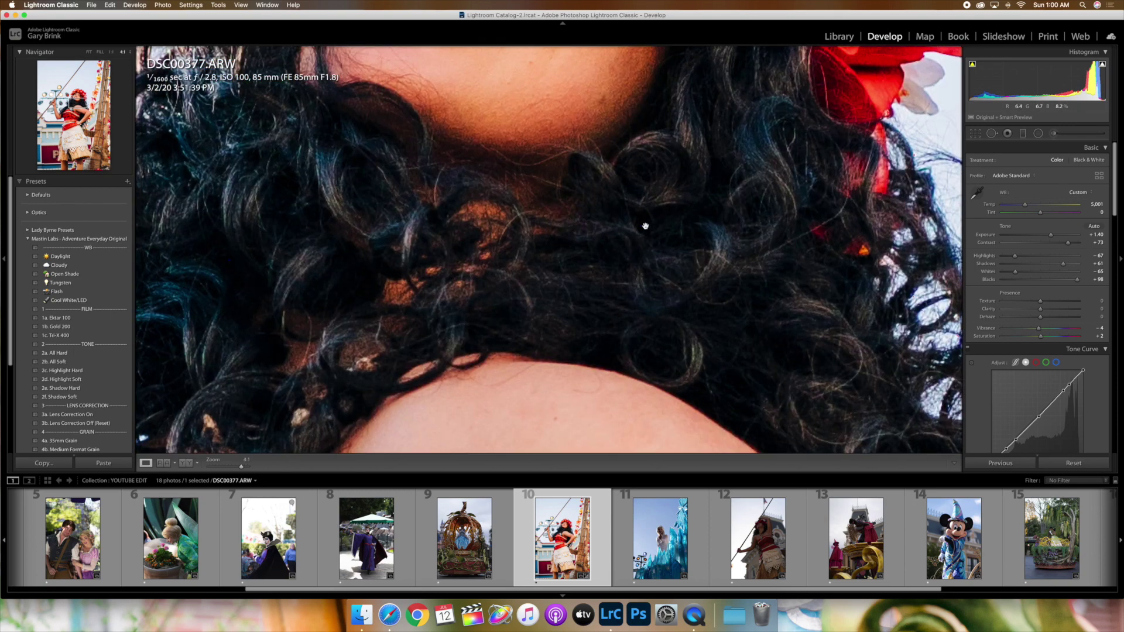
pyautogui.moveTo(477, 248); pyautogui.dragTo(866, 206)
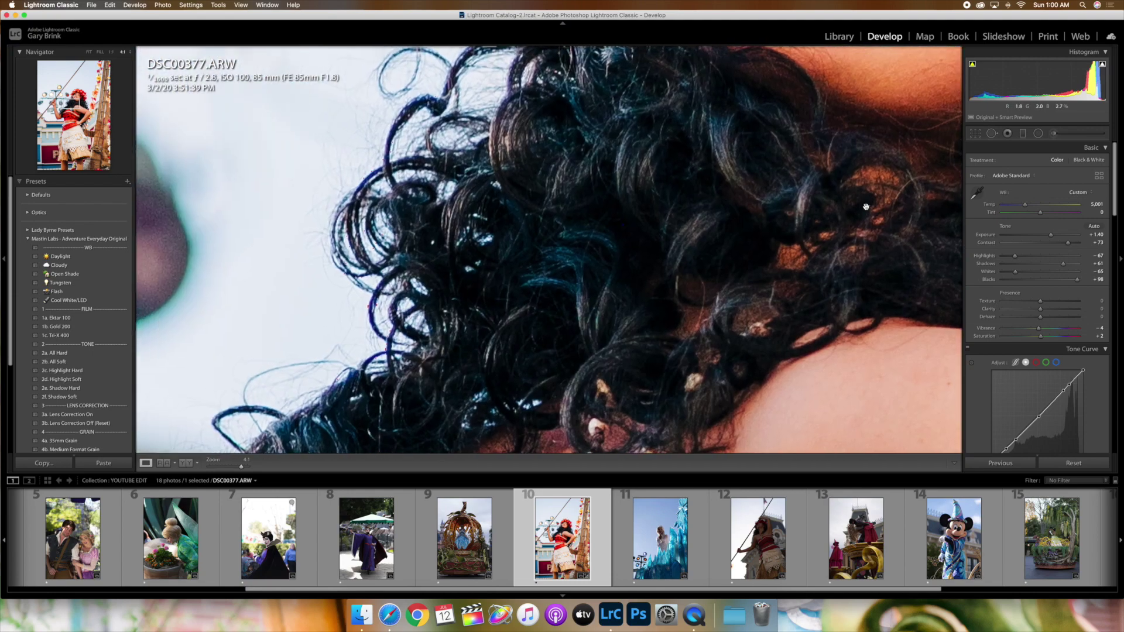
pyautogui.click(669, 263)
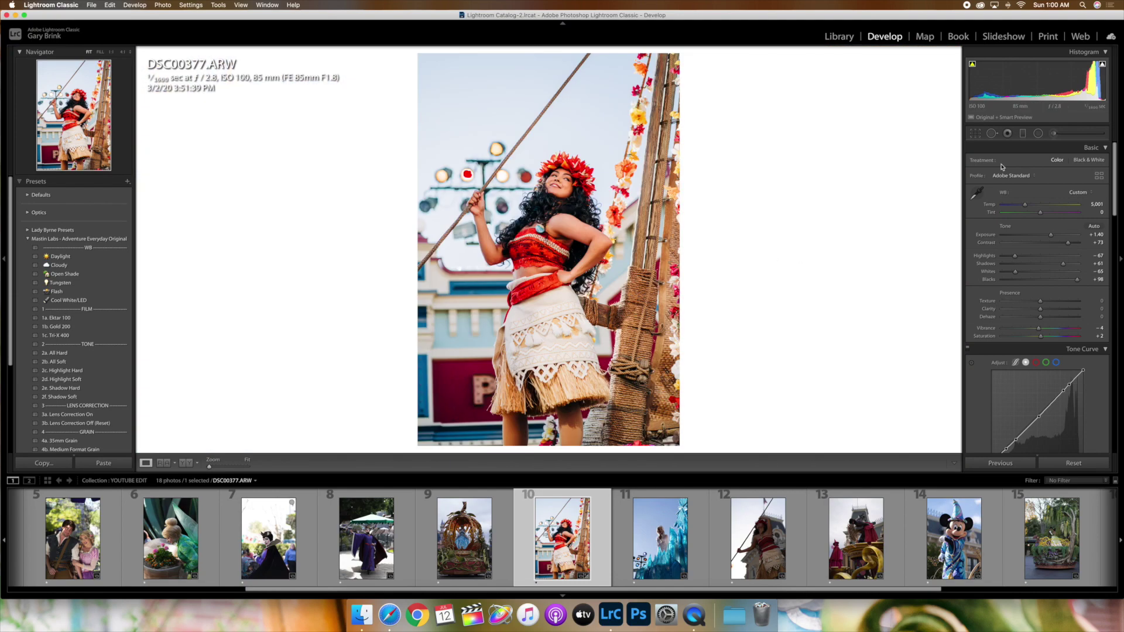
# Step: Crop the photo to the 4 x 5 / 8 x 10 aspect ratio, trimming the sky above the flower crown
pyautogui.click(975, 134)
pyautogui.click(1076, 164)
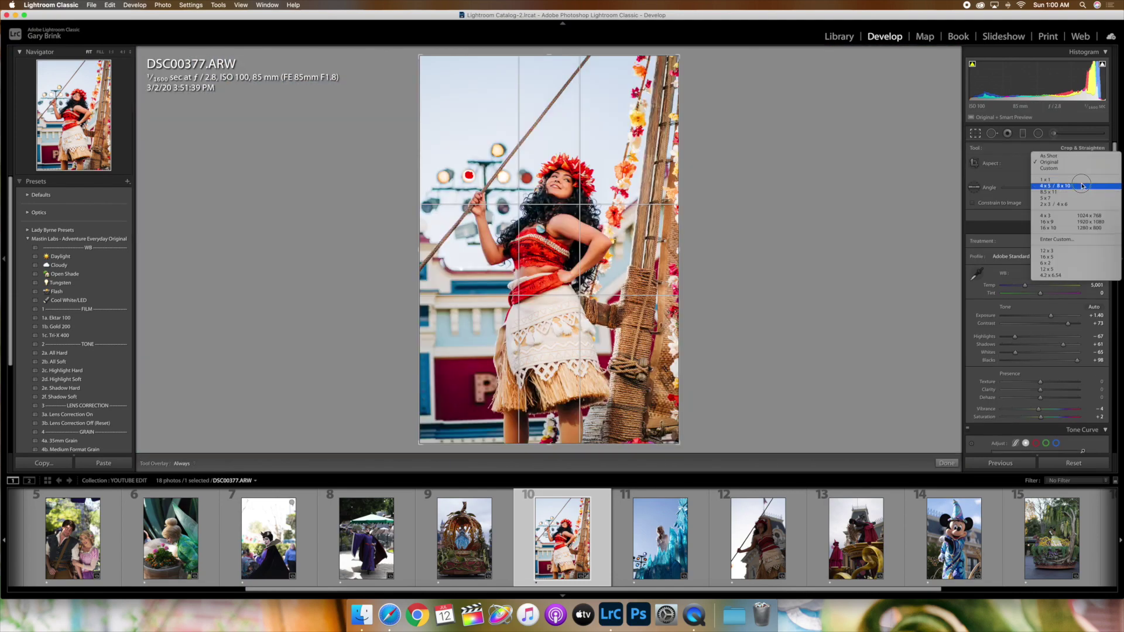
pyautogui.click(1077, 183)
pyautogui.moveTo(603, 238); pyautogui.dragTo(633, 126)
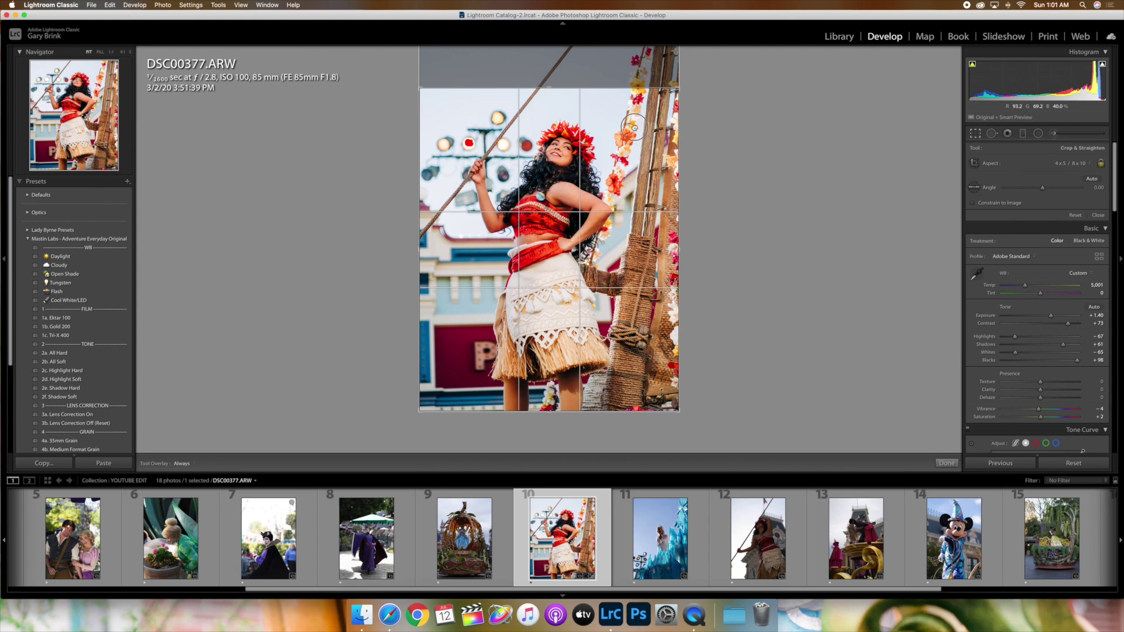
pyautogui.press('Return')
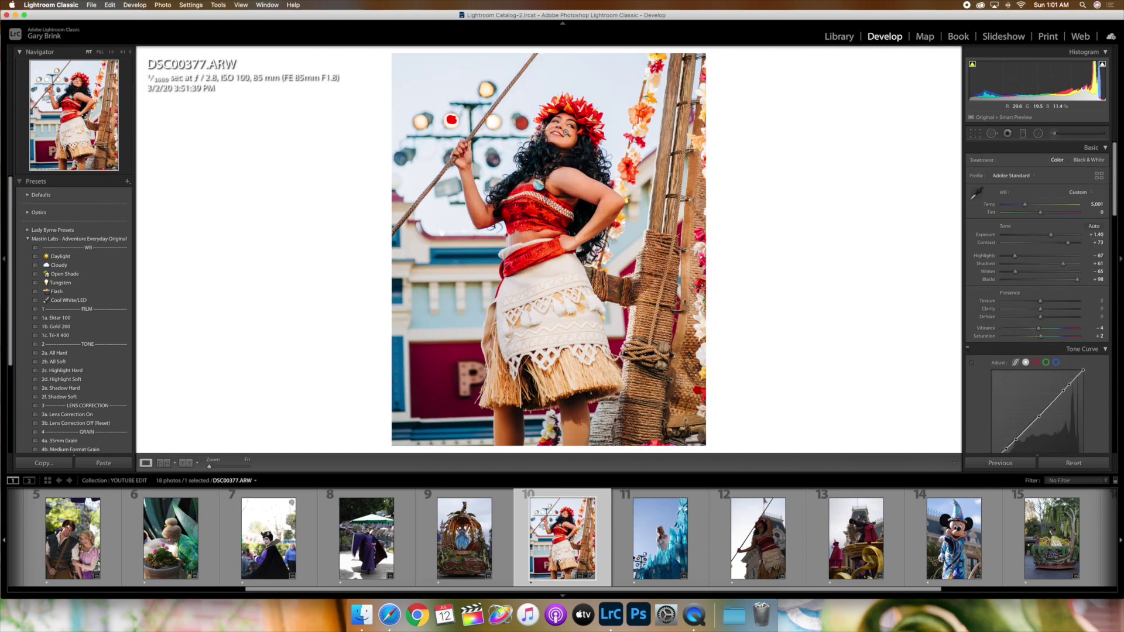
# Step: Export the cropped photo DSC00377.ARW with the previous export settings
pyautogui.rightClick(567, 134)
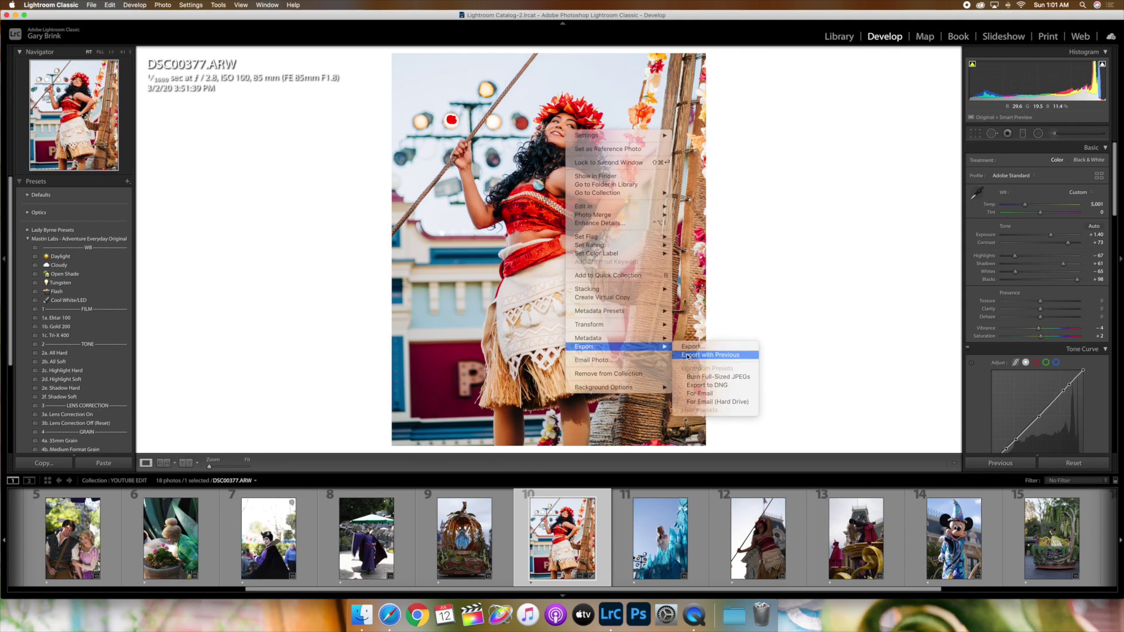
pyautogui.click(688, 355)
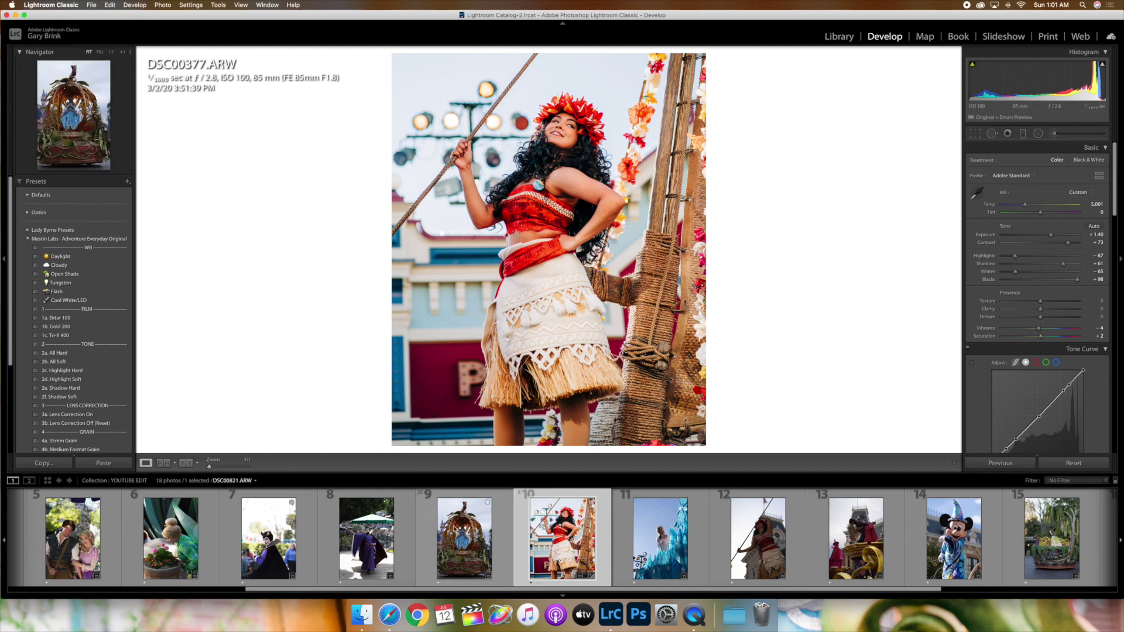
# Step: Create a virtual copy of the pumpkin carriage photo DSC00821.ARW after checking the face up close, and return to the original
pyautogui.click(463, 544)
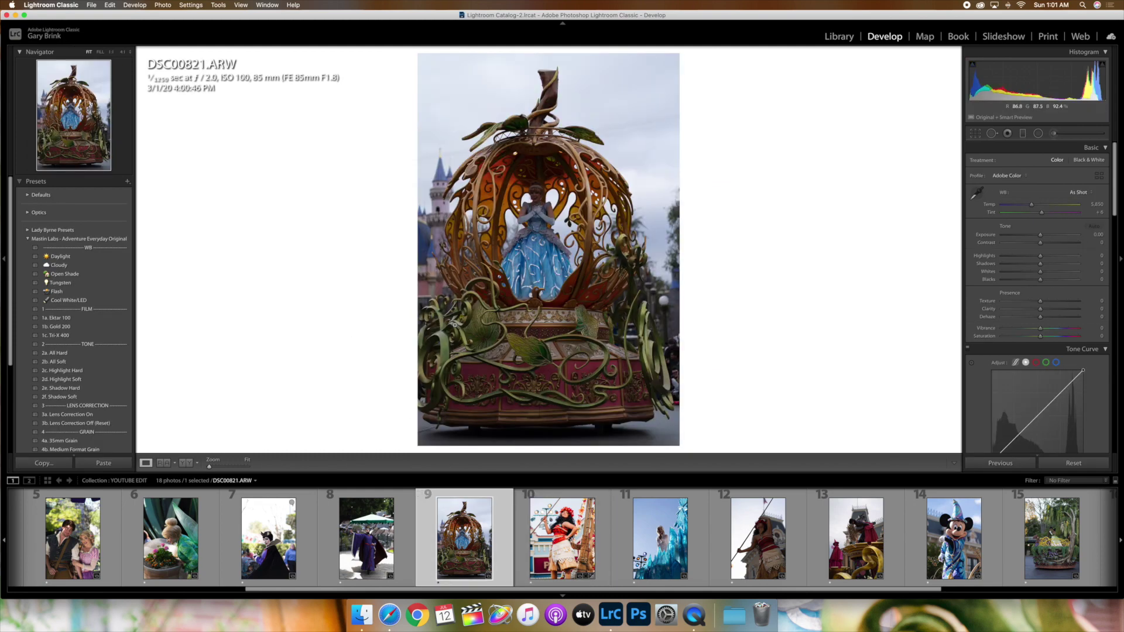
pyautogui.click(540, 195)
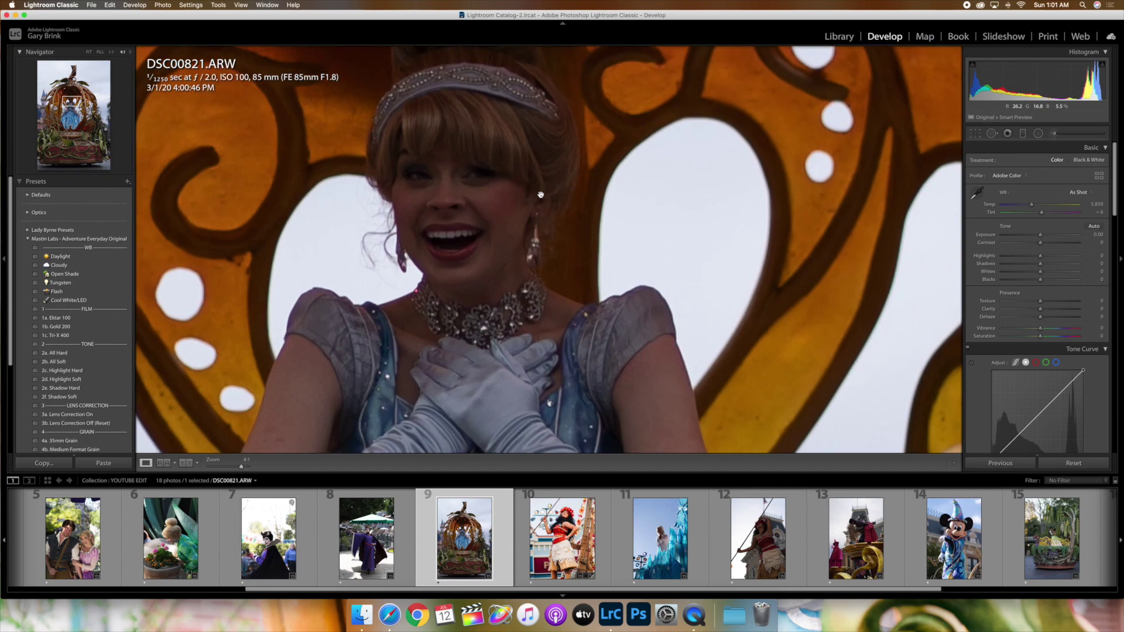
pyautogui.click(540, 194)
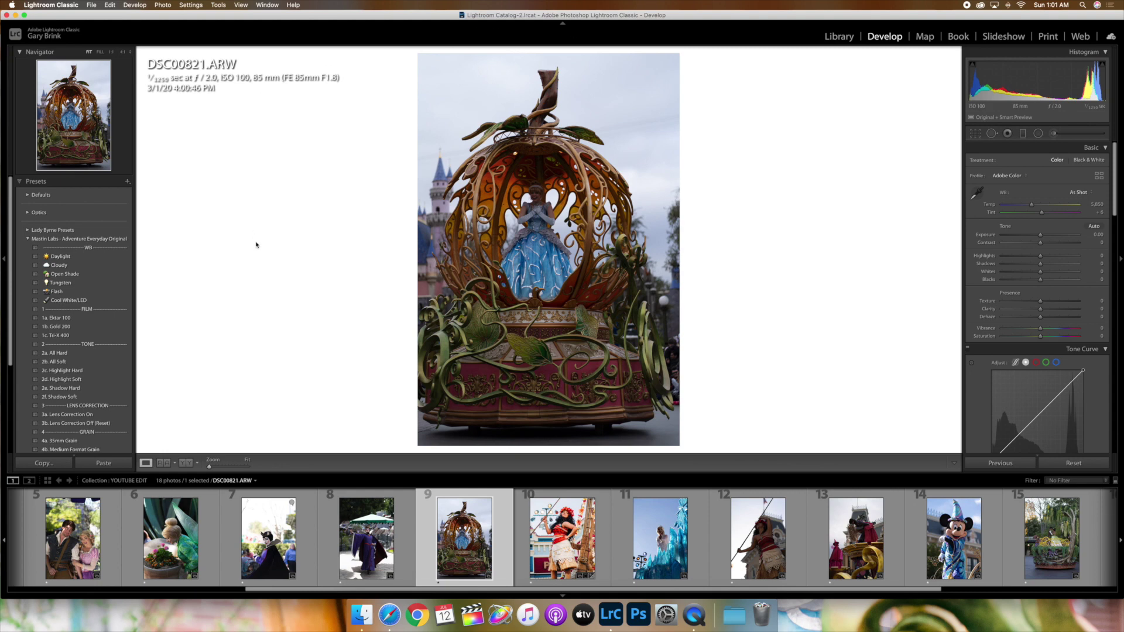
pyautogui.click(28, 239)
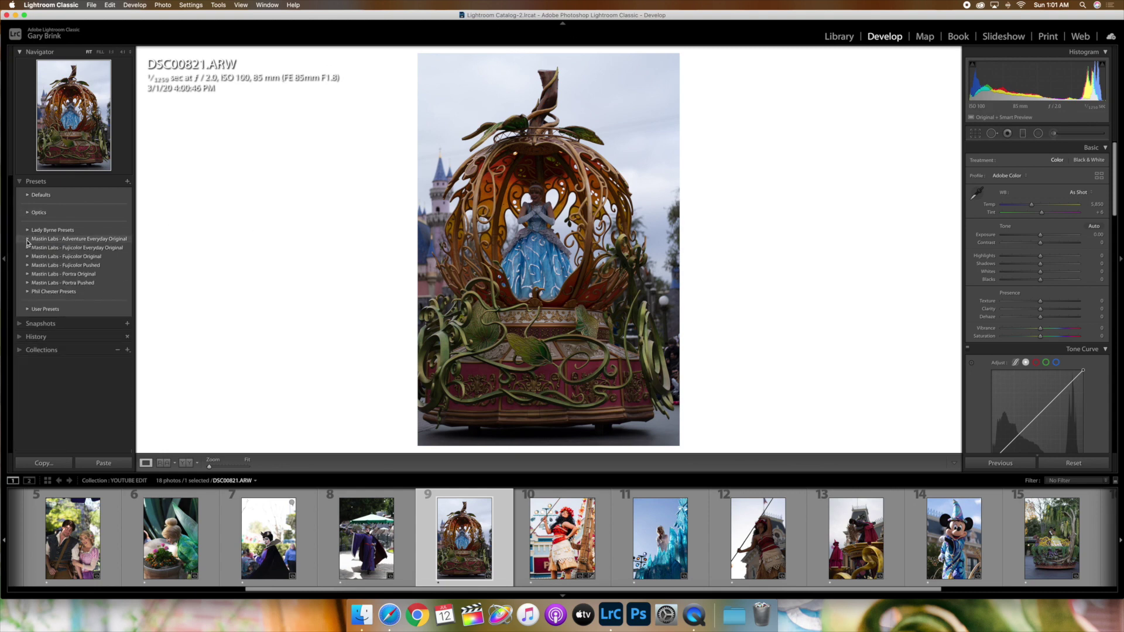
pyautogui.rightClick(463, 508)
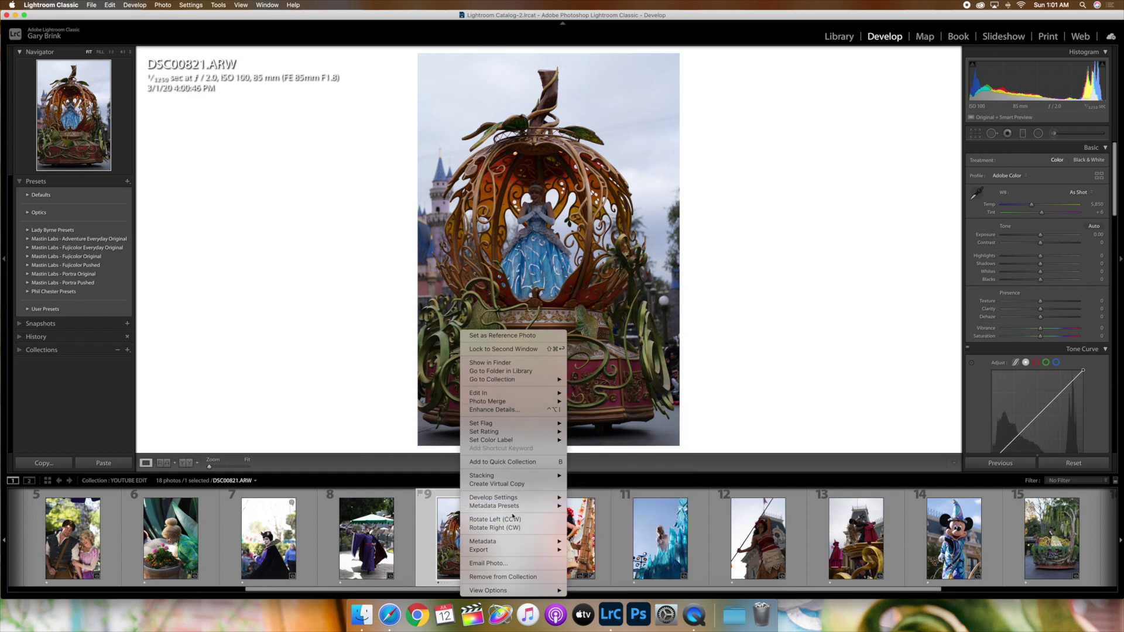
pyautogui.click(492, 484)
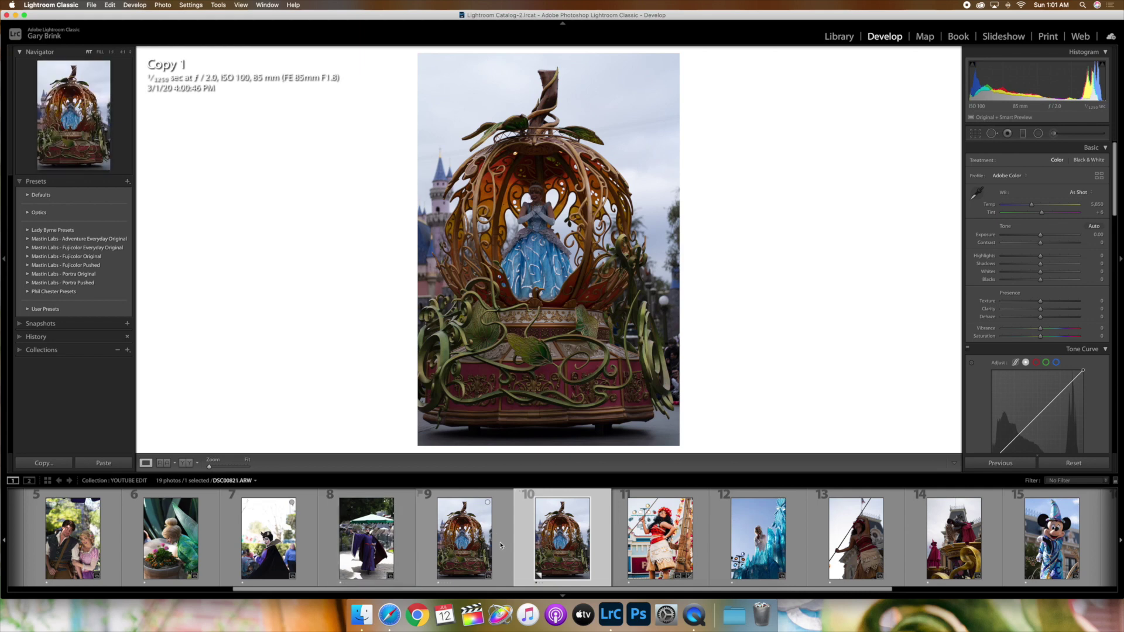
pyautogui.press('Left')
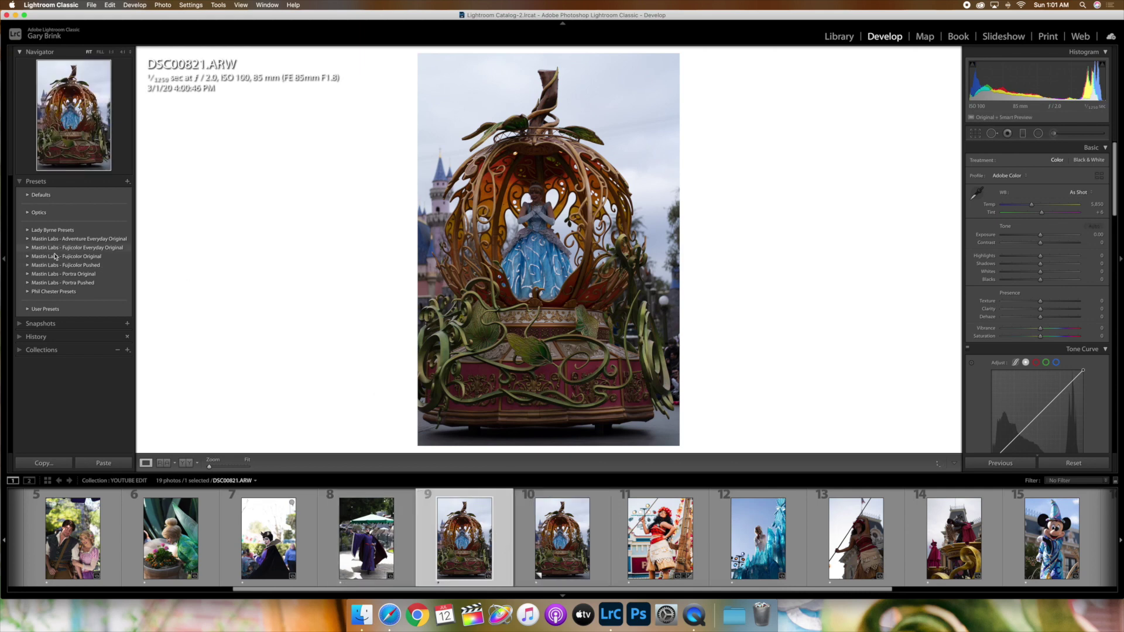
# Step: Apply the 1a. Pro 400H +1 film preset from the Mastin Labs Fujicolor Pushed set to the carriage photo
pyautogui.click(28, 265)
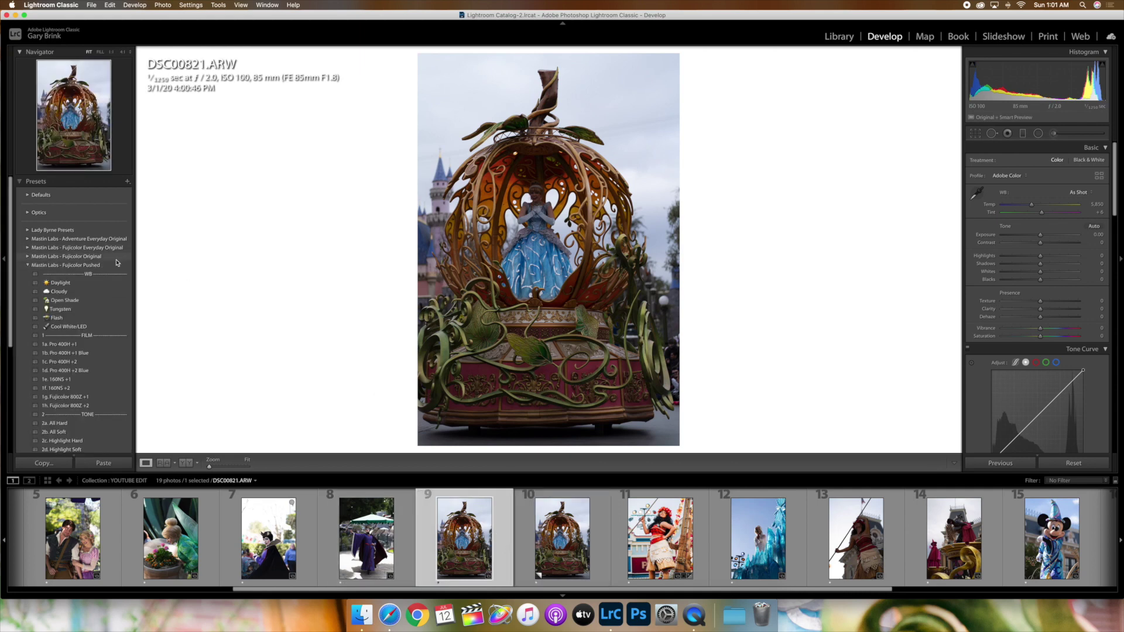
pyautogui.click(86, 345)
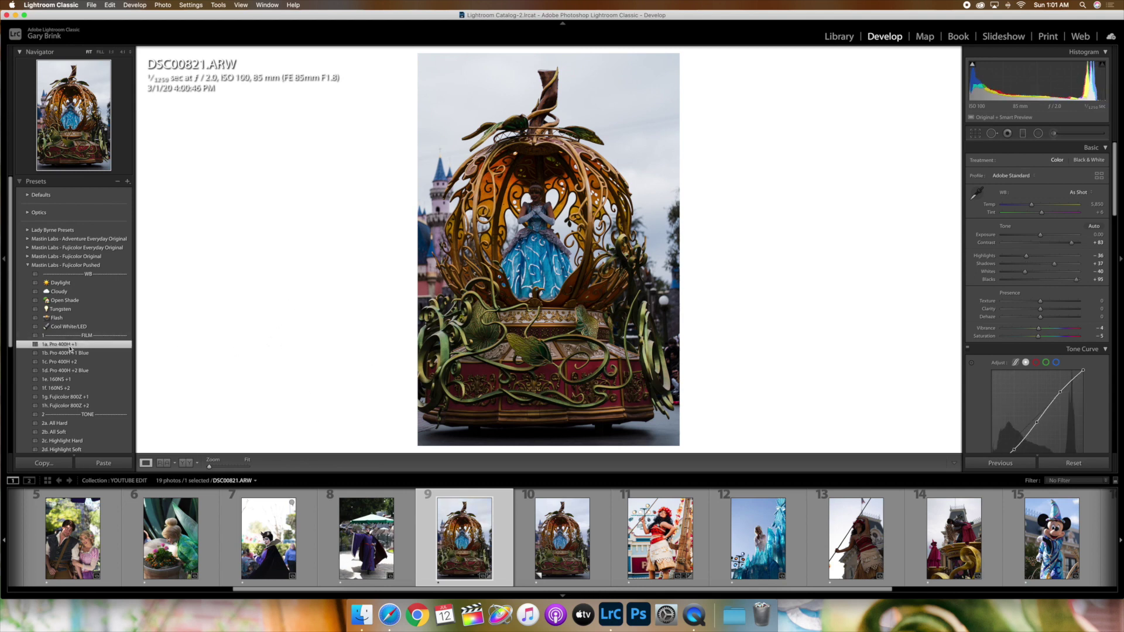
pyautogui.click(34, 256)
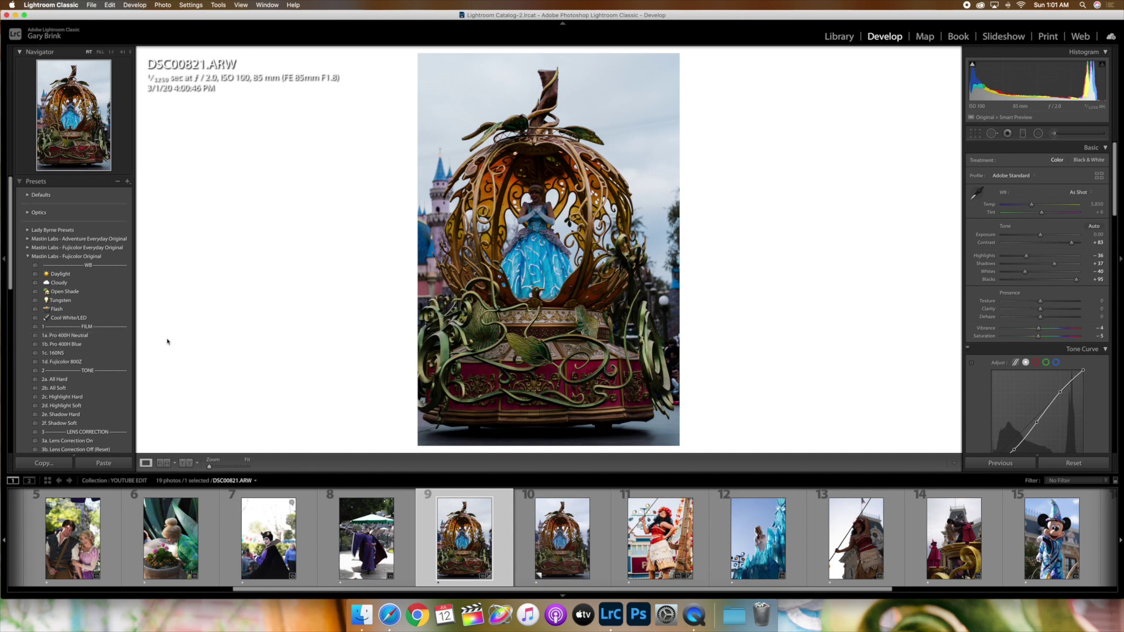
pyautogui.click(29, 257)
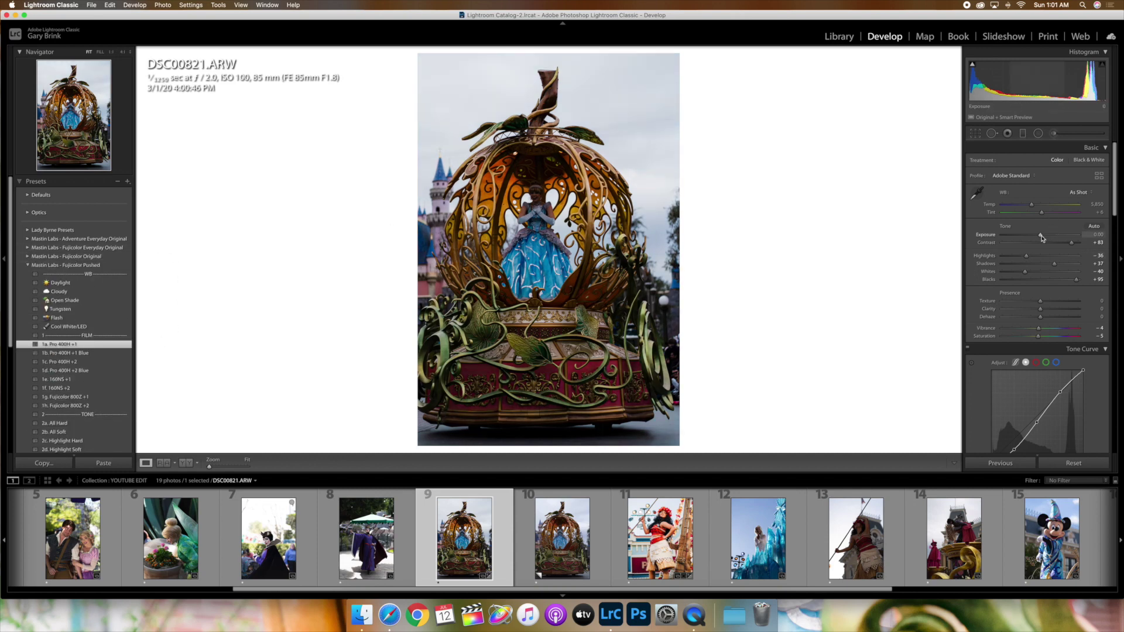
# Step: Brighten the carriage photo by raising the exposure to +1.80
pyautogui.press('Up')
pyautogui.press('Up')
pyautogui.press('Up')
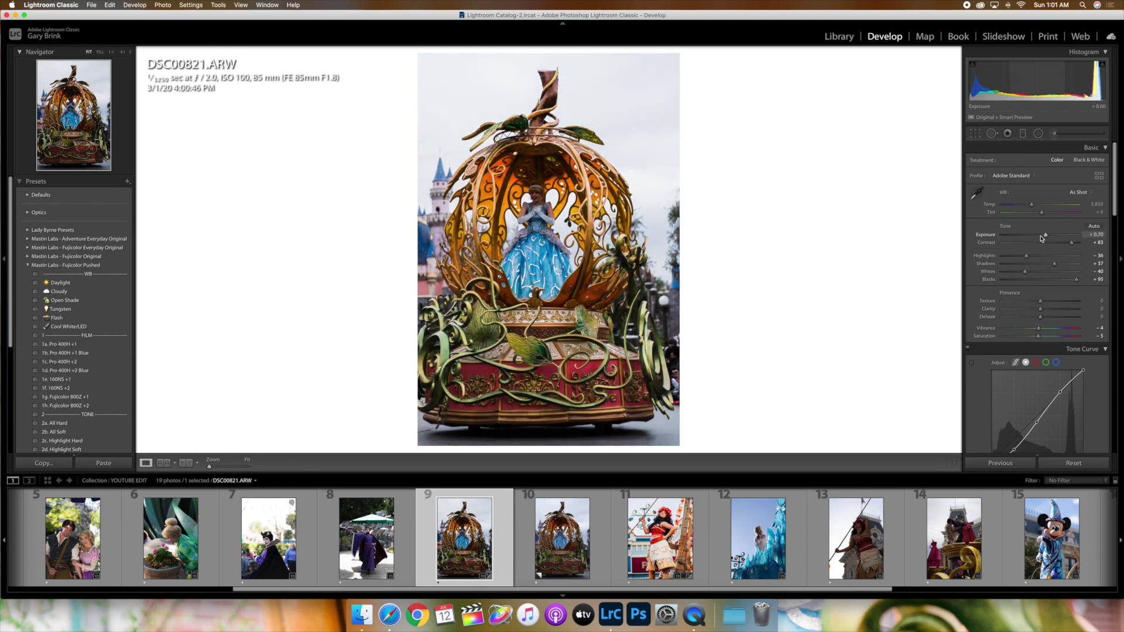
pyautogui.press('Up')
pyautogui.press('Up')
pyautogui.press('Up')
pyautogui.press('Up')
pyautogui.press('Up')
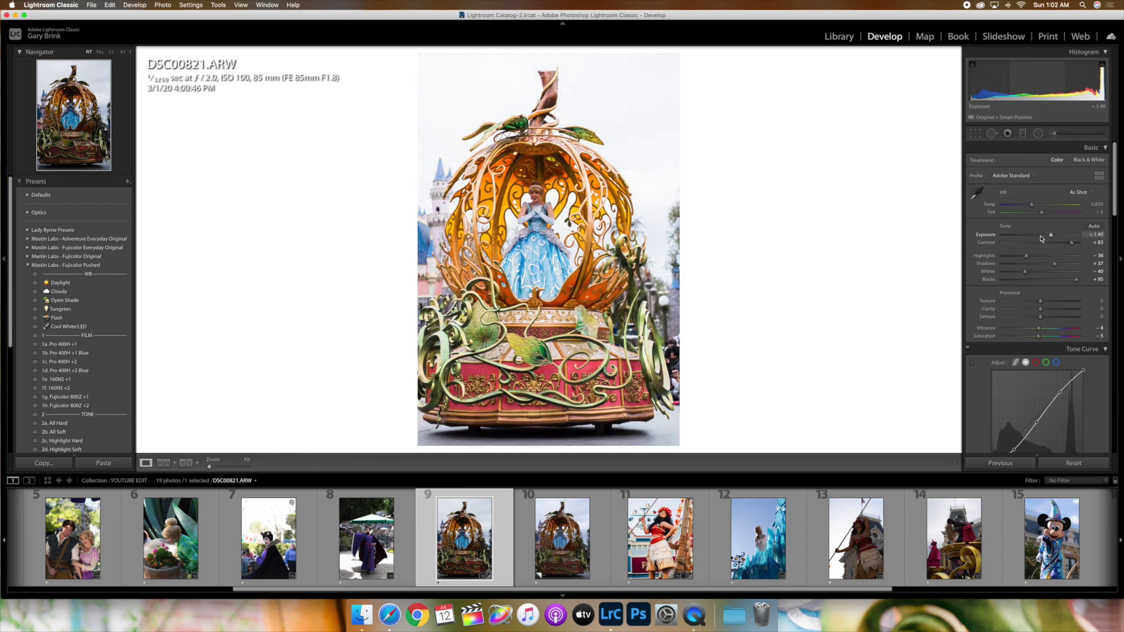
pyautogui.press('Up')
pyautogui.press('Up')
pyautogui.press('Up')
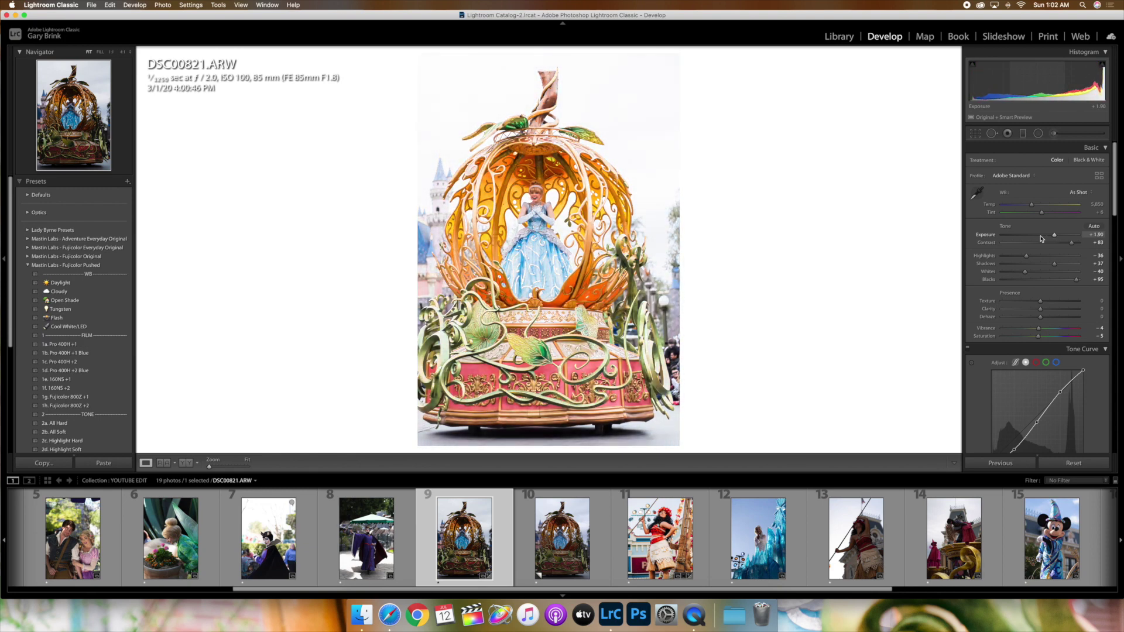
pyautogui.press('Up')
pyautogui.press('Up')
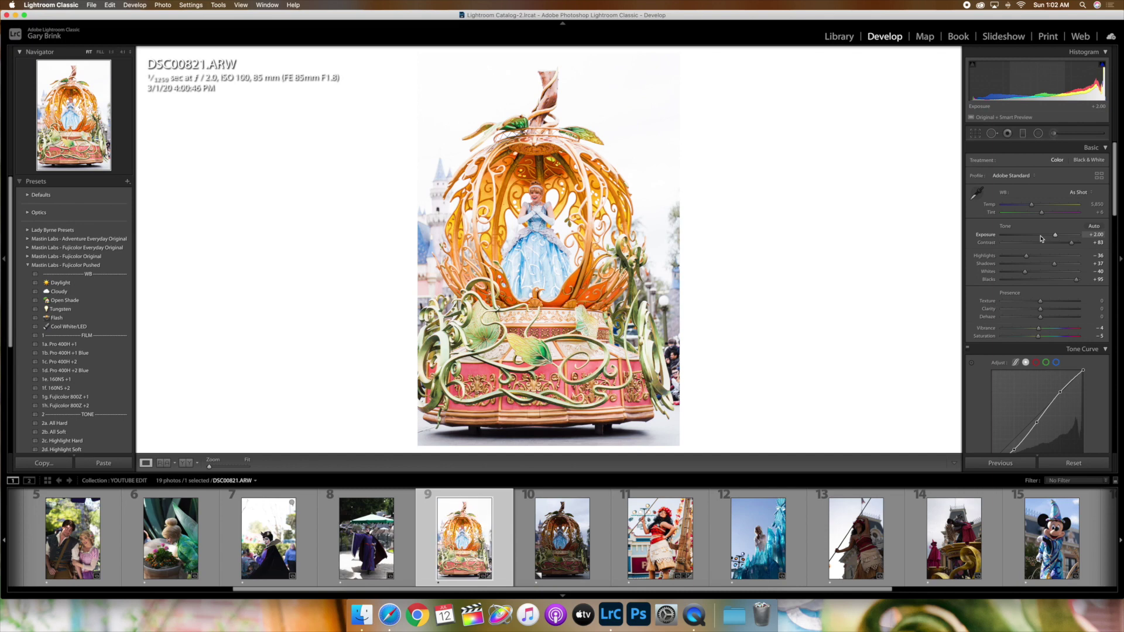
pyautogui.press('Down')
pyautogui.press('Down')
pyautogui.press('Down')
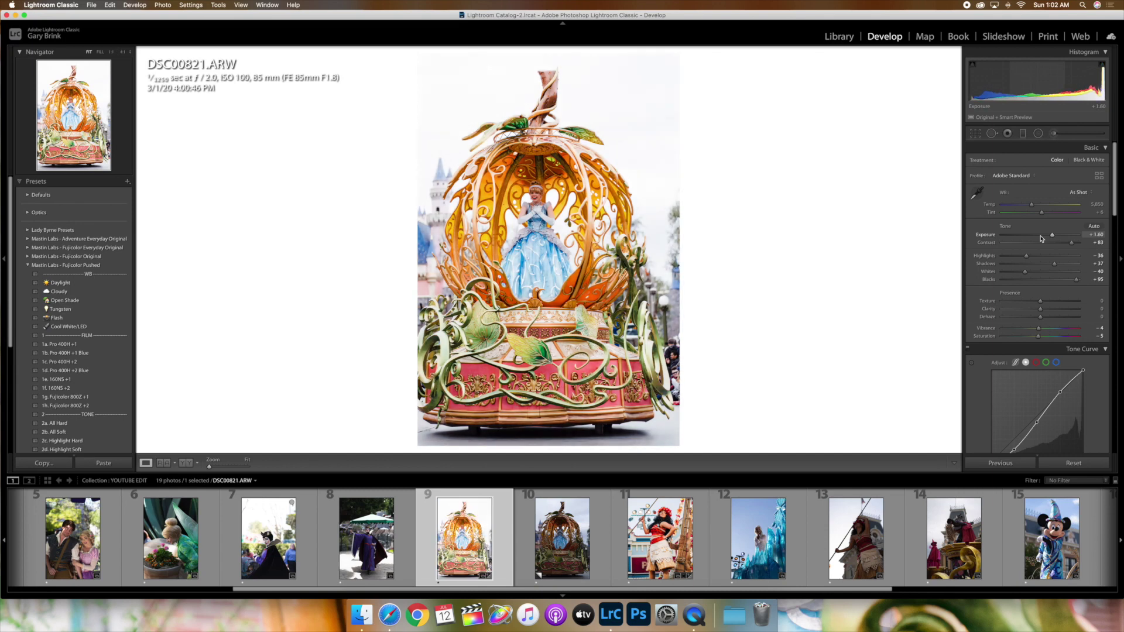
pyautogui.press('Up')
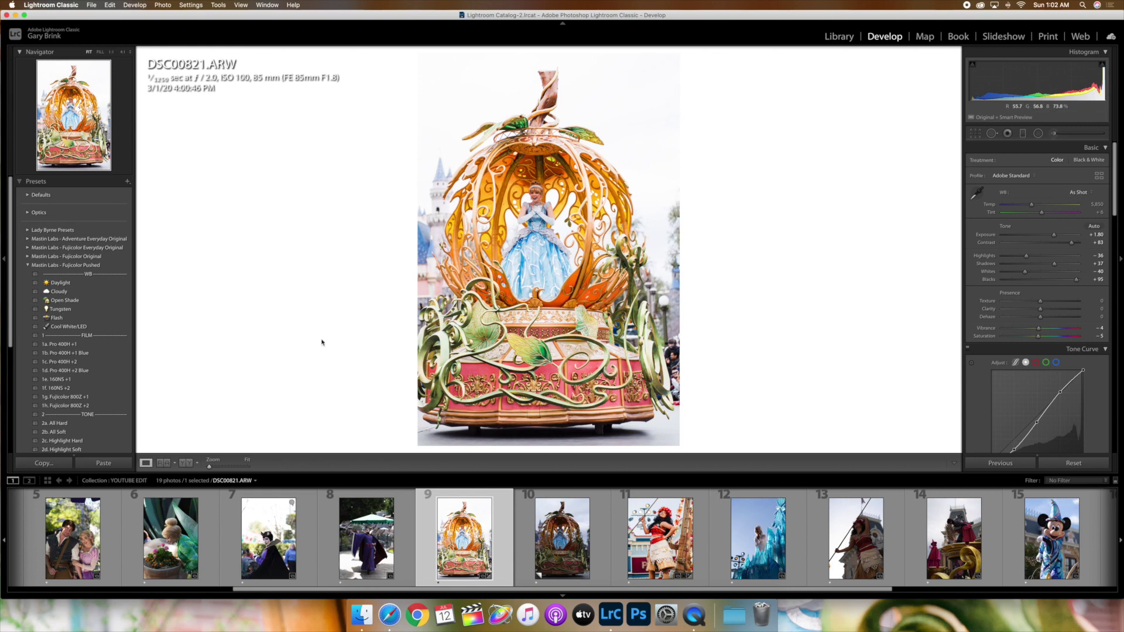
# Step: Apply the 2b. All Soft tone preset and set the exposure to +1.90
pyautogui.click(94, 434)
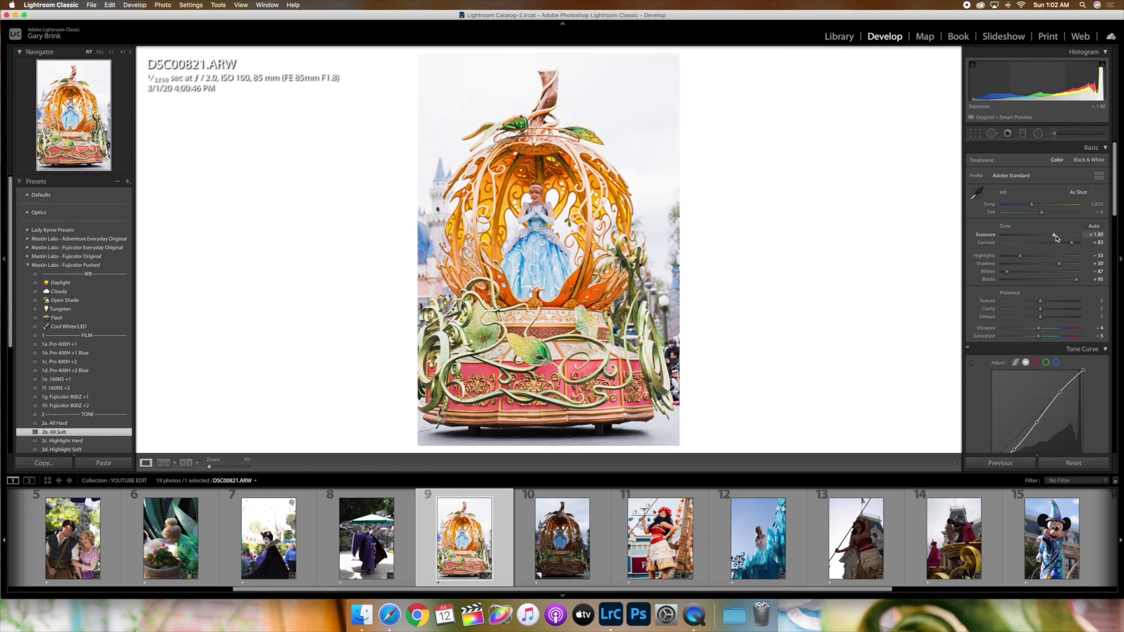
pyautogui.moveTo(1056, 238); pyautogui.dragTo(1057, 238)
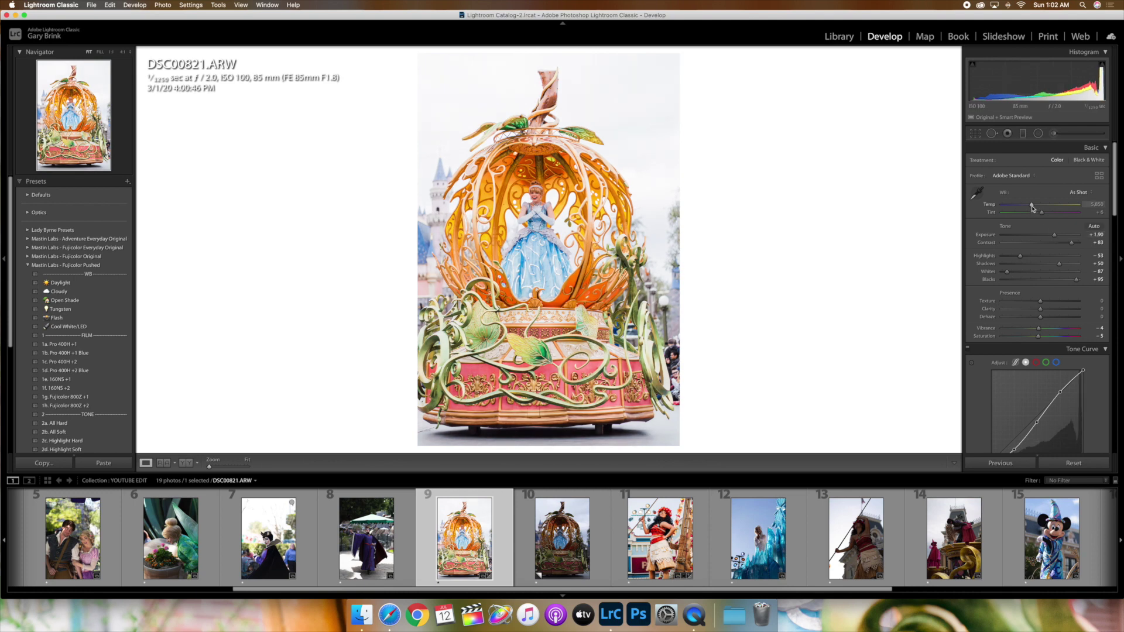
# Step: Set the white balance temperature to 5,709 and reset the tint after trying a change, judging the skin tone up close
pyautogui.moveTo(1032, 206); pyautogui.dragTo(1031, 209)
pyautogui.doubleClick(989, 205)
pyautogui.click(521, 199)
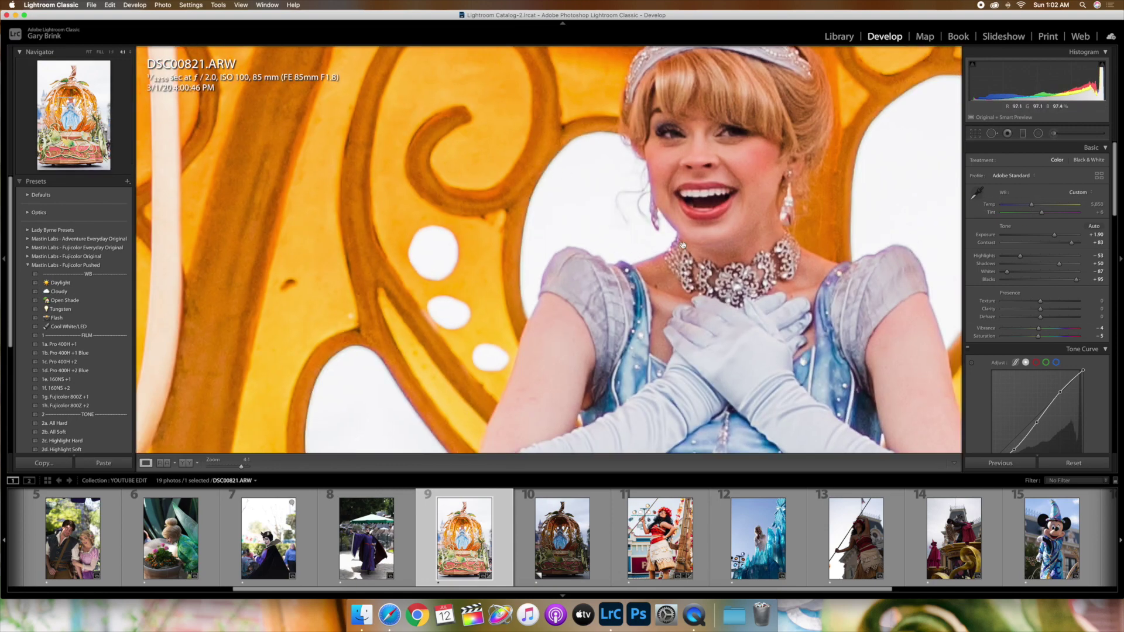
pyautogui.click(1031, 206)
pyautogui.moveTo(1032, 205); pyautogui.dragTo(1031, 206)
pyautogui.click(1041, 215)
pyautogui.moveTo(1041, 215); pyautogui.dragTo(1038, 214)
pyautogui.doubleClick(992, 213)
pyautogui.click(879, 227)
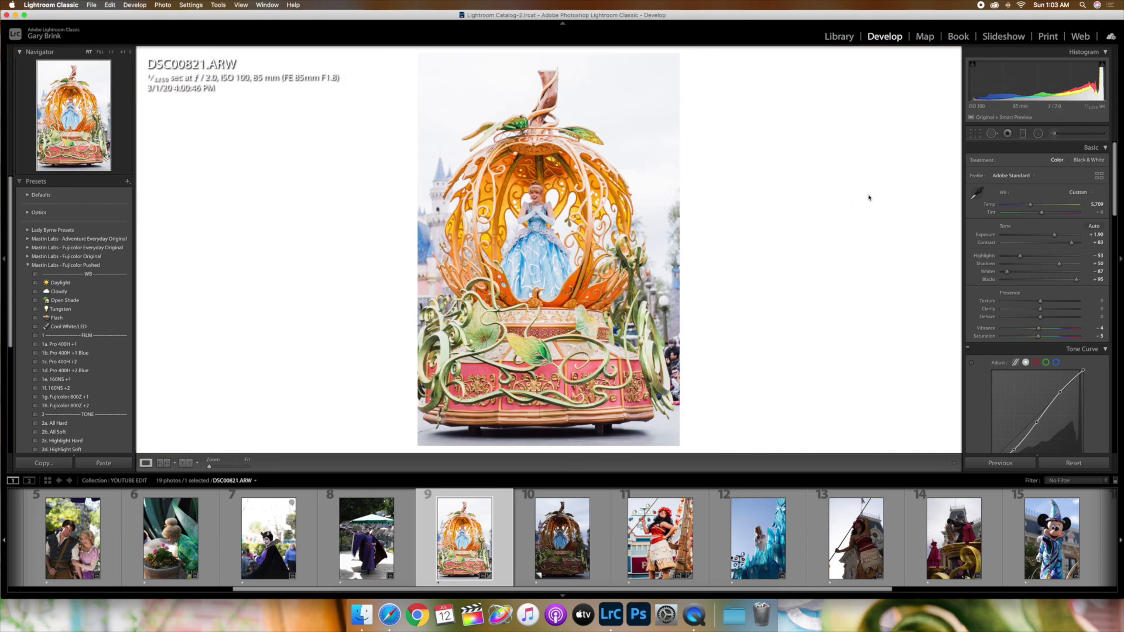
# Step: Try a 4 x 5 / 8 x 10 crop around the carriage and reset the crop
pyautogui.click(975, 133)
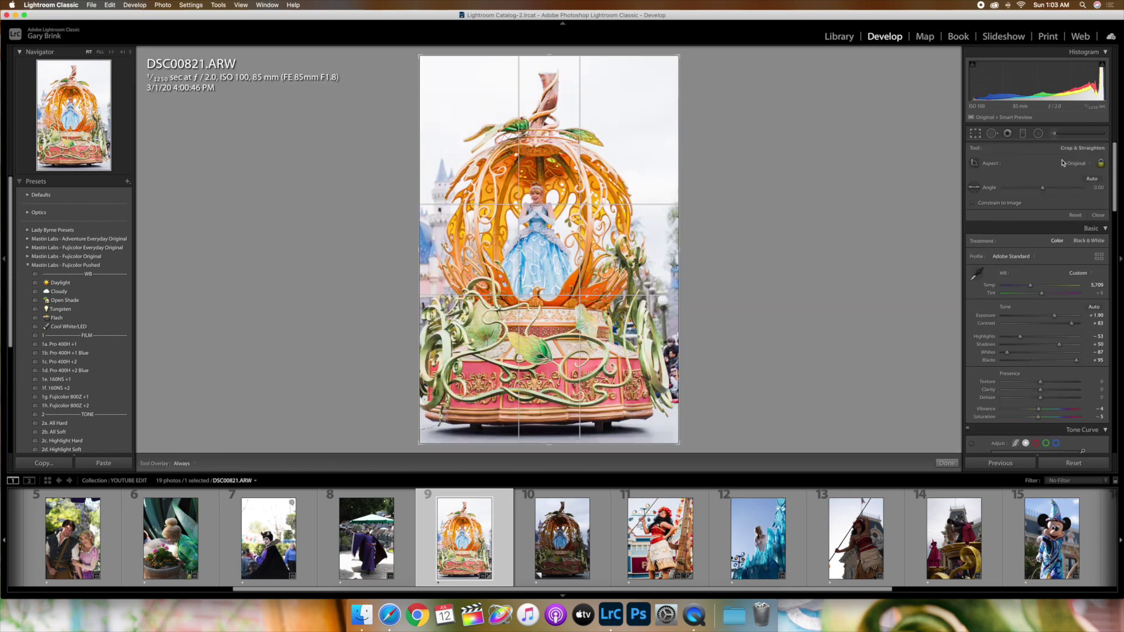
pyautogui.click(1067, 164)
pyautogui.click(1055, 185)
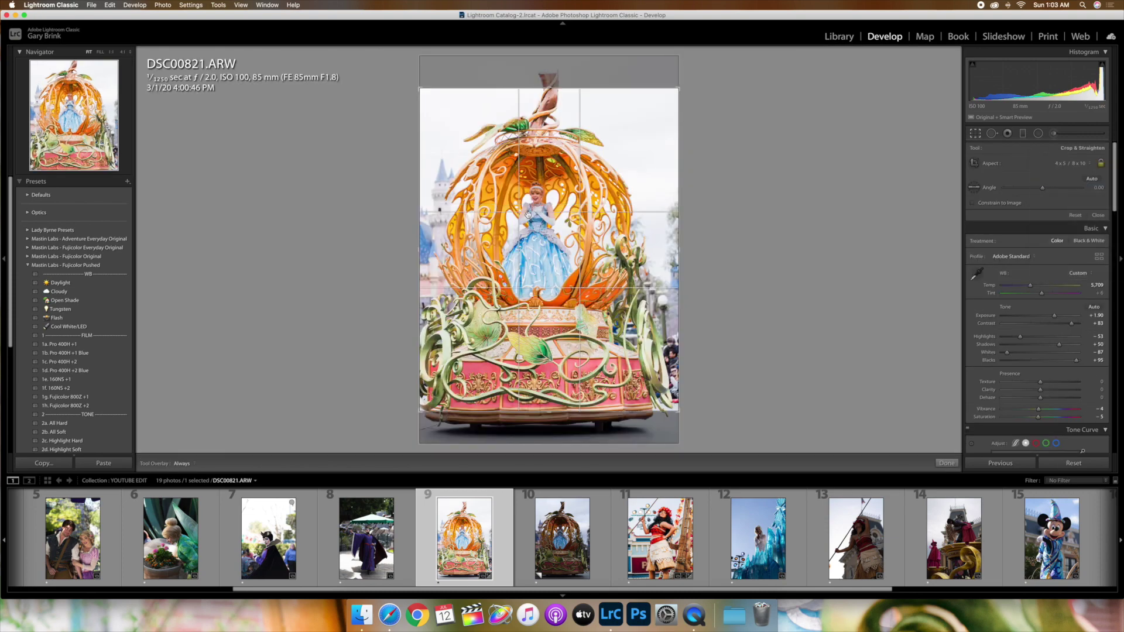
pyautogui.moveTo(533, 206)
pyautogui.mouseDown()
pyautogui.moveTo(534, 187)
pyautogui.moveTo(537, 219)
pyautogui.mouseUp()
pyautogui.click(1075, 215)
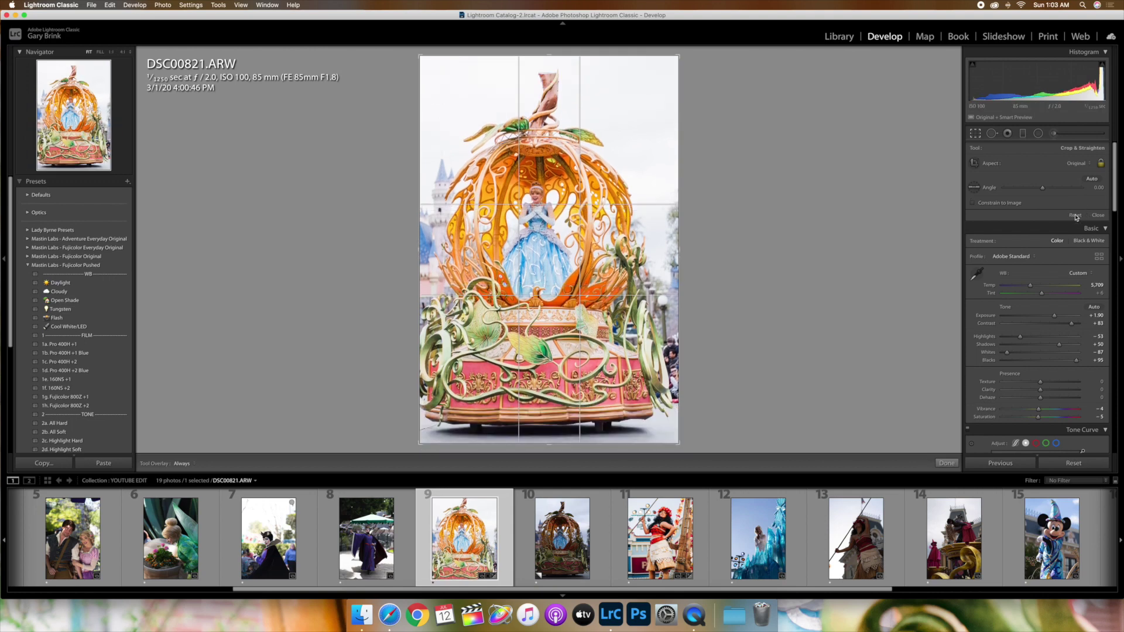
pyautogui.press('r')
# Step: Open the edited carriage photo in Adobe Photoshop 2020
pyautogui.rightClick(570, 151)
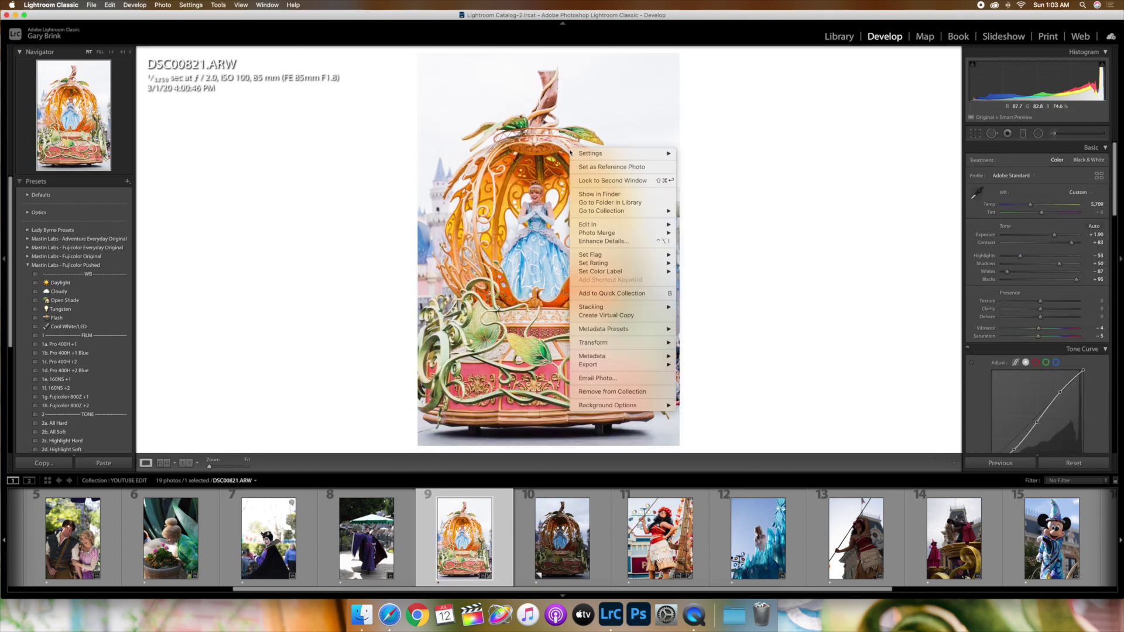
pyautogui.moveTo(656, 225)
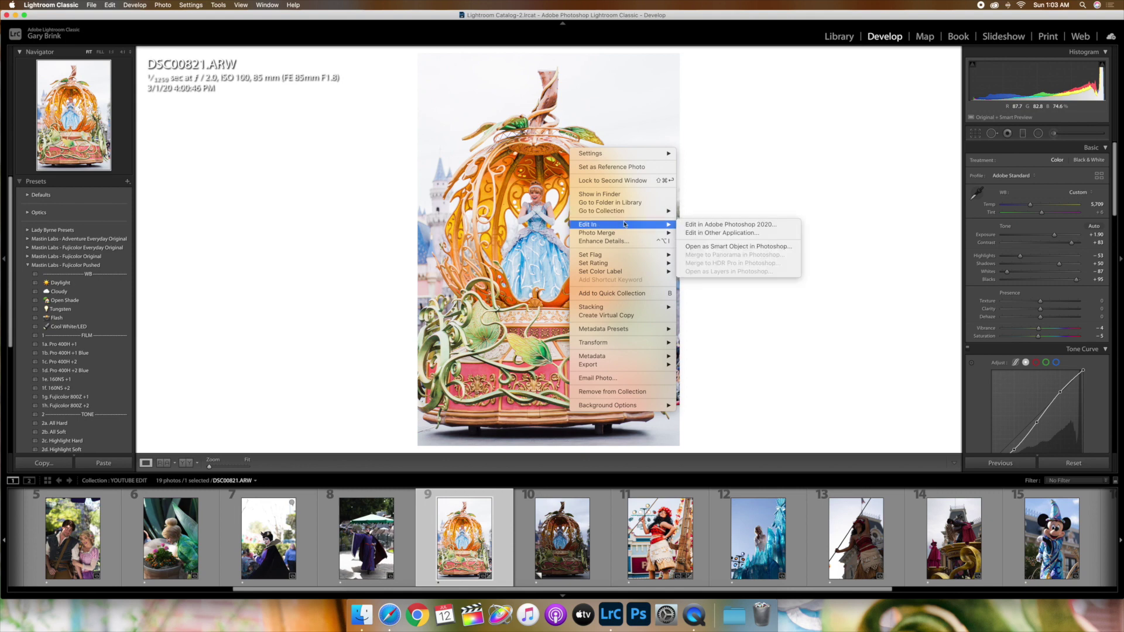
pyautogui.click(744, 225)
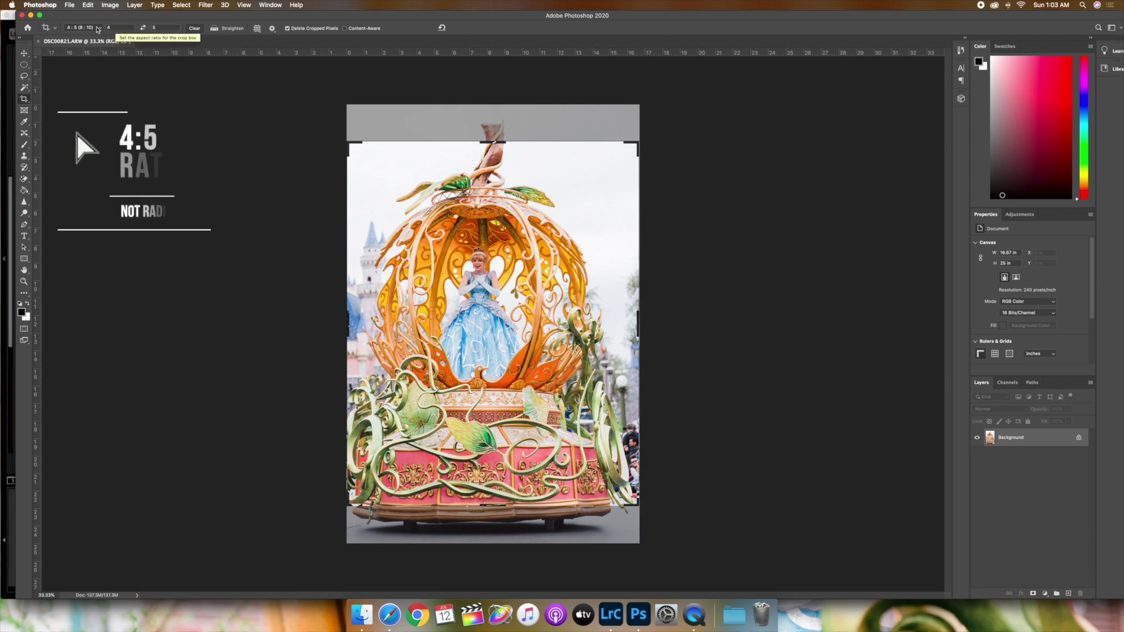
# Step: Extend the 4:5 crop to the photo's full height, adding white strips on both sides of the carriage image
pyautogui.moveTo(492, 141); pyautogui.dragTo(493, 124)
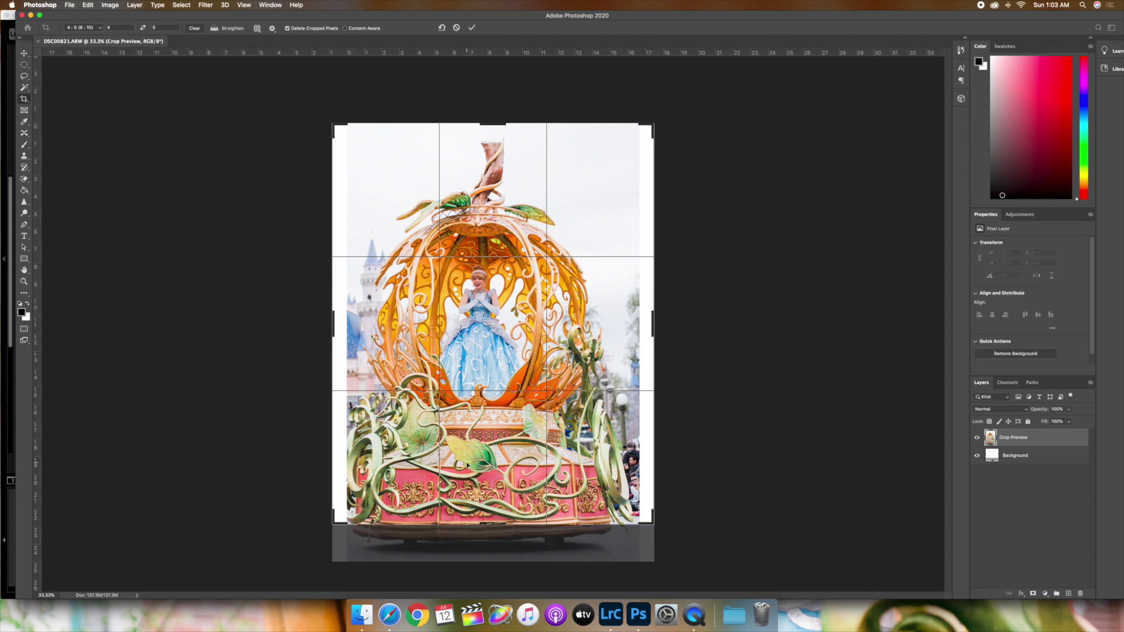
pyautogui.moveTo(489, 523); pyautogui.dragTo(488, 543)
pyautogui.press('Return')
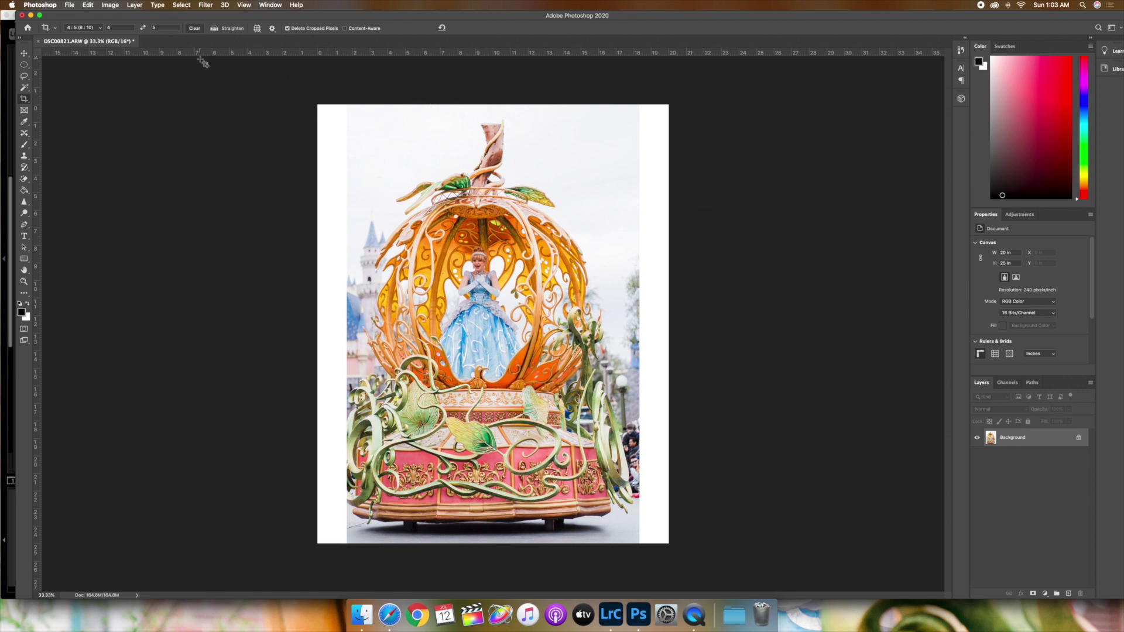
# Step: Export the padded carriage image for web as DSC00821.jpg, a maximum-quality (100) JPEG converted to sRGB, in the Aurora folder
pyautogui.click(69, 6)
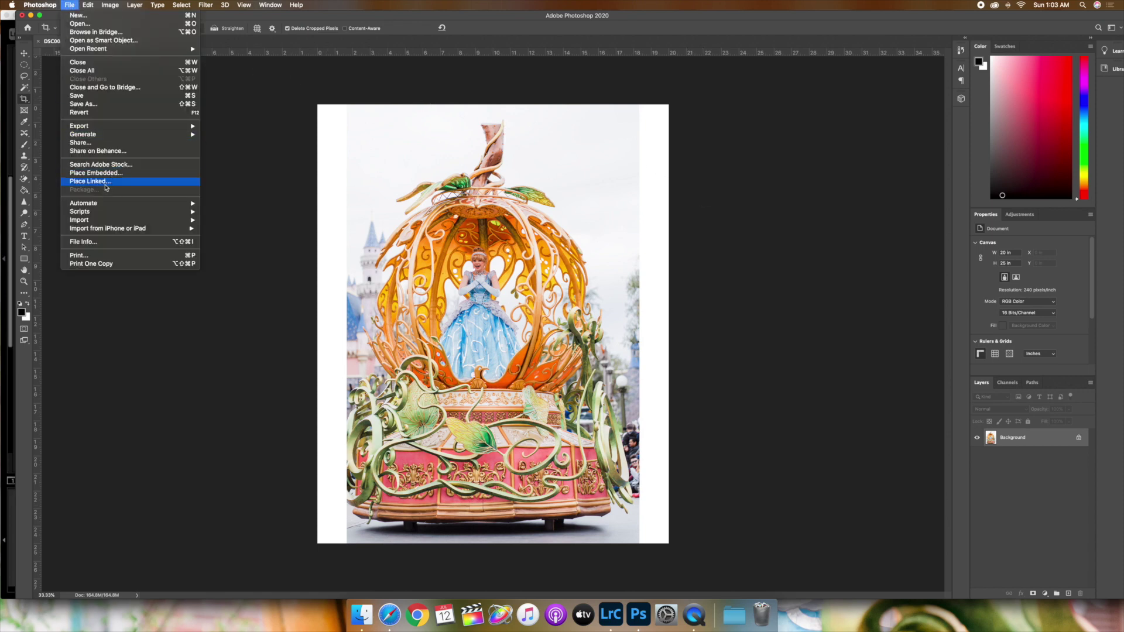
pyautogui.moveTo(101, 130)
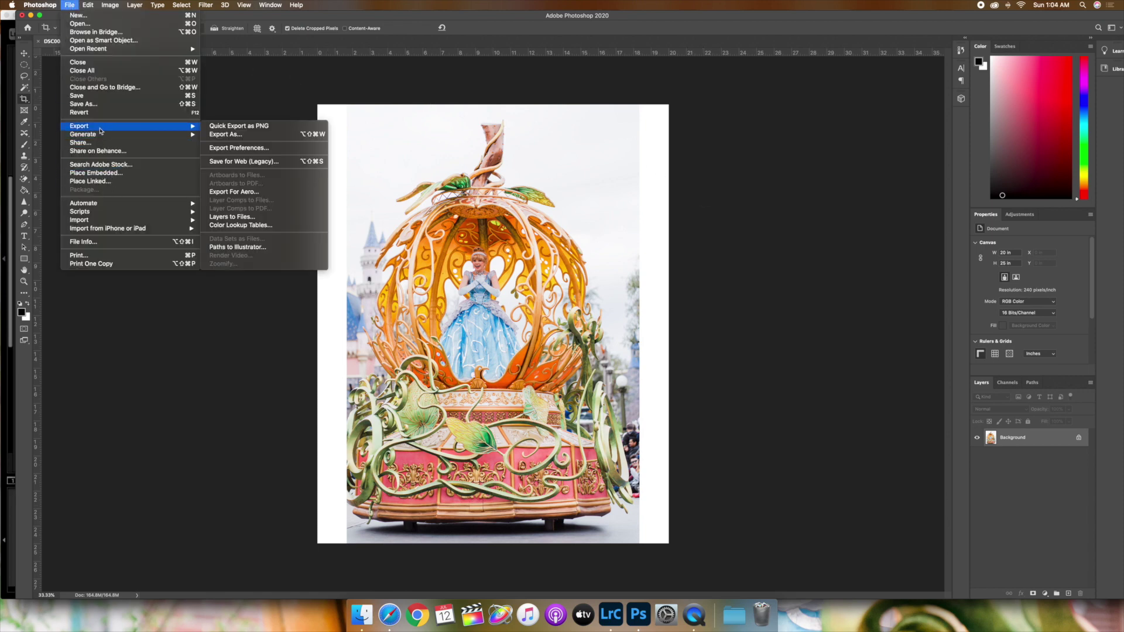
pyautogui.click(256, 164)
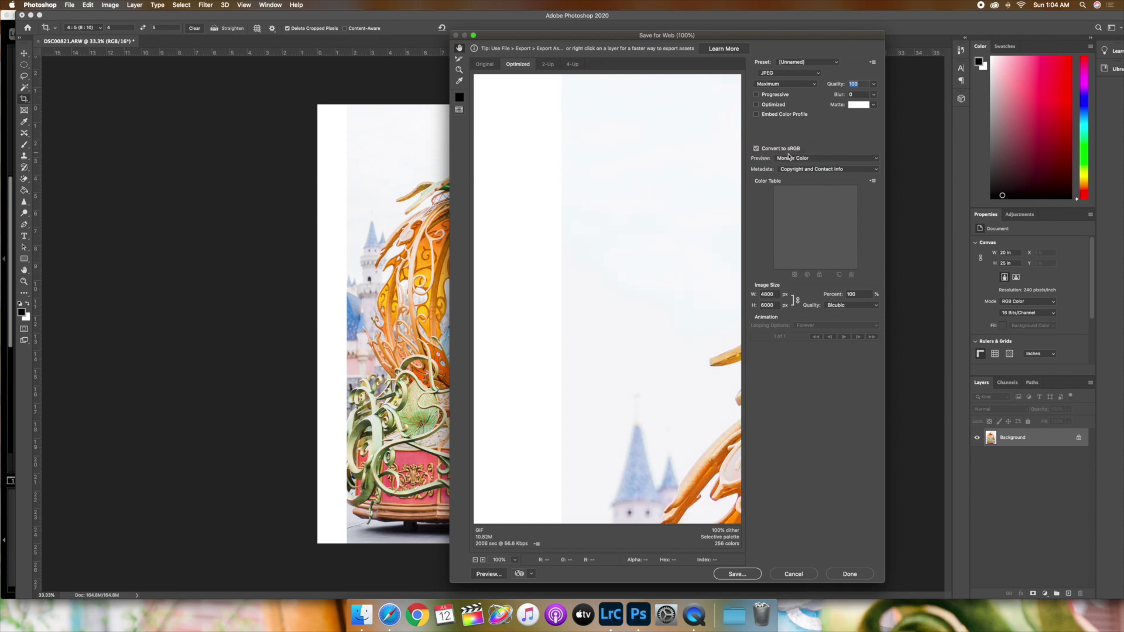
pyautogui.click(731, 576)
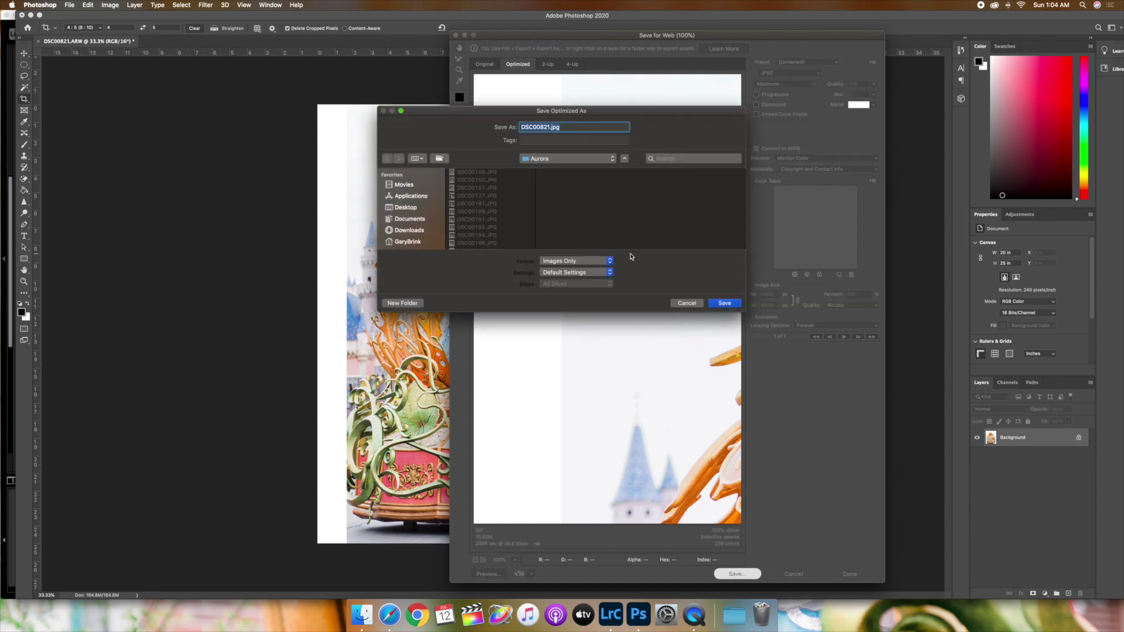
pyautogui.click(724, 304)
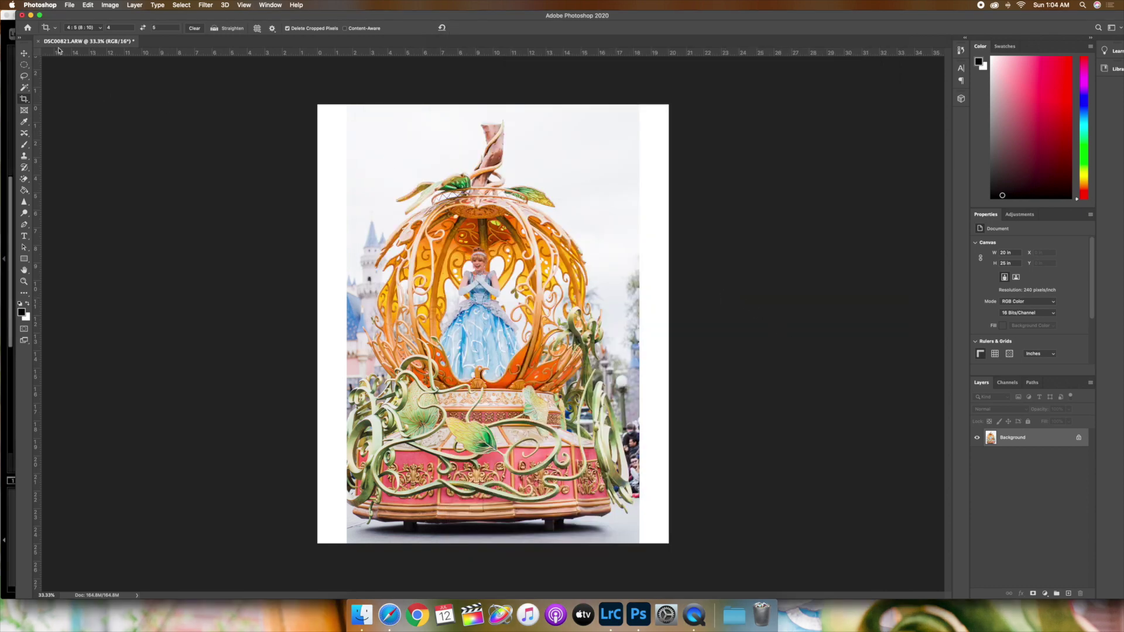
# Step: Close the carriage document without saving its changes and return to Lightroom Classic
pyautogui.click(21, 15)
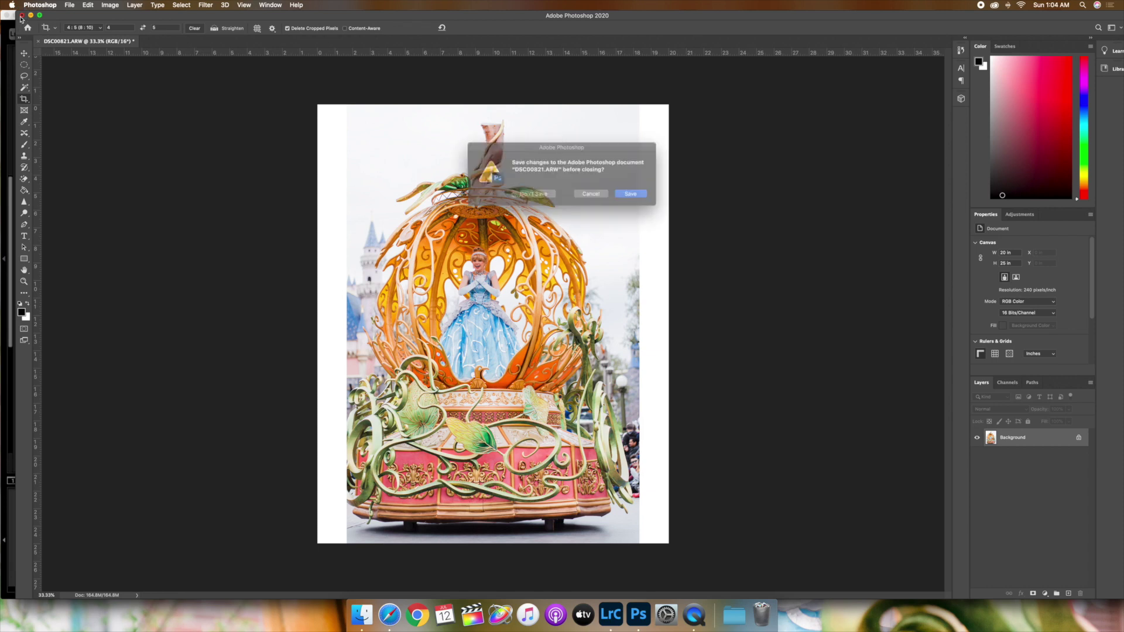
pyautogui.click(583, 197)
pyautogui.click(37, 41)
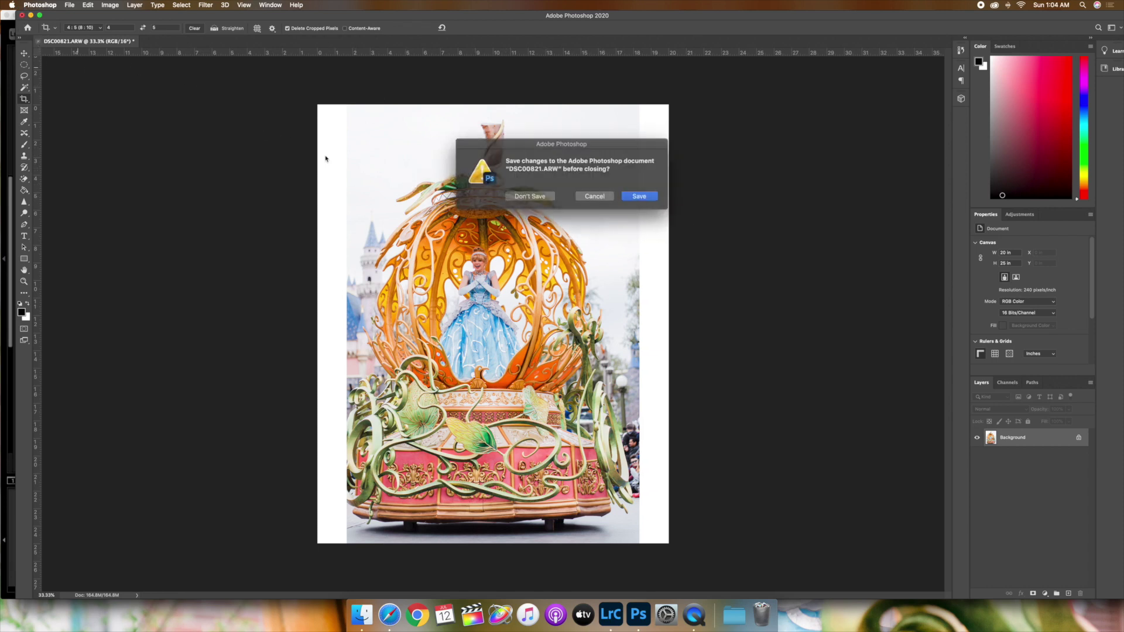
pyautogui.click(521, 197)
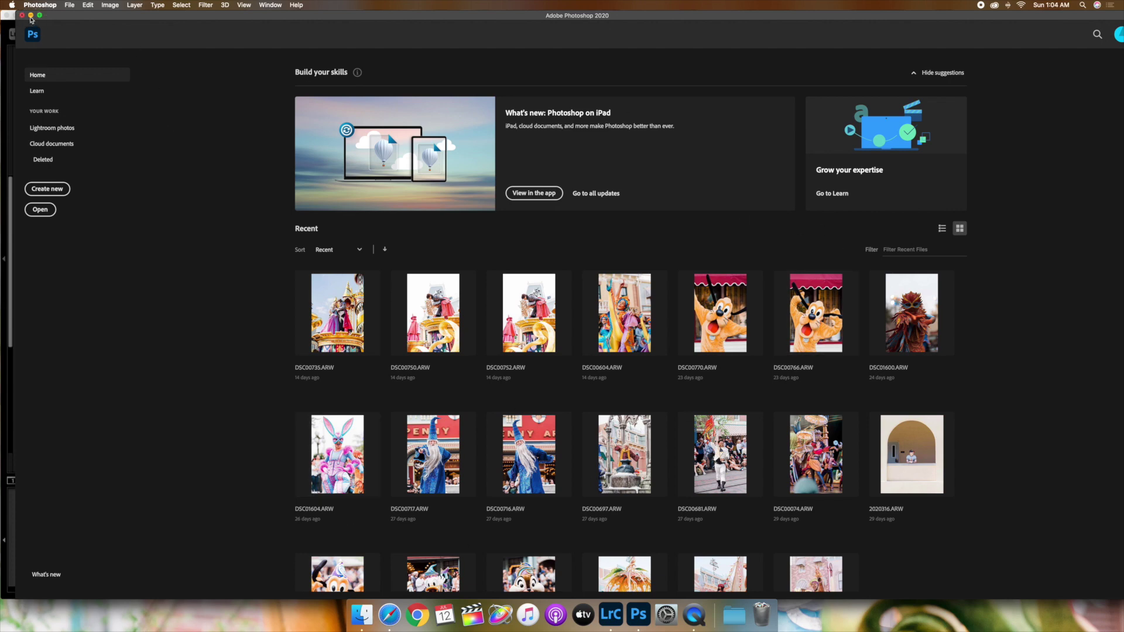
pyautogui.click(30, 15)
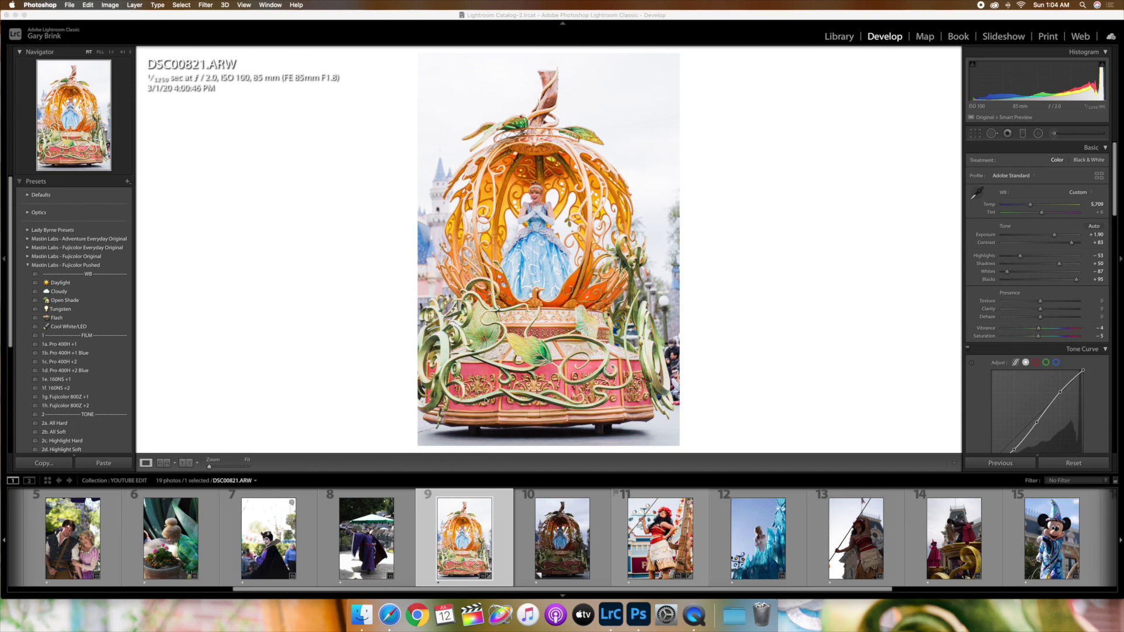
# Step: Apply the Mastin Labs Fujicolor Original presets 1a. Pro 400H Neutral and 3a. Lens Correction On to the unedited carriage copy
pyautogui.press('Right')
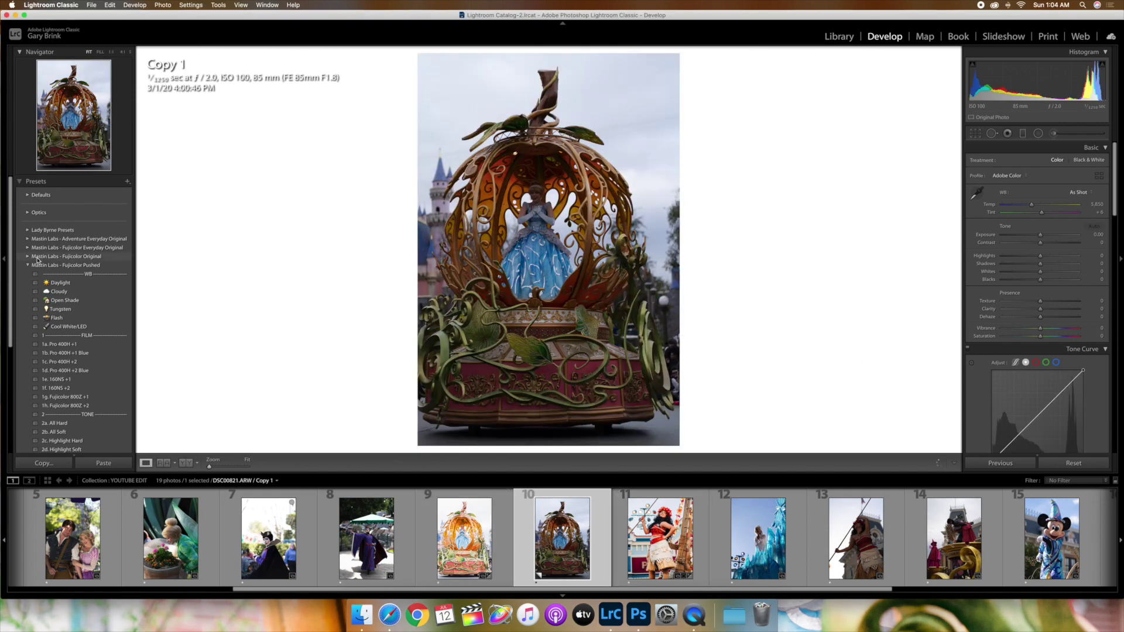
pyautogui.click(28, 256)
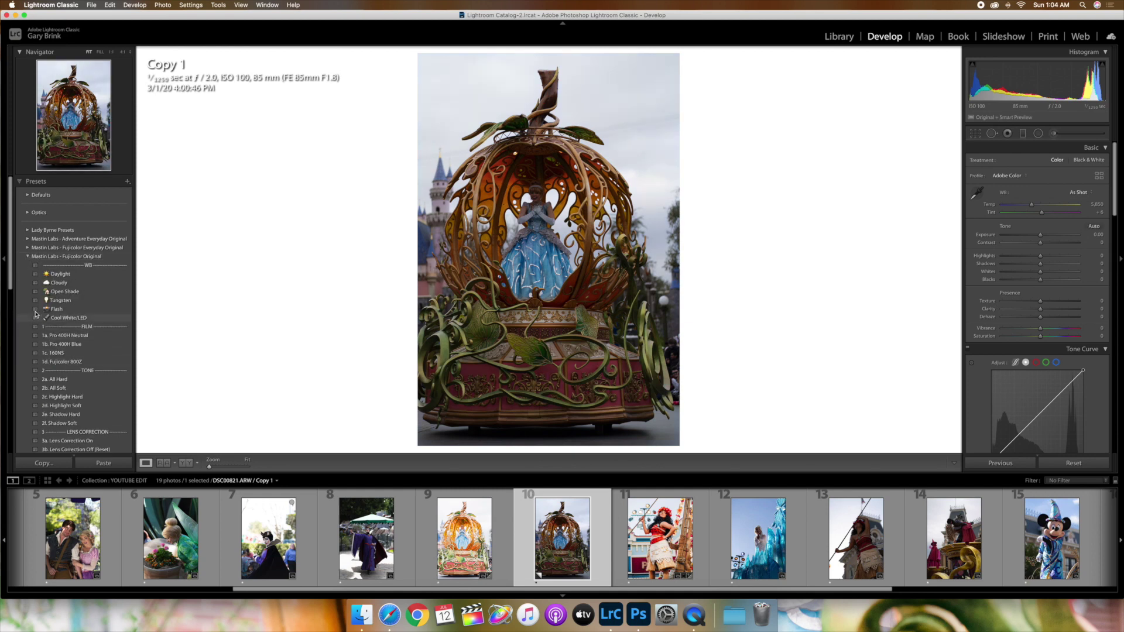
pyautogui.click(62, 337)
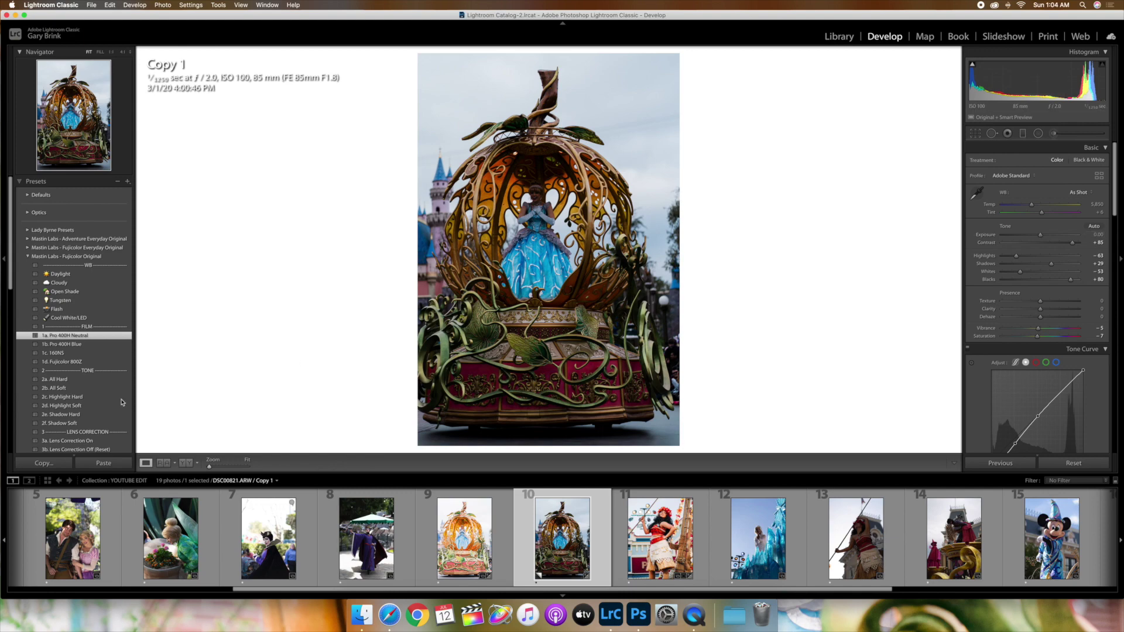
pyautogui.click(108, 443)
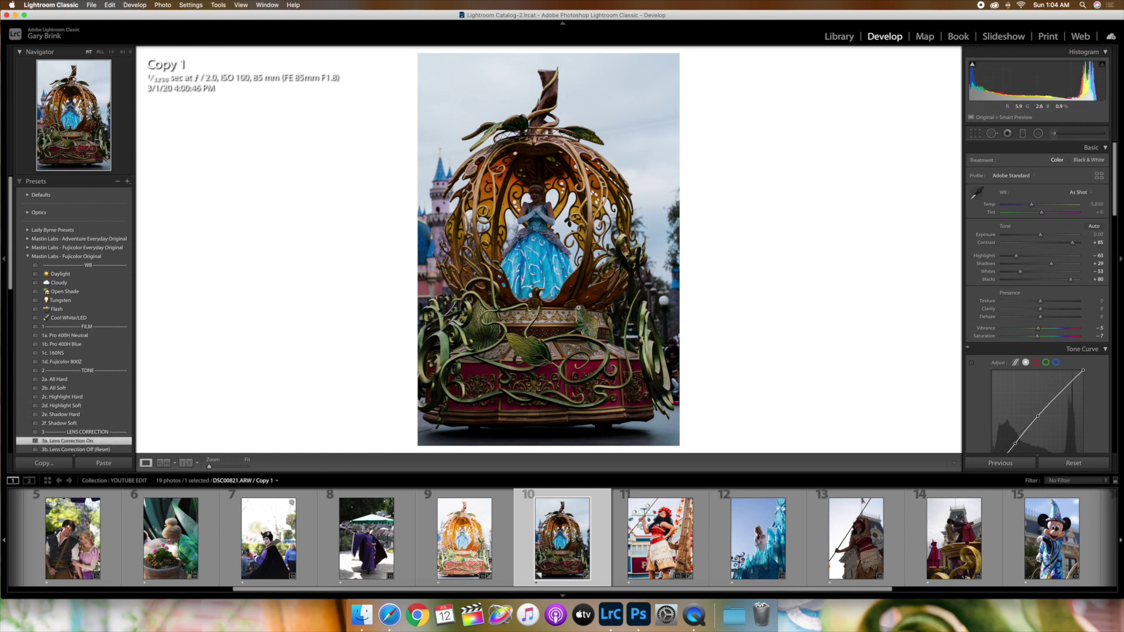
# Step: Raise the copy's exposure to +1.90 and apply the 2b. All Soft tone preset, checking it against the first carriage edit
pyautogui.moveTo(1040, 234); pyautogui.dragTo(1055, 238)
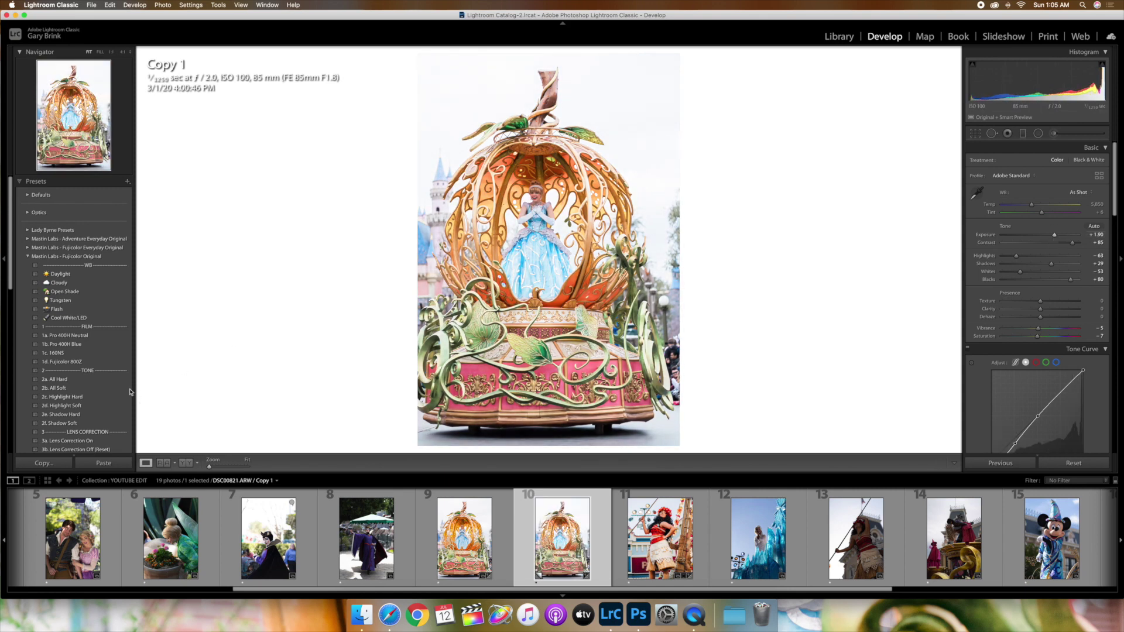
pyautogui.click(99, 388)
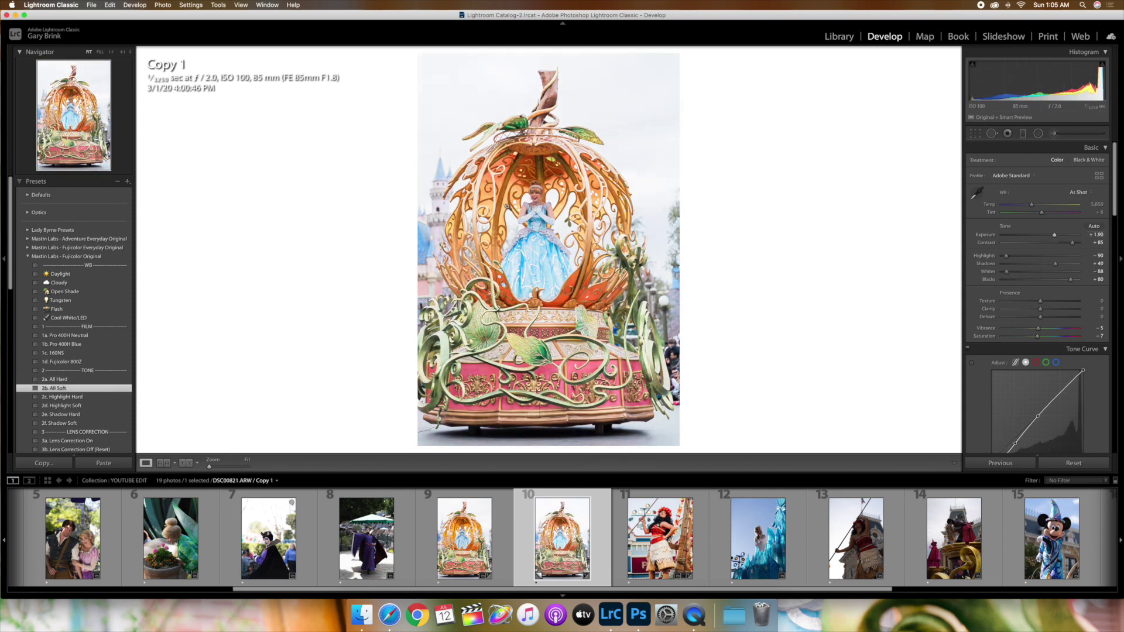
pyautogui.press('Left')
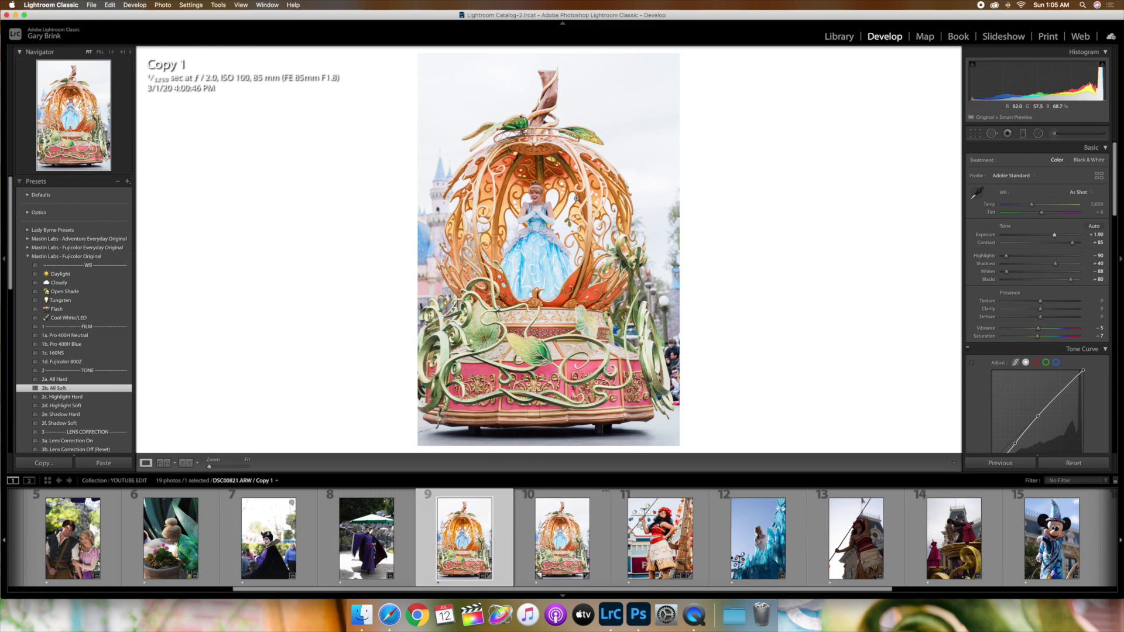
pyautogui.press('Right')
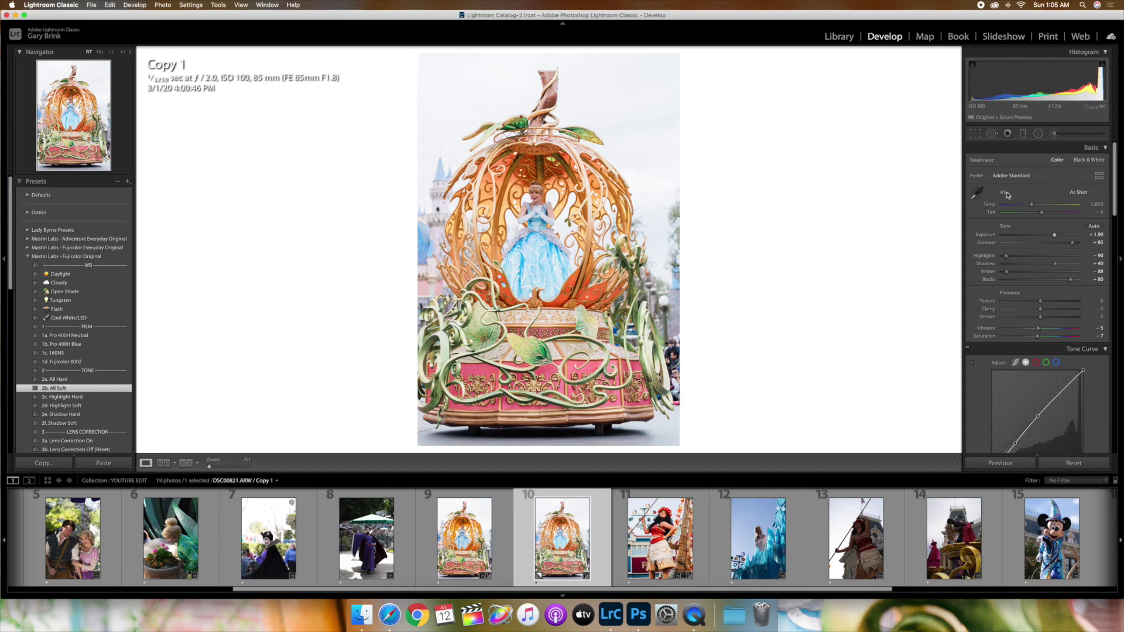
# Step: Examine the princess's face up close while switching Remove Chromatic Aberration off and on in the lens profile corrections
pyautogui.click(534, 202)
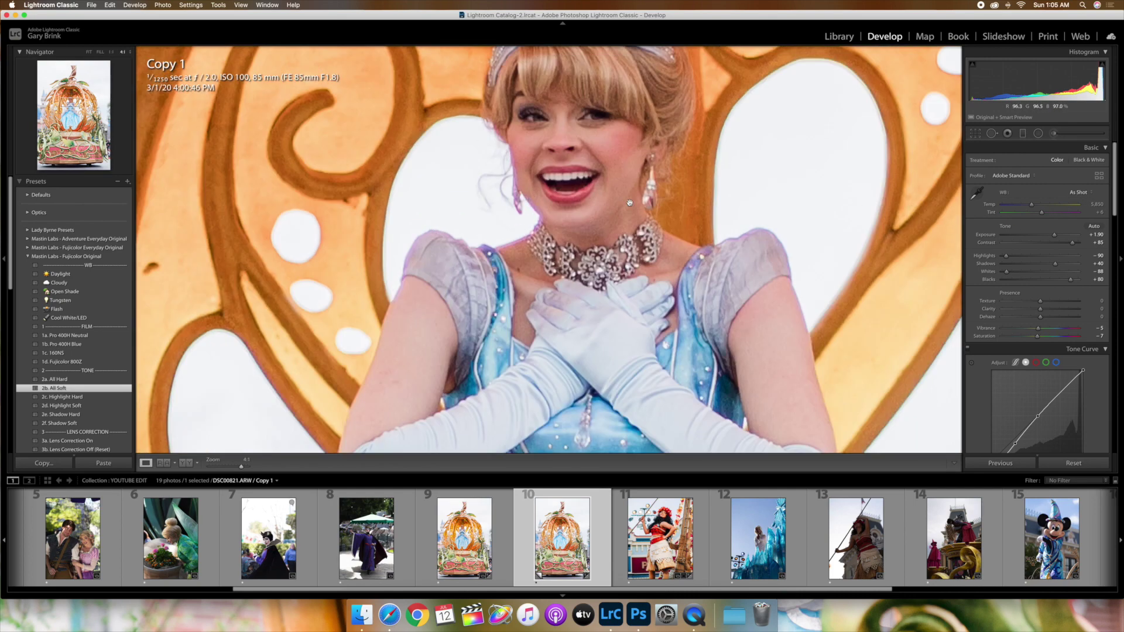
pyautogui.scroll(-5, 991, 309)
pyautogui.scroll(-8, 991, 310)
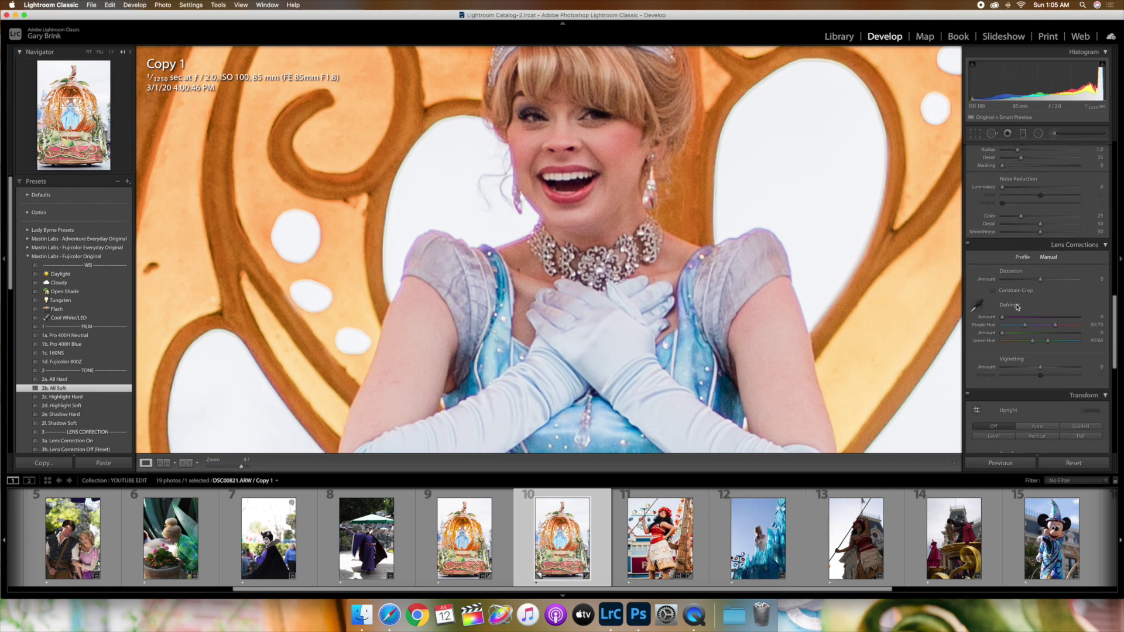
pyautogui.click(1021, 259)
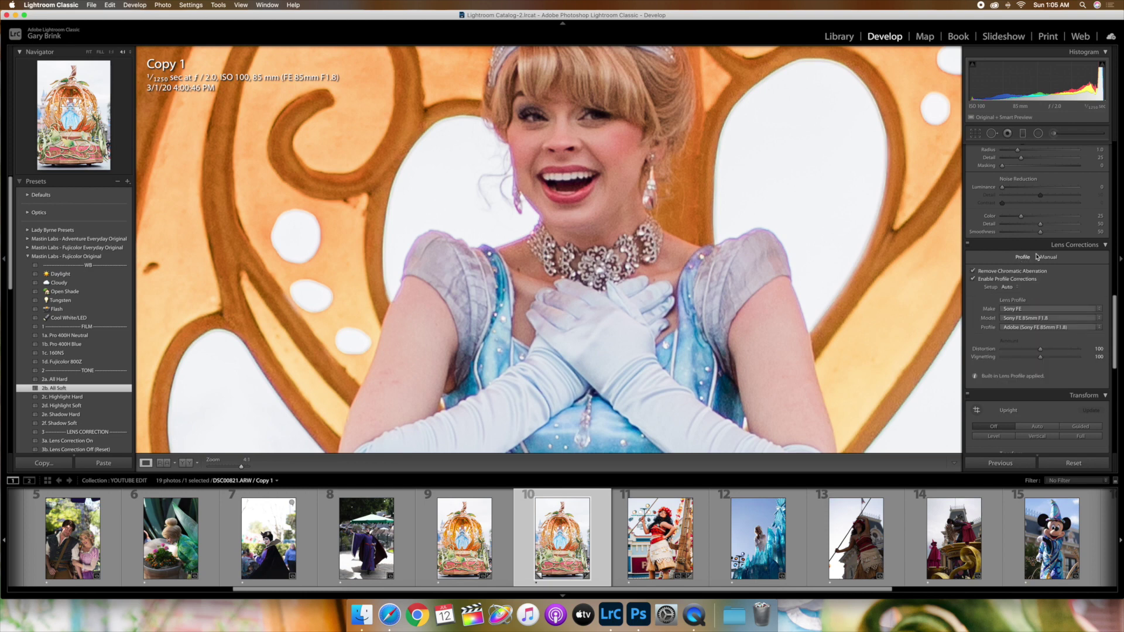
pyautogui.click(973, 272)
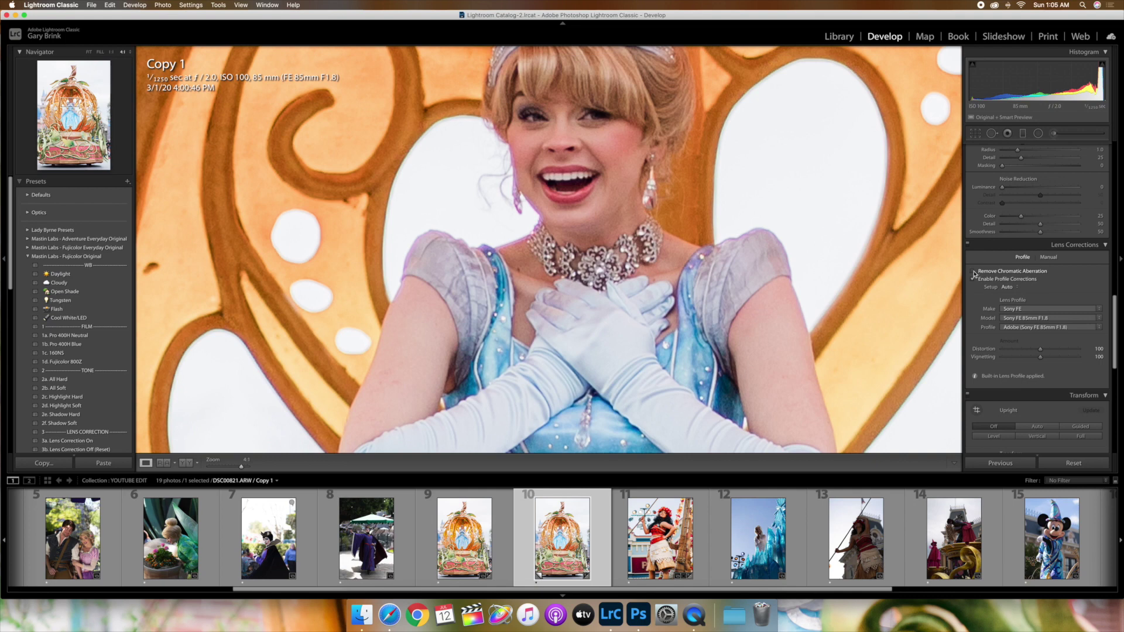
pyautogui.click(974, 272)
# Step: Set the purple defringe amount to 10 in the manual lens corrections, judging the fringing around the princess up close
pyautogui.click(1054, 261)
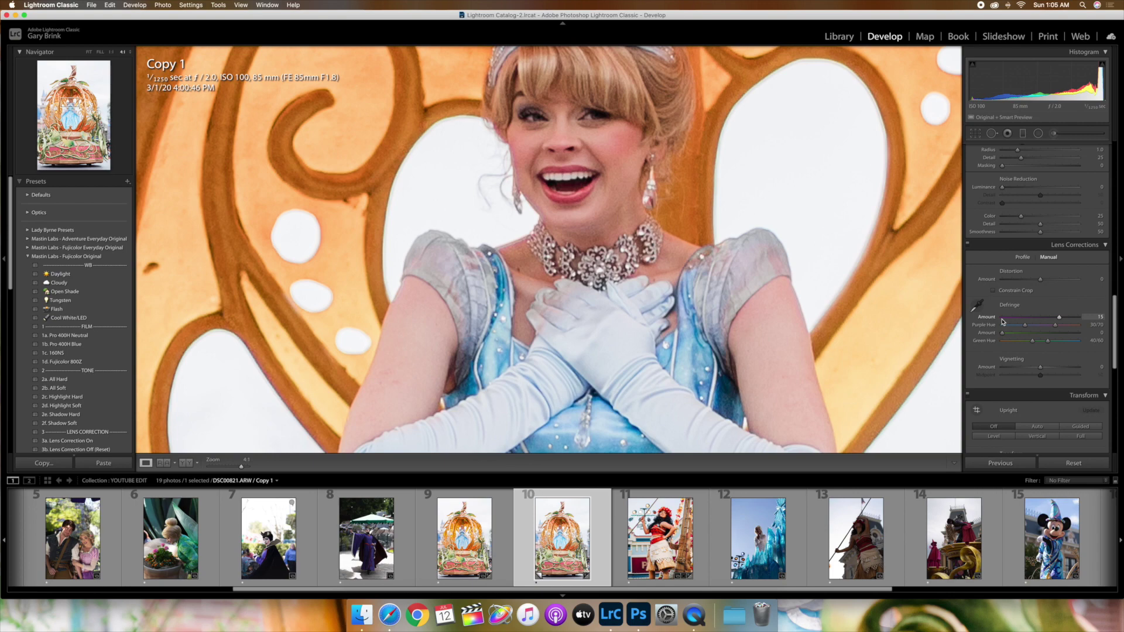
pyautogui.click(646, 161)
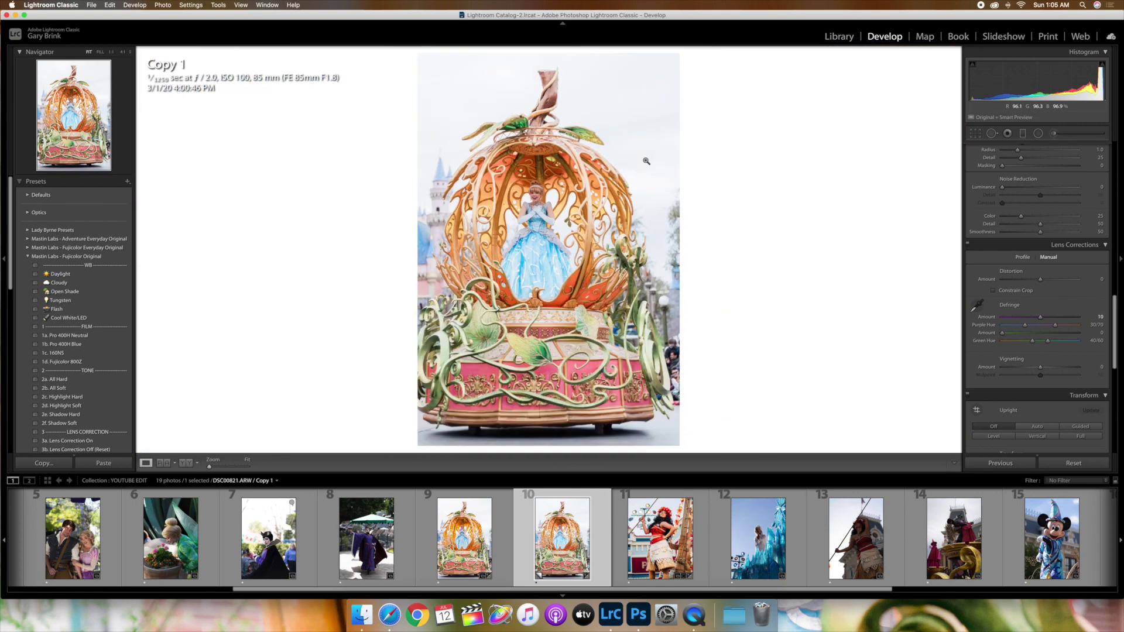
pyautogui.click(537, 190)
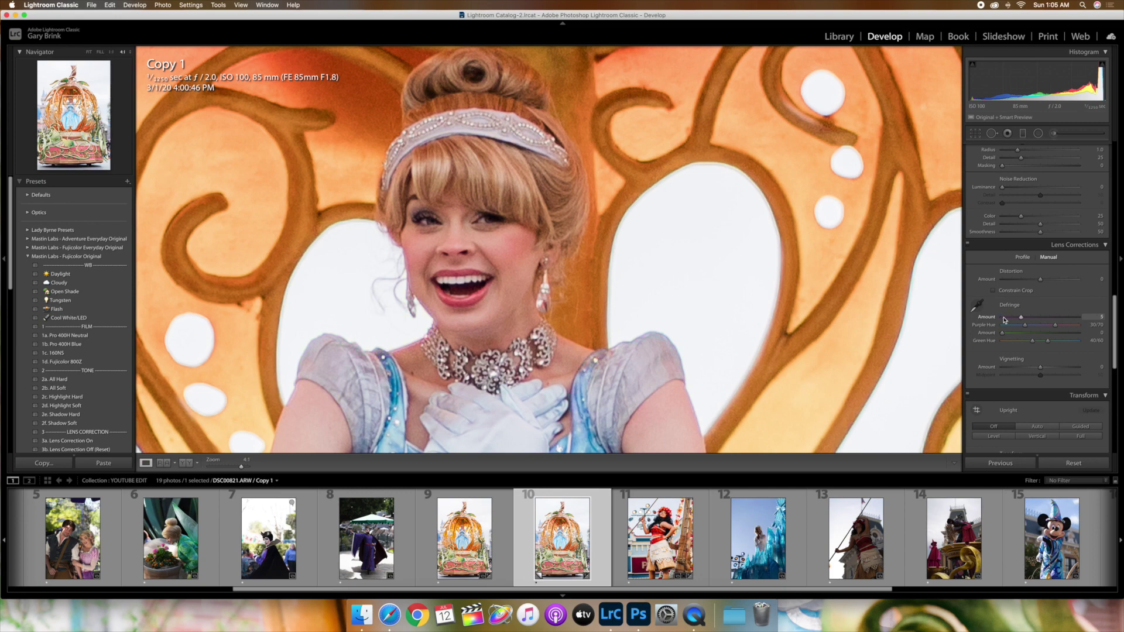
pyautogui.click(840, 292)
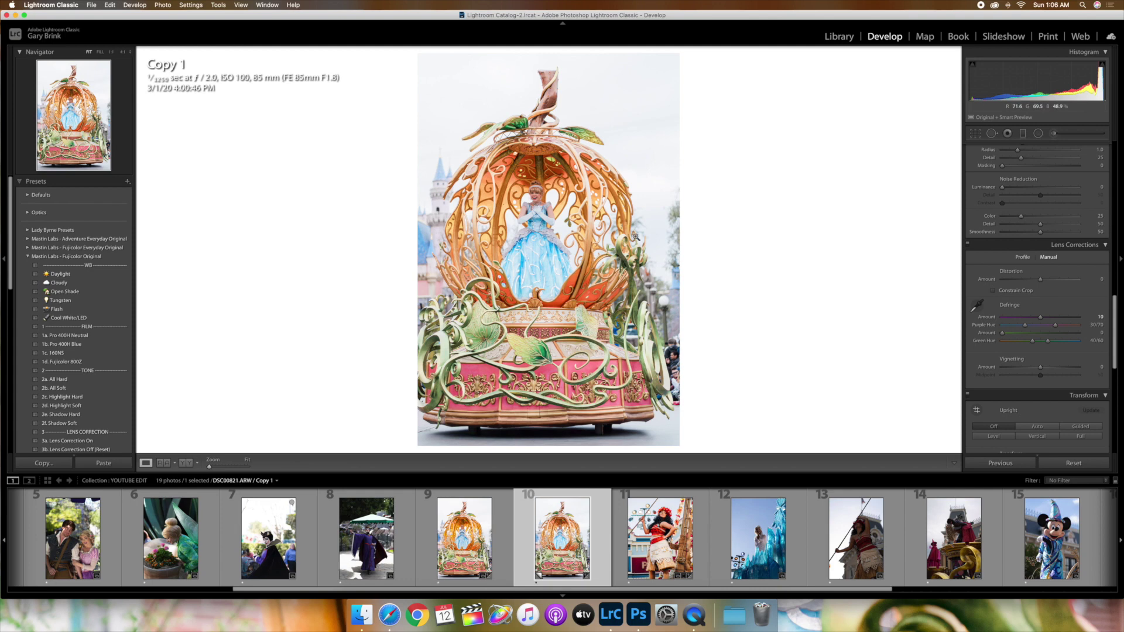
# Step: Warm the copy's white balance temperature to 6,591 and crop it to 4 x 5 / 8 x 10 around the carriage
pyautogui.scroll(10, 1042, 226)
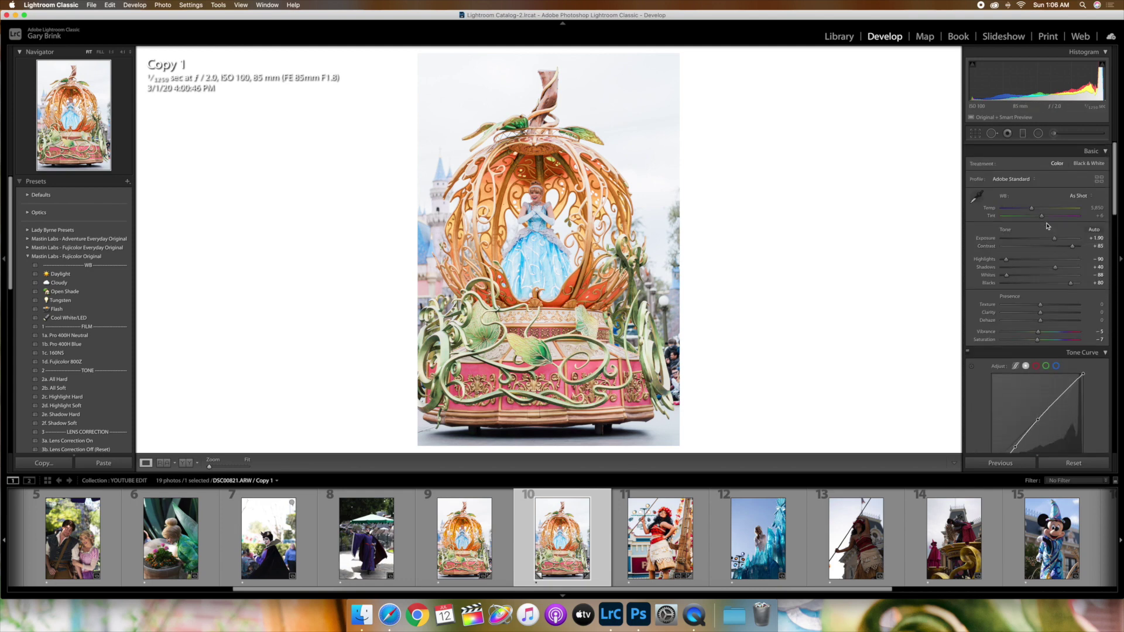
pyautogui.moveTo(1031, 205); pyautogui.dragTo(1037, 208)
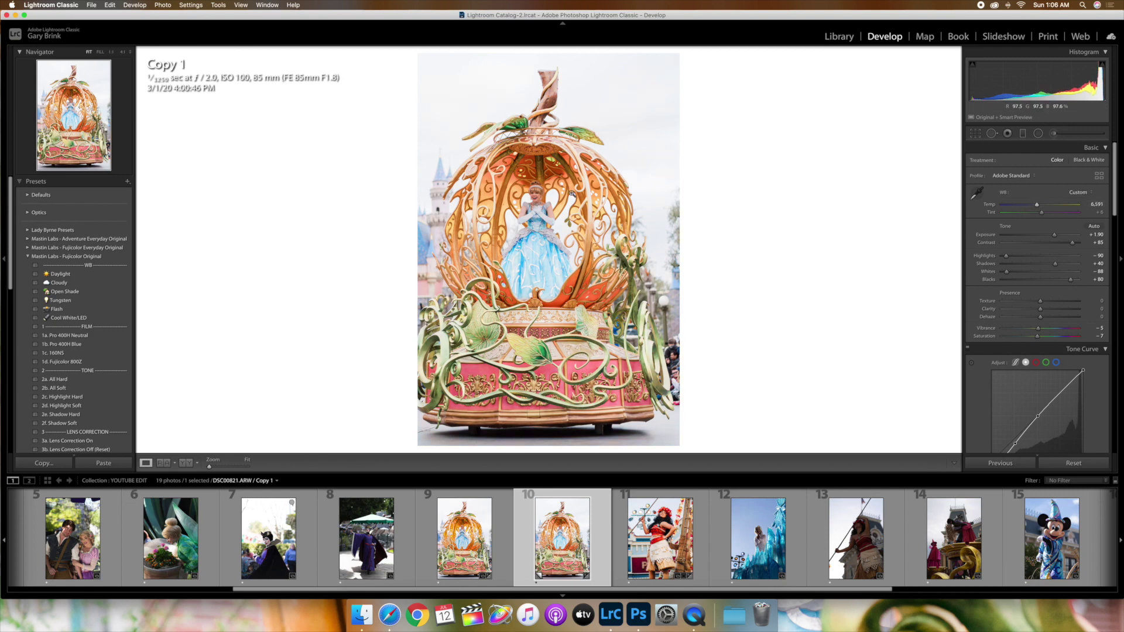
pyautogui.press('r')
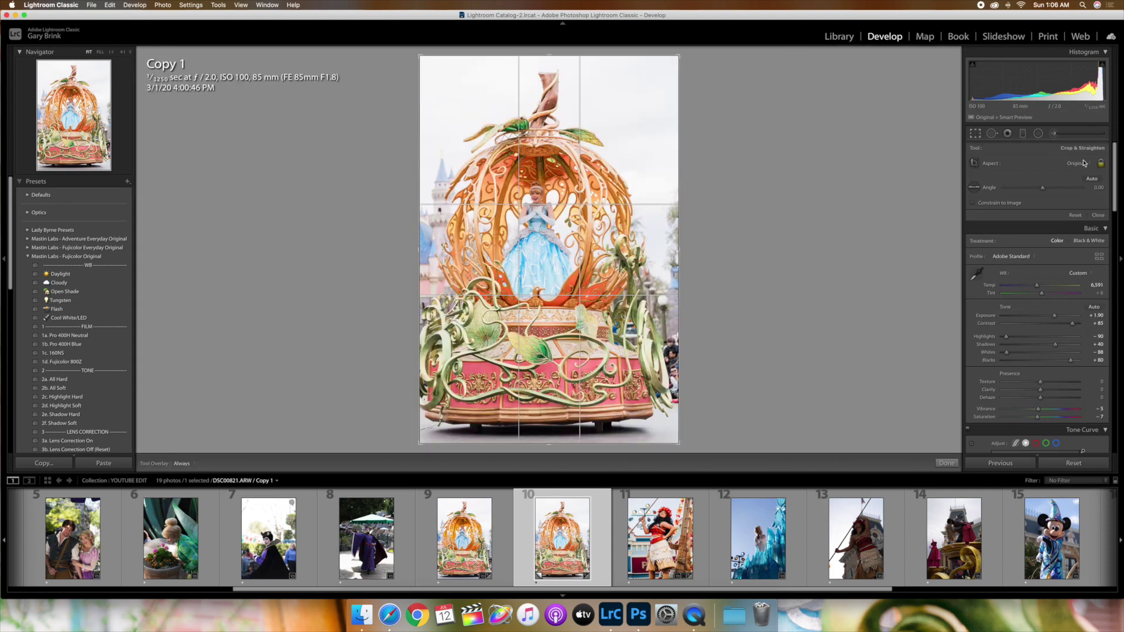
pyautogui.click(1084, 164)
pyautogui.click(1068, 183)
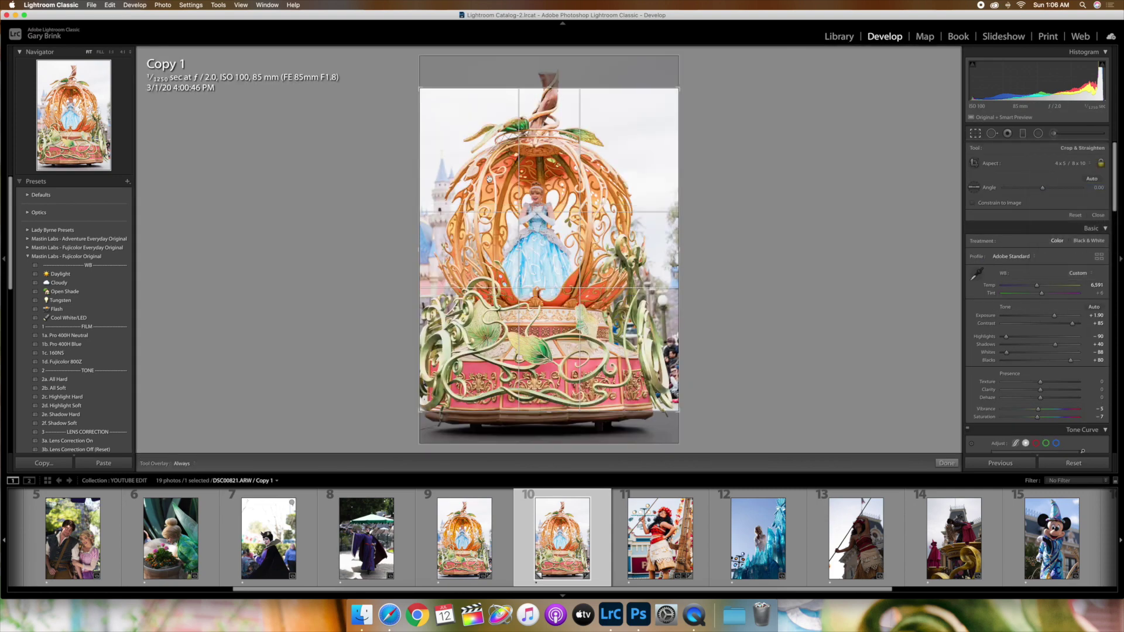
pyautogui.press('Return')
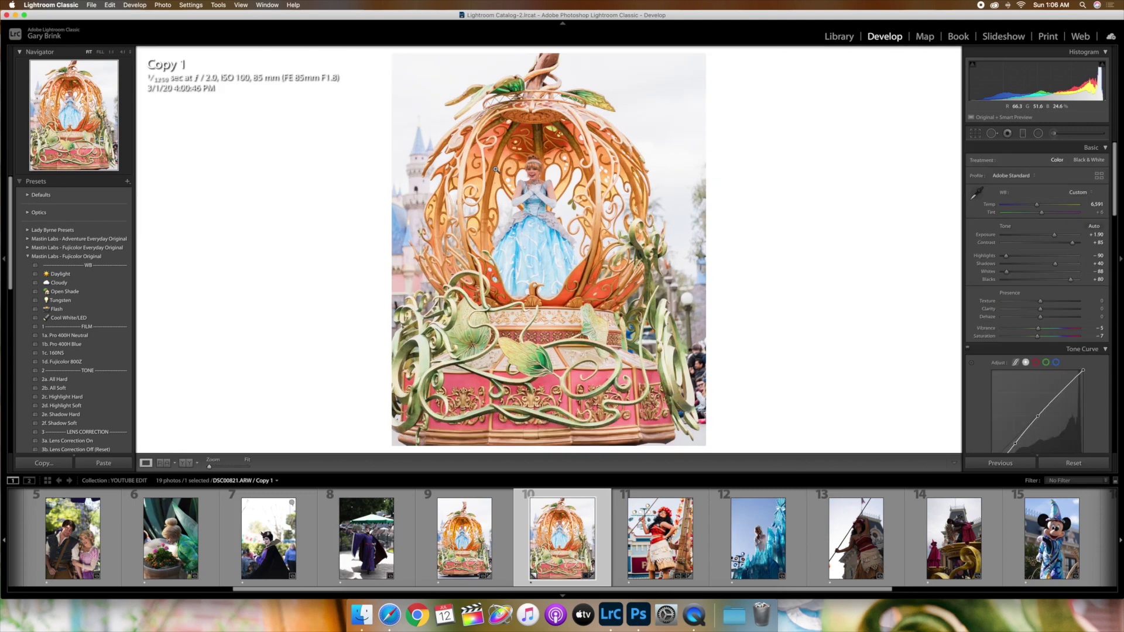
# Step: Compare the original DSC00821 edit with Copy 1 side by side, examining the colours of the princess and her dress up close
pyautogui.press('Left')
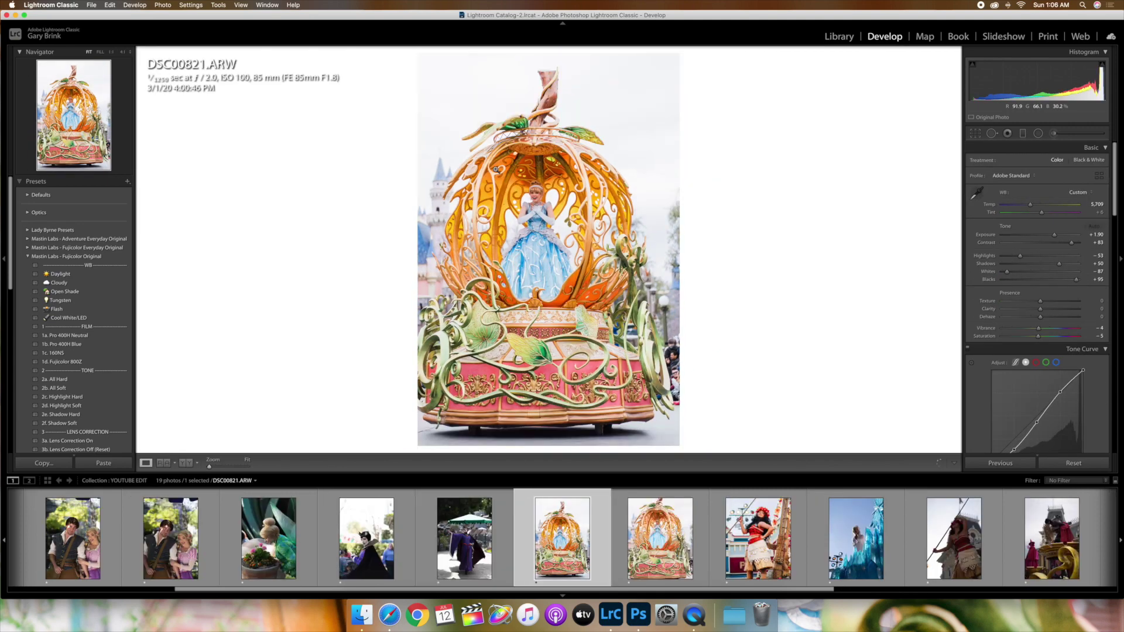
pyautogui.keyDown('super'); pyautogui.click(615, 534); pyautogui.keyUp('super')
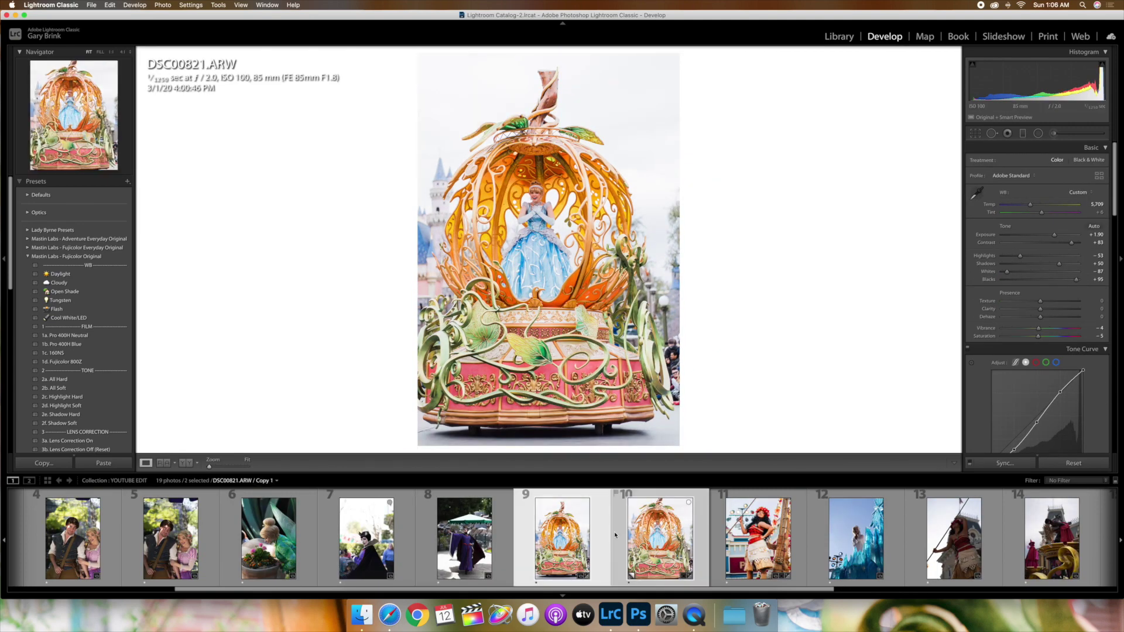
pyautogui.press('c')
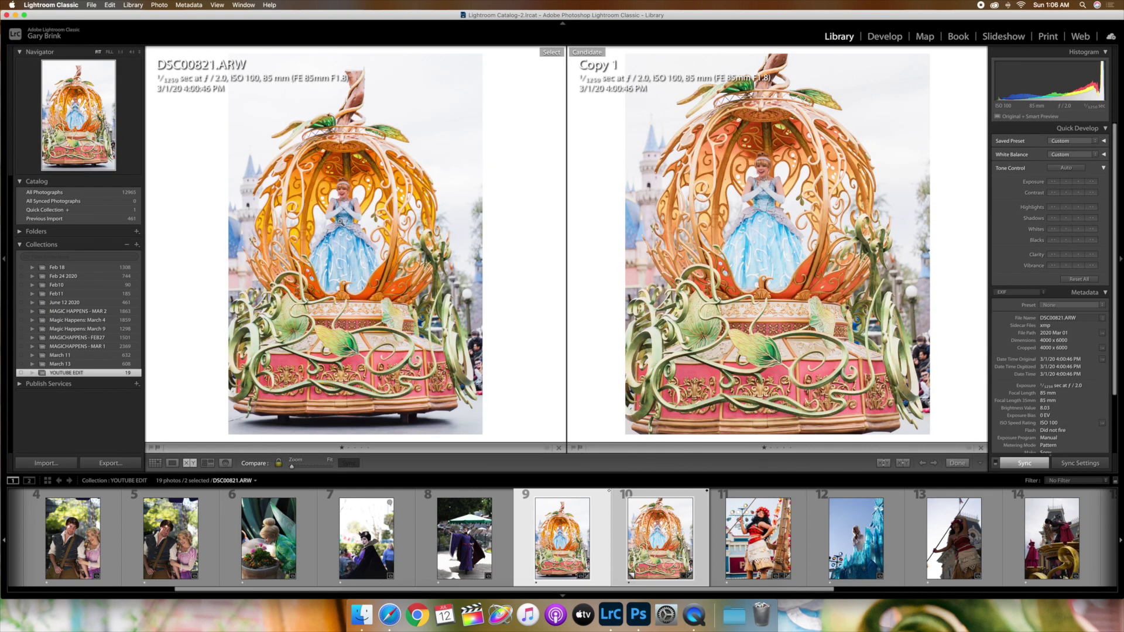
pyautogui.click(335, 186)
pyautogui.click(344, 170)
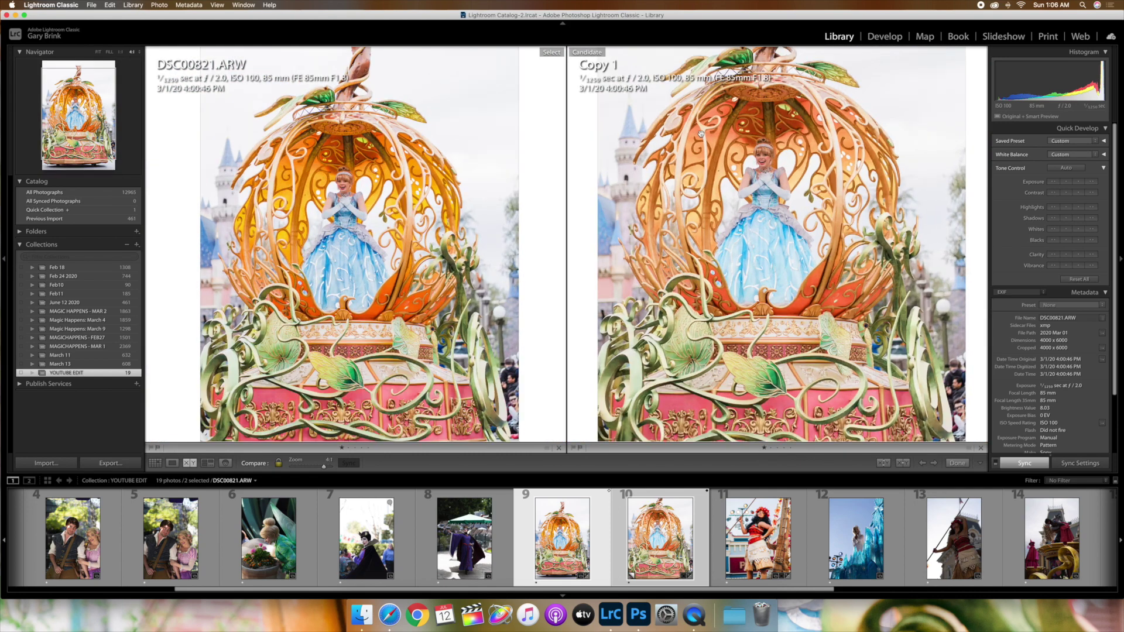
pyautogui.click(350, 185)
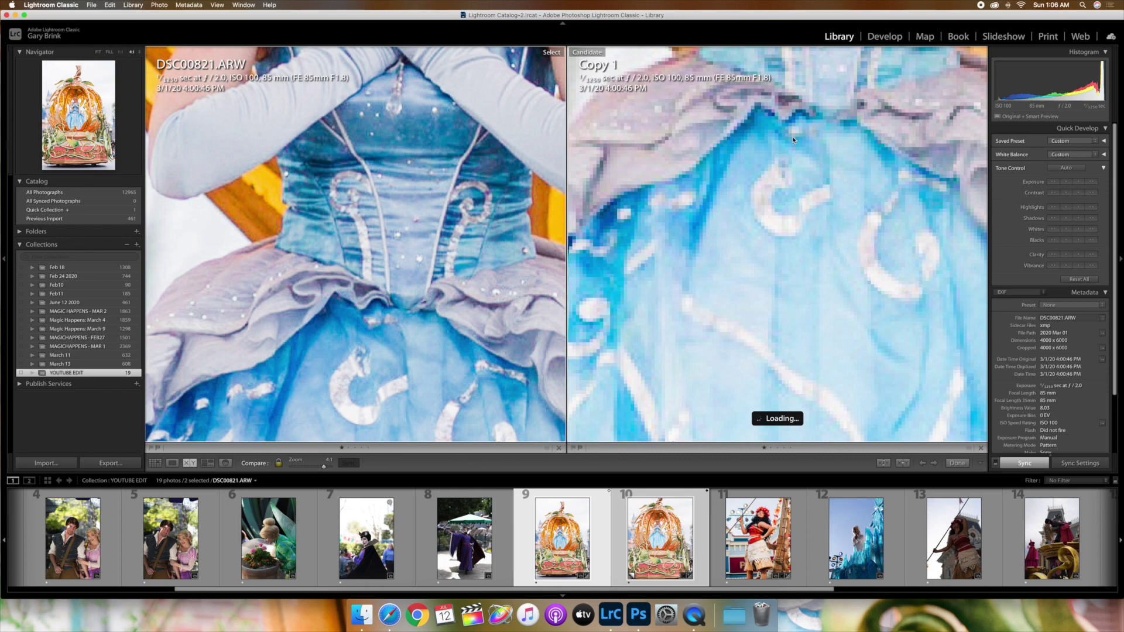
# Step: Finish the close-up comparison of the carriage edits and reset all develop settings on Copy 1
pyautogui.click(764, 139)
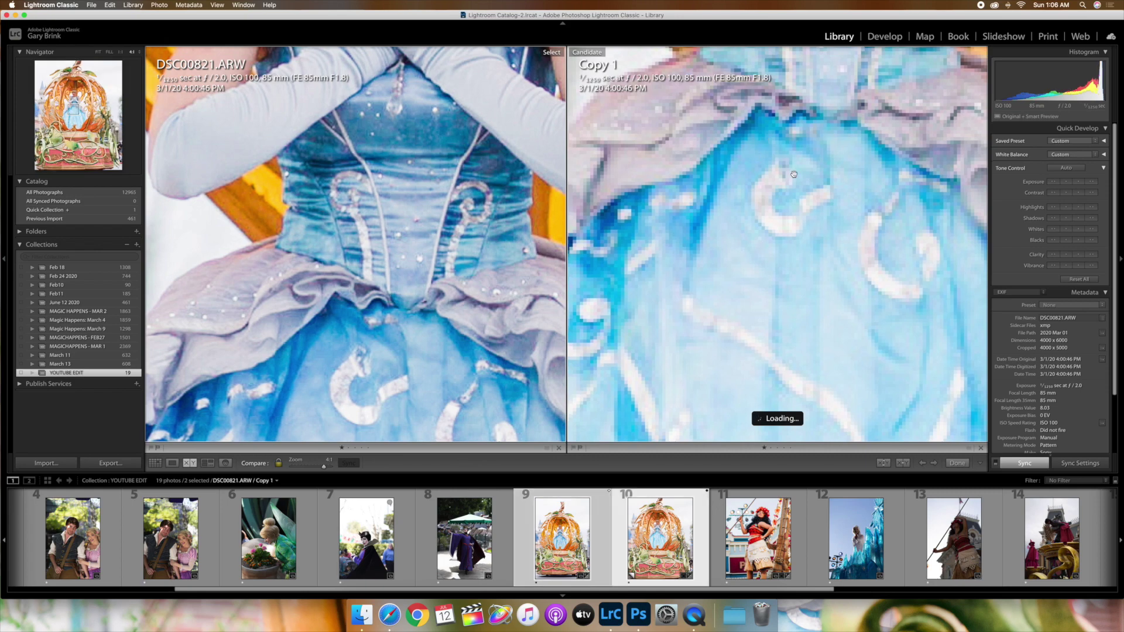
pyautogui.click(691, 181)
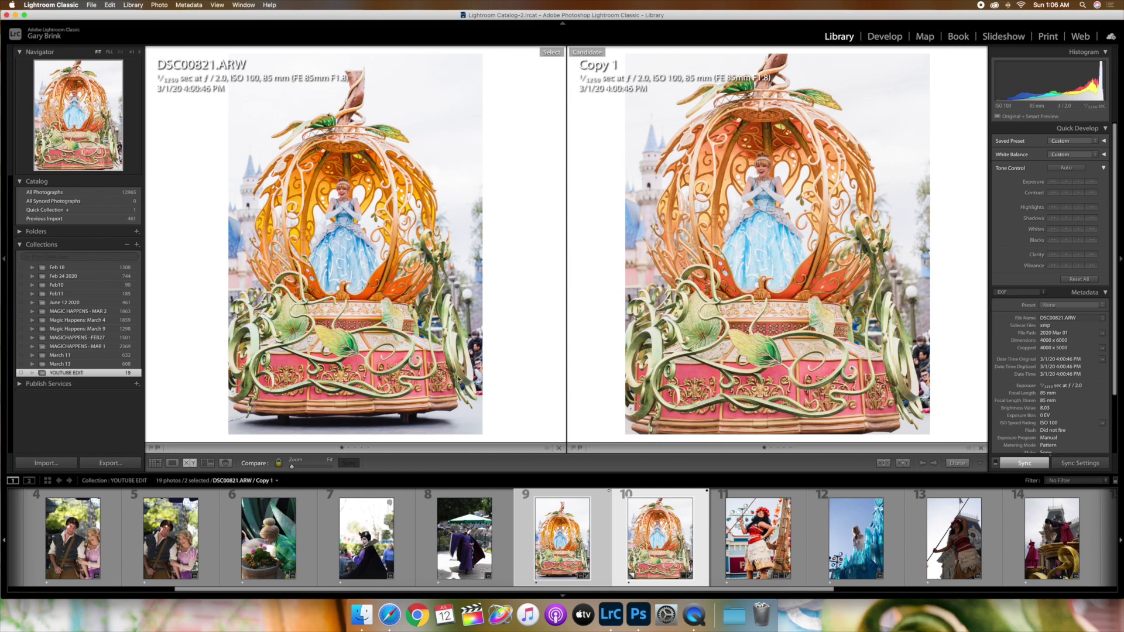
pyautogui.click(885, 37)
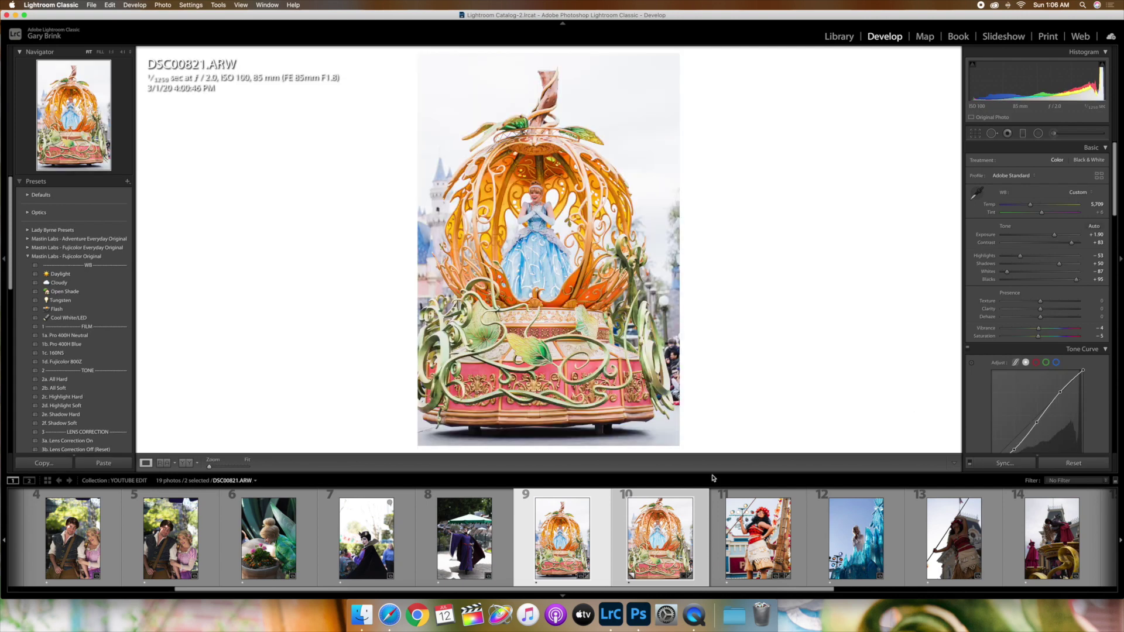
pyautogui.click(660, 535)
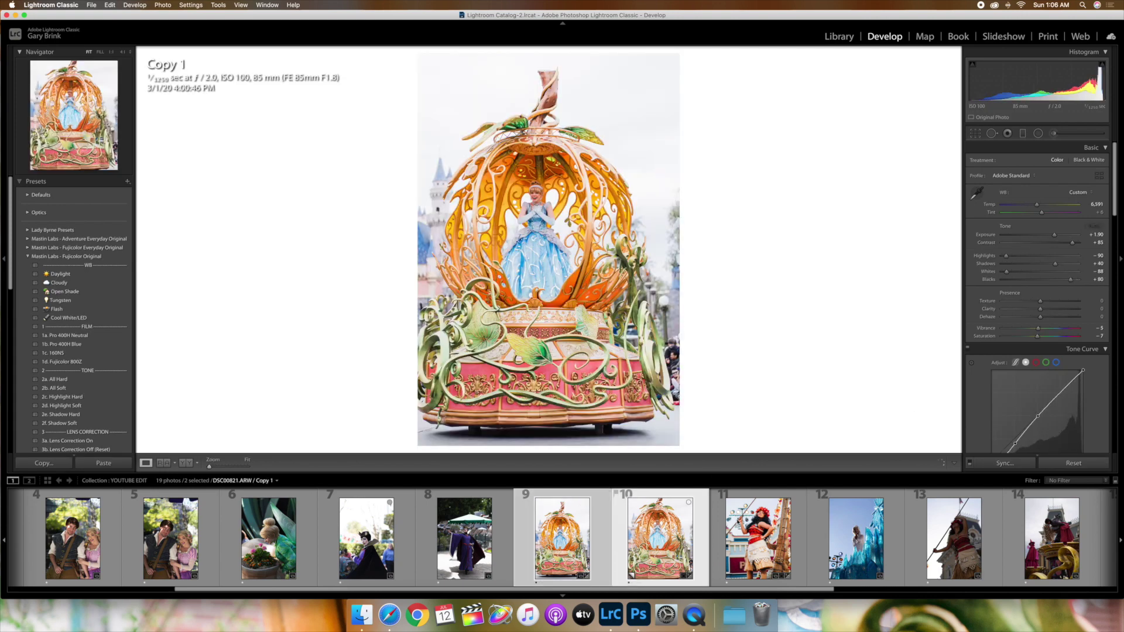
pyautogui.keyDown('super'); pyautogui.click(670, 541); pyautogui.keyUp('super')
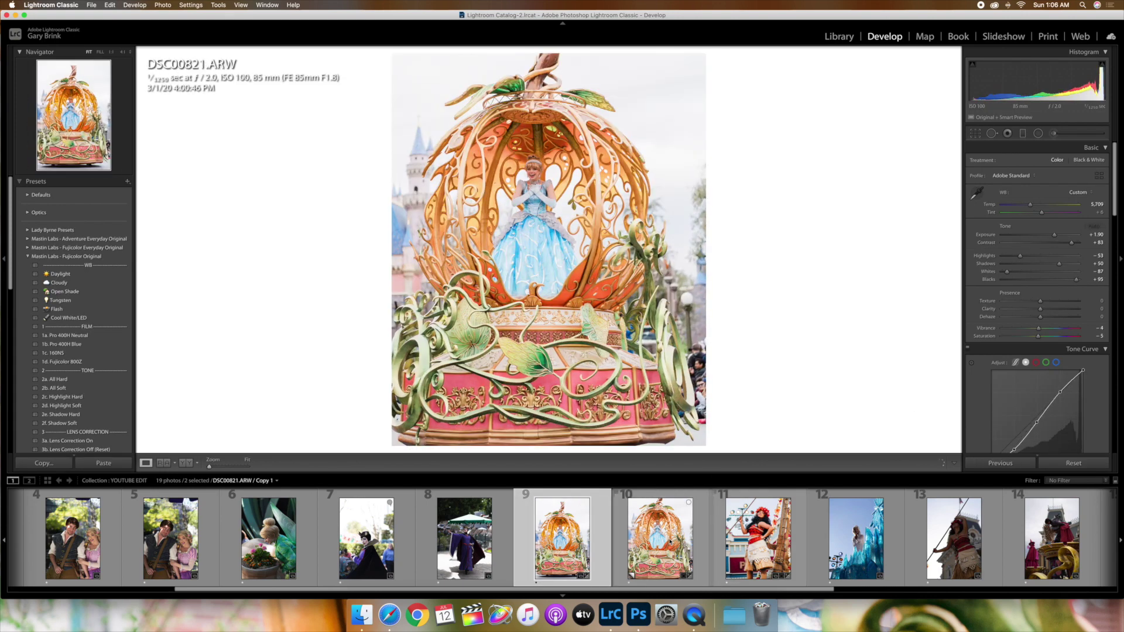
pyautogui.click(671, 541)
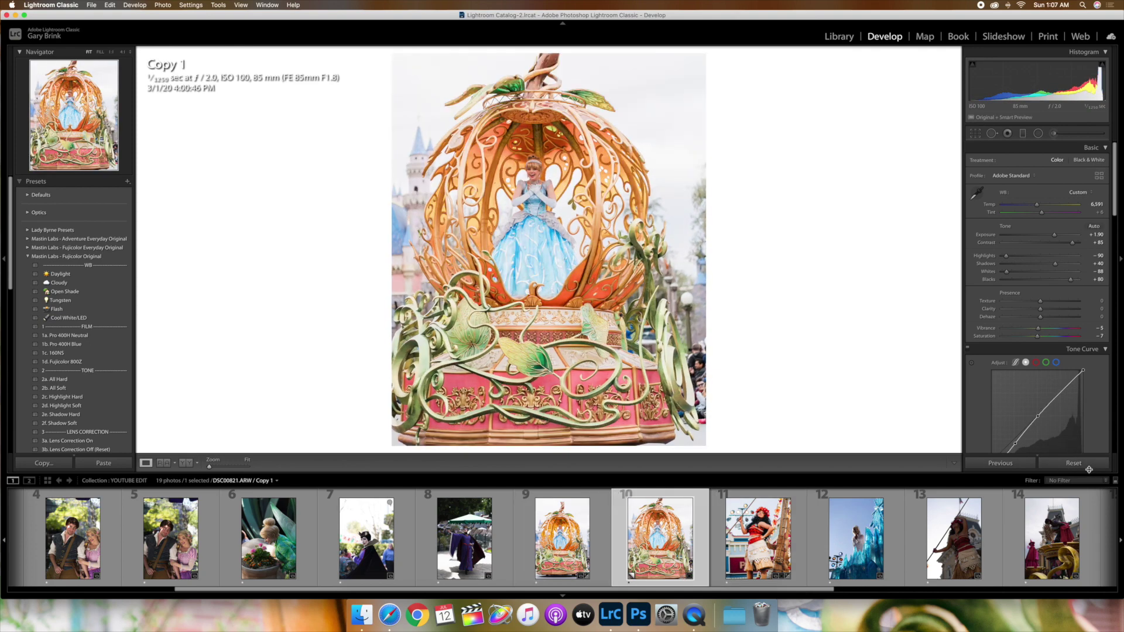
pyautogui.click(1087, 466)
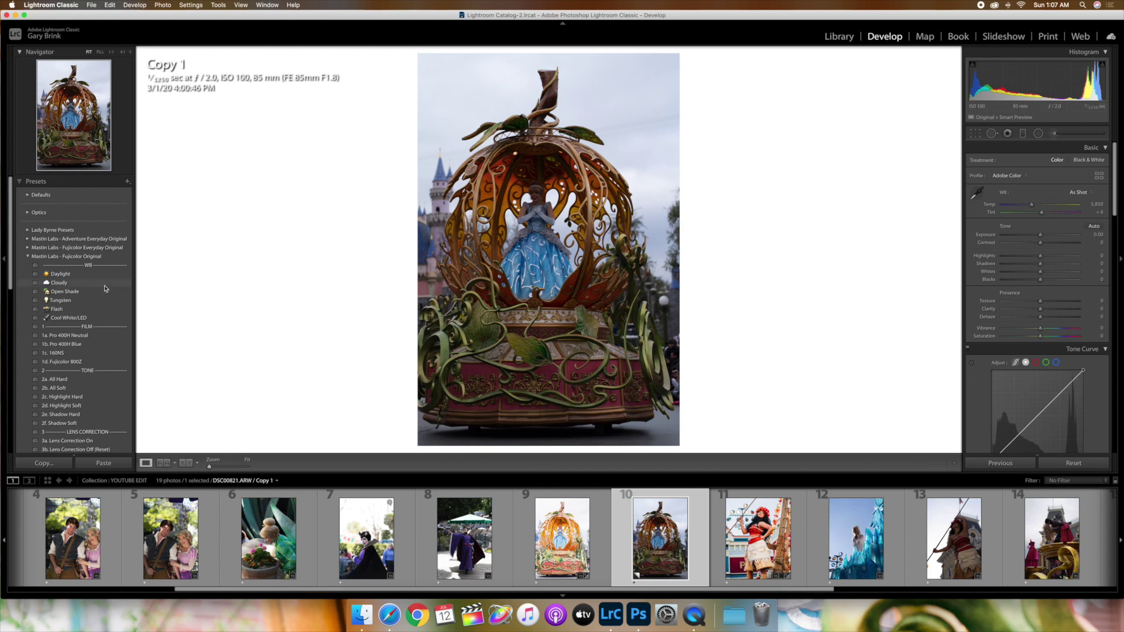
# Step: Apply 3a. Lens Correction On and the Mastin Labs Adventure Everyday Original film preset 1a. Ektar 100 to Copy 1
pyautogui.click(90, 441)
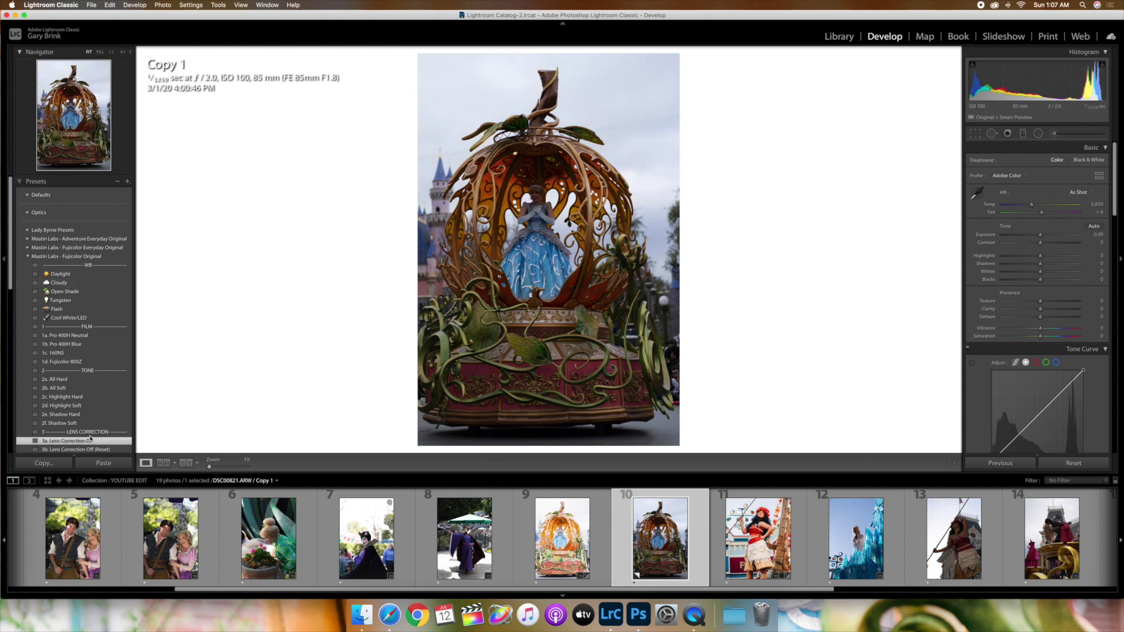
pyautogui.click(26, 258)
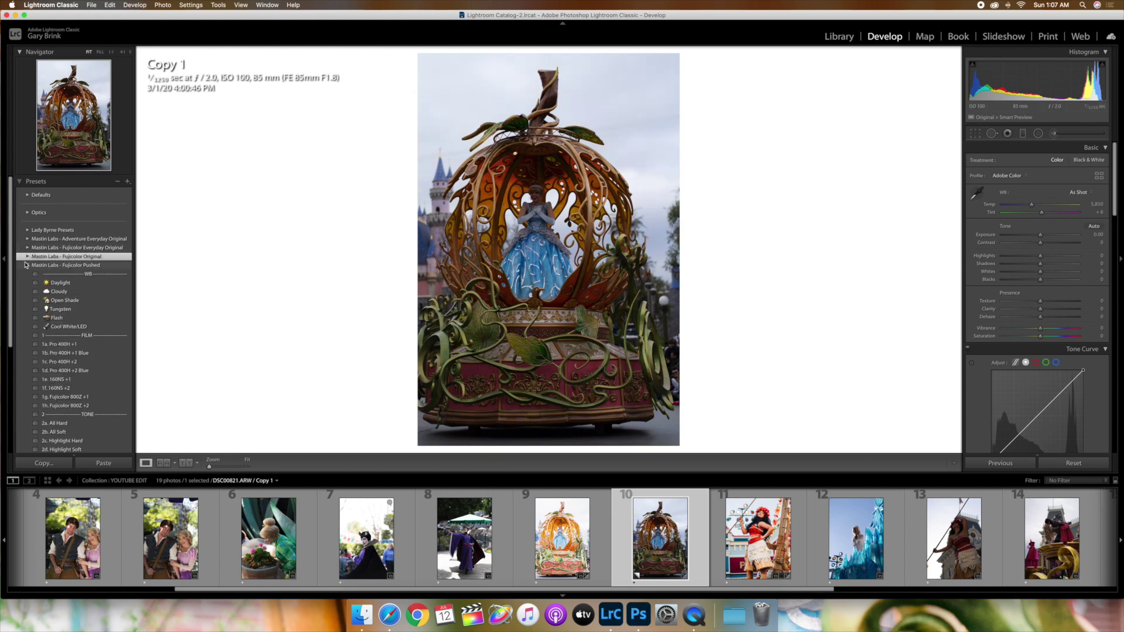
pyautogui.click(26, 266)
pyautogui.click(27, 265)
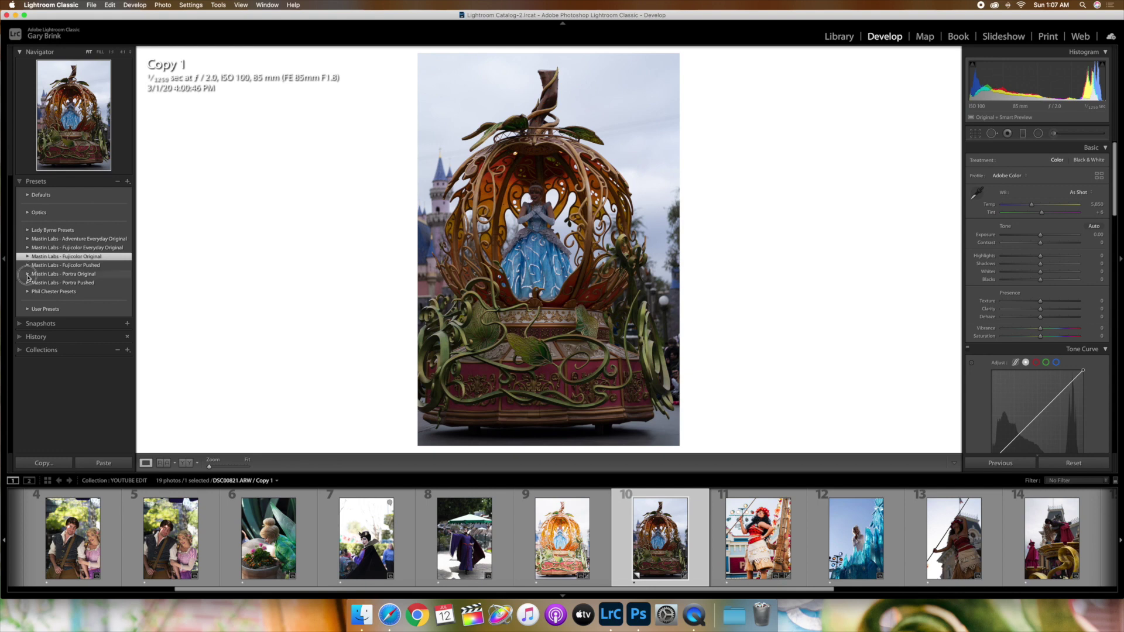
pyautogui.click(27, 275)
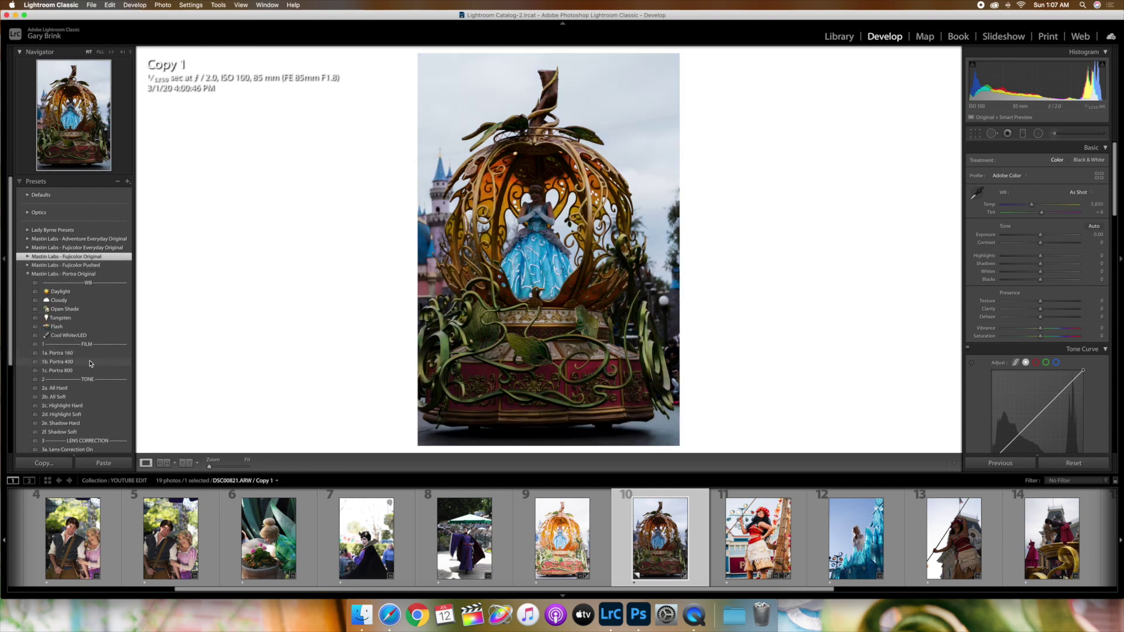
pyautogui.click(28, 274)
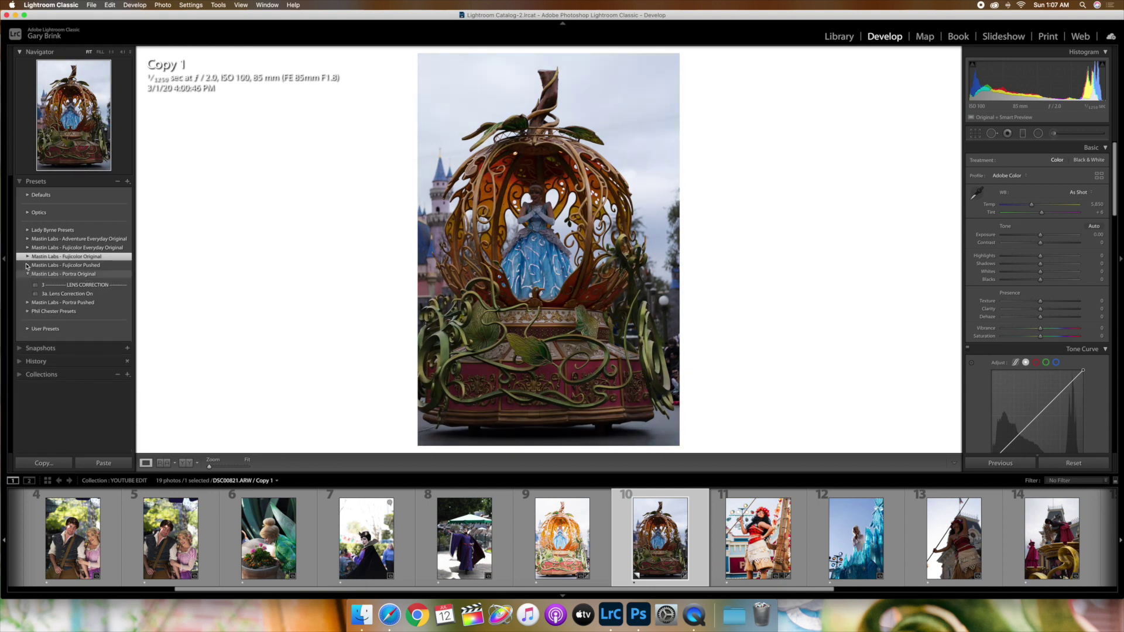
pyautogui.click(27, 239)
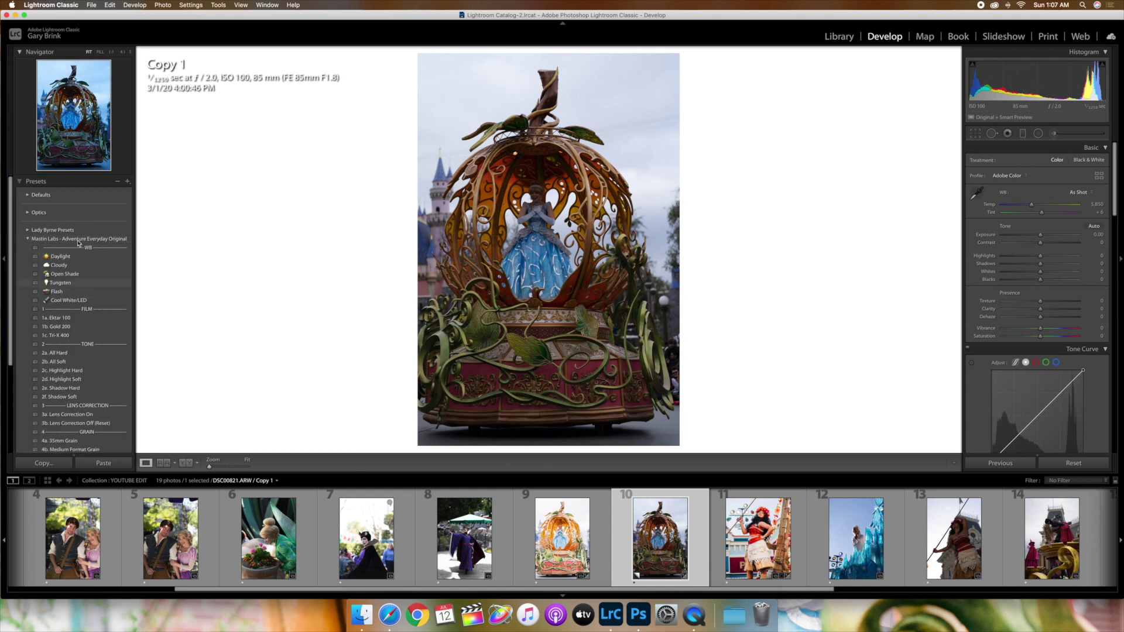
pyautogui.click(82, 319)
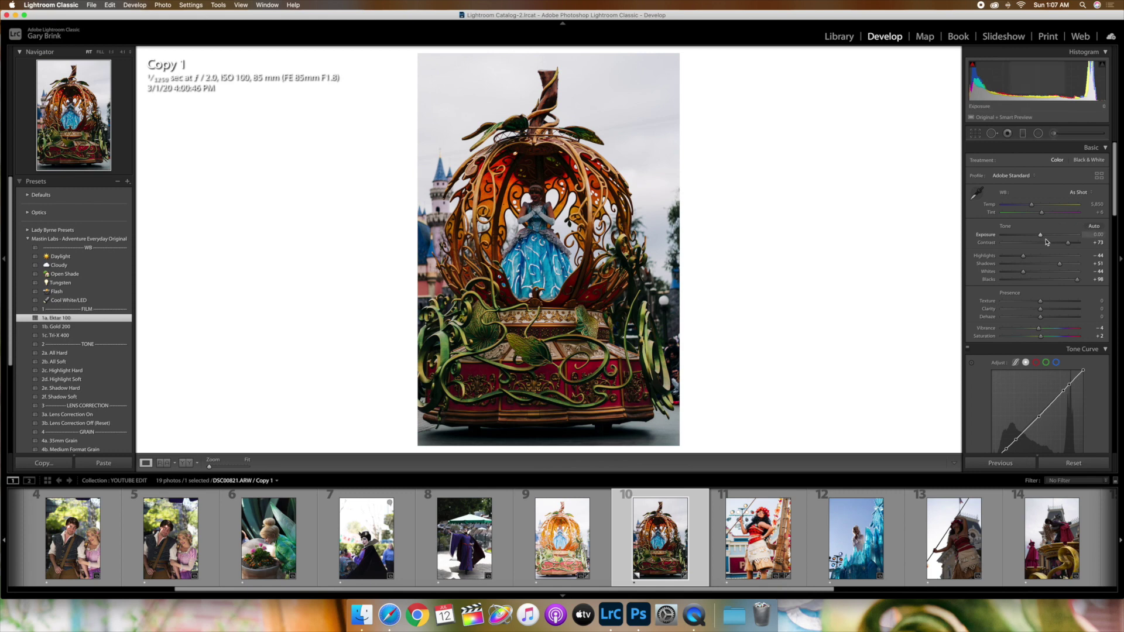
# Step: Raise Copy 1's exposure to +1.50 and soften its tones with the 2b. All Soft preset
pyautogui.moveTo(1040, 234); pyautogui.dragTo(1051, 239)
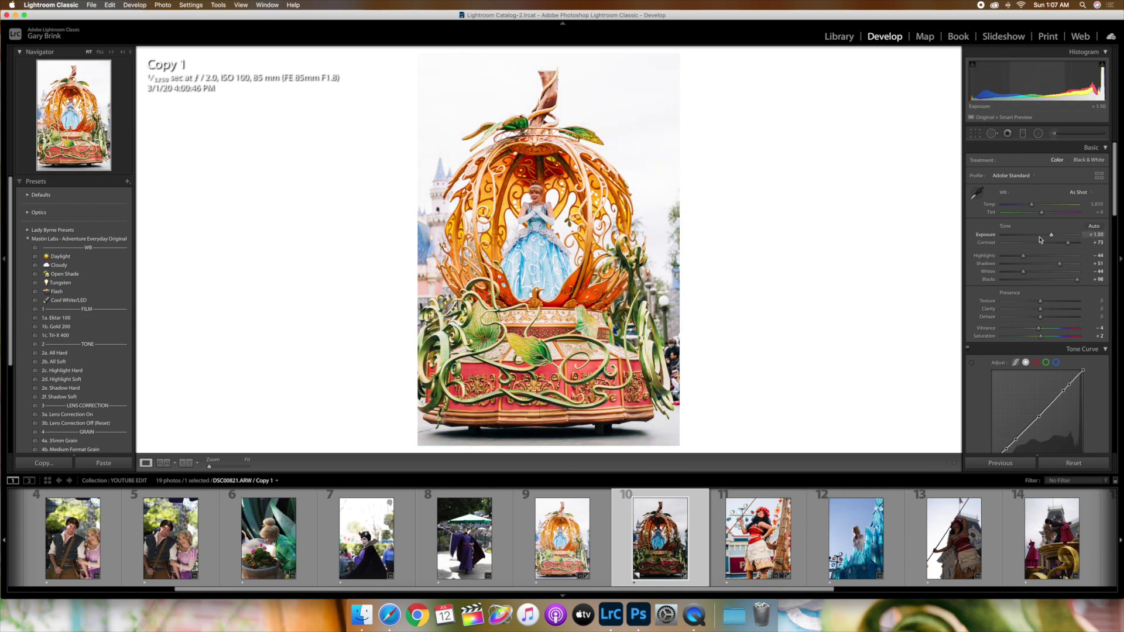
pyautogui.click(91, 363)
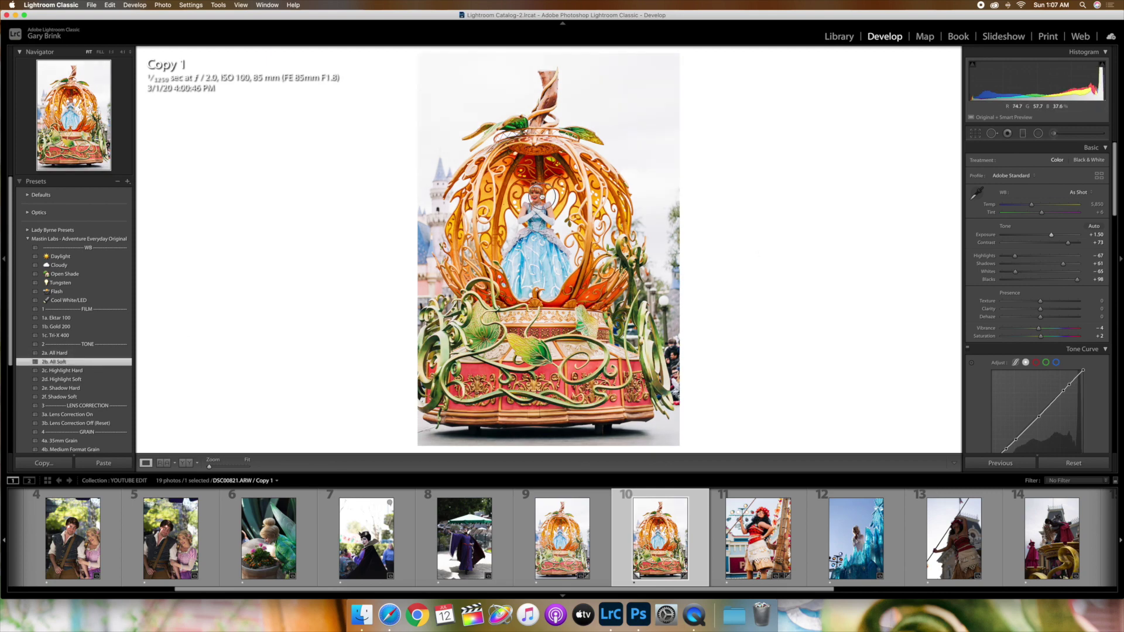
# Step: Set Copy 1's exposure to +1.80 and cool its temperature to 5,124, judging the princess's skin up close and resetting the tint
pyautogui.click(513, 192)
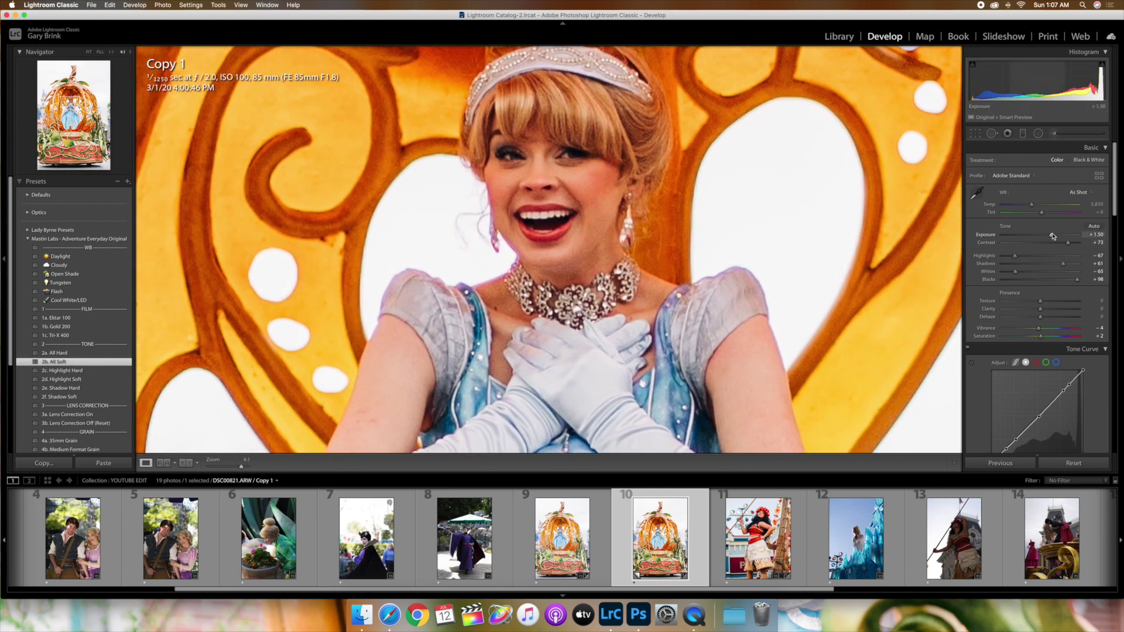
pyautogui.moveTo(1051, 235)
pyautogui.mouseDown()
pyautogui.moveTo(1025, 205)
pyautogui.moveTo(1045, 214)
pyautogui.mouseUp()
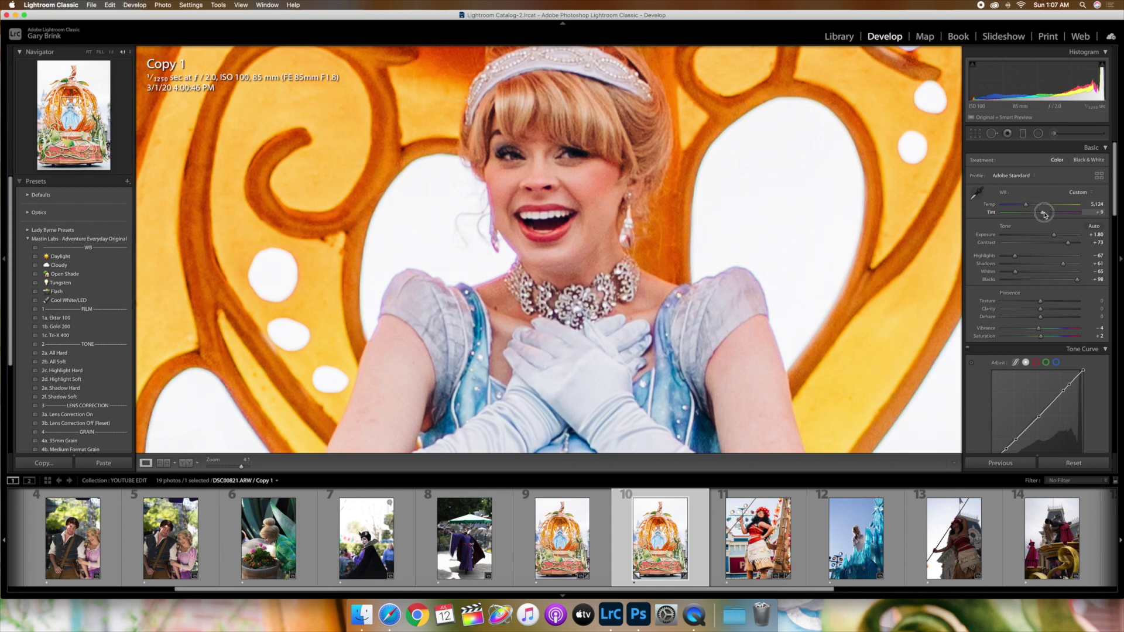
pyautogui.doubleClick(990, 212)
pyautogui.click(708, 238)
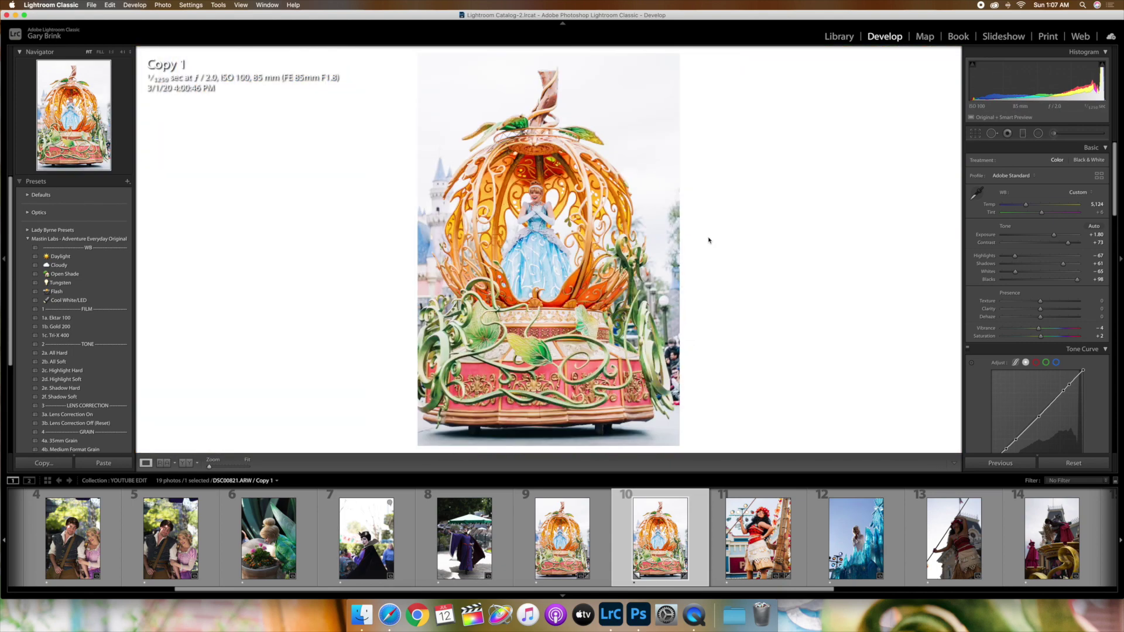
# Step: Compare the Ektar 100 edit on Copy 1 with the original DSC00821 edit side by side
pyautogui.keyDown('super'); pyautogui.click(568, 502); pyautogui.keyUp('super')
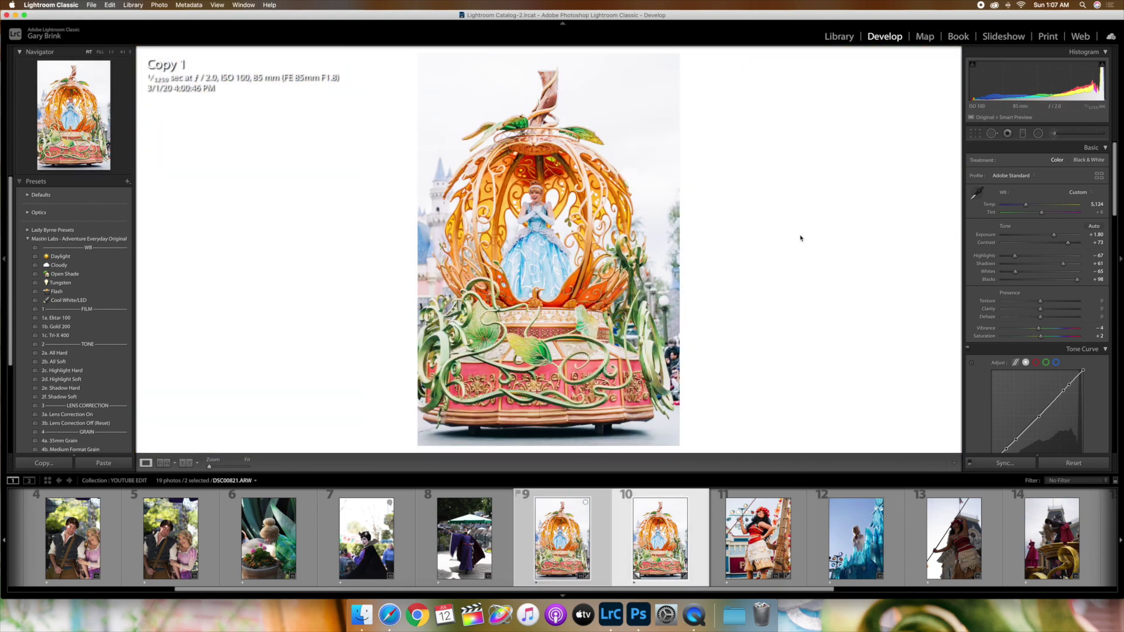
pyautogui.press('c')
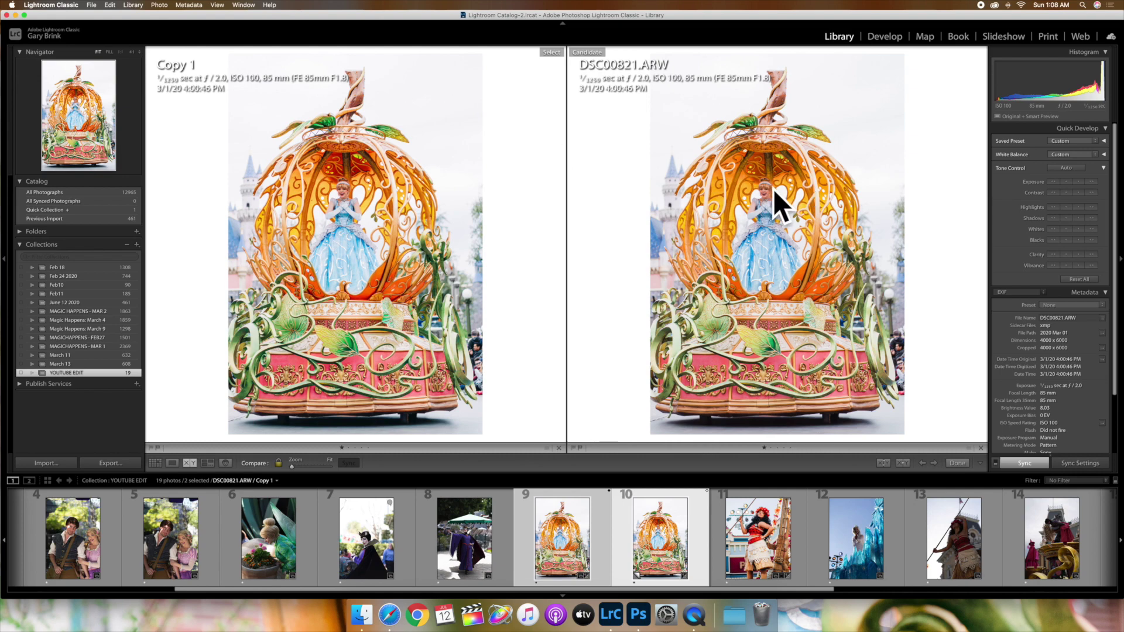
# Step: Review the dancing couple's float photos DSC01407 and DSC01408, checking the faces in DSC01408 up close
pyautogui.scroll(-5, 737, 547)
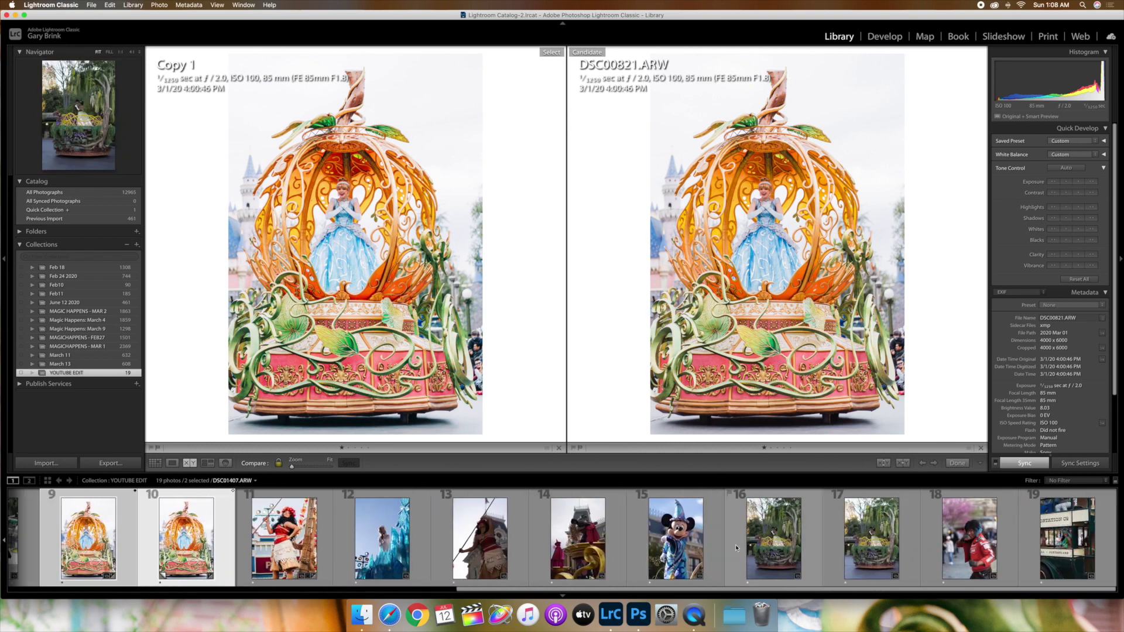
pyautogui.click(876, 536)
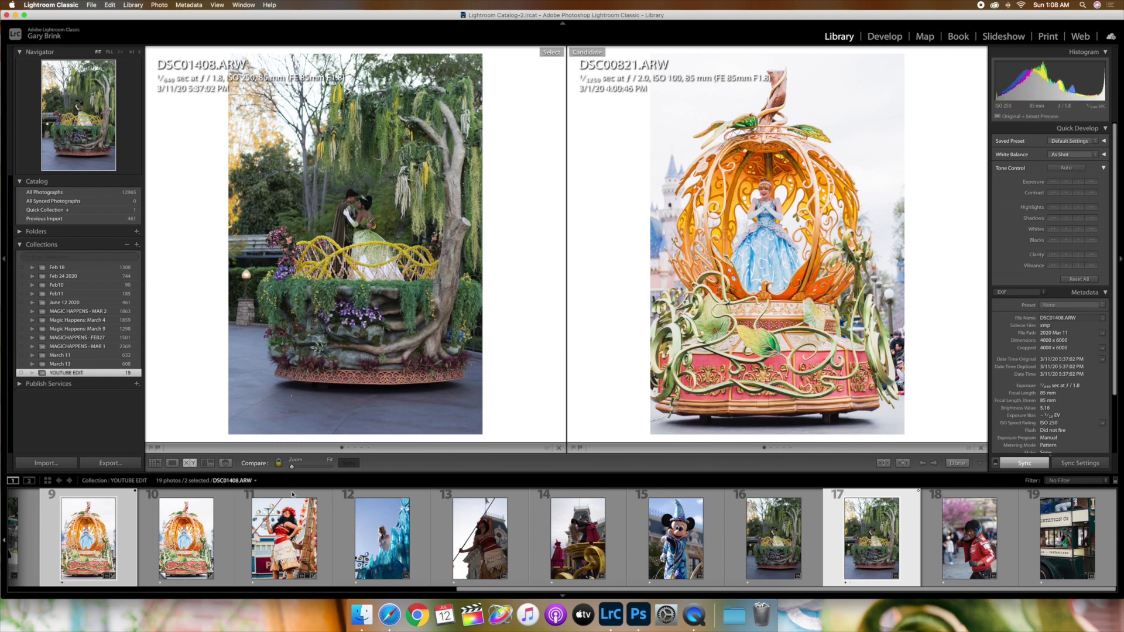
pyautogui.doubleClick(99, 530)
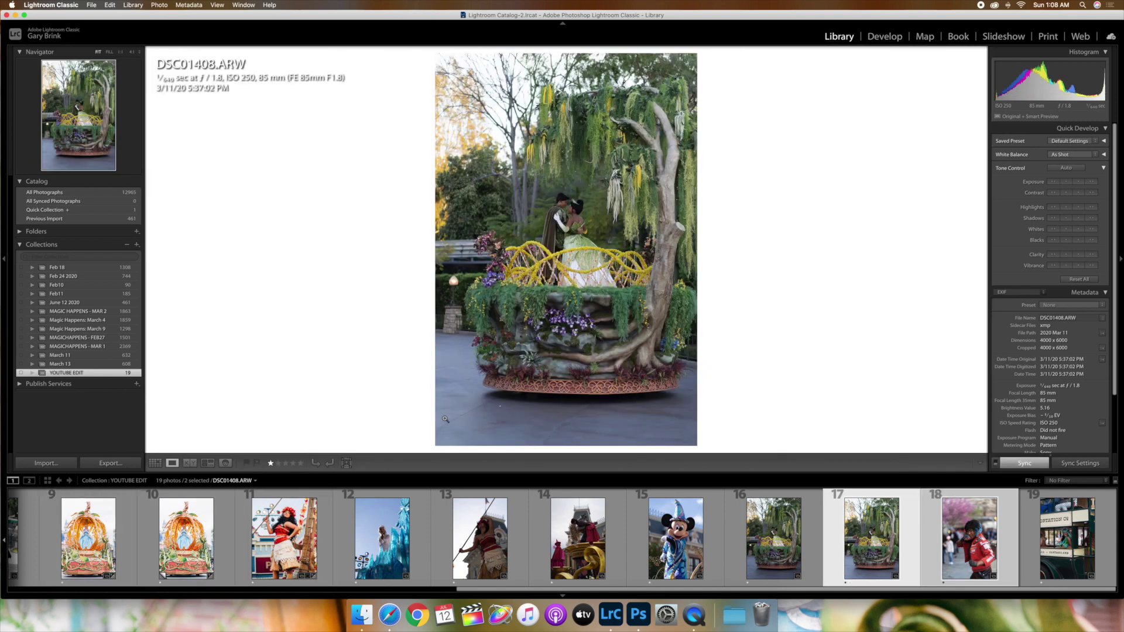
pyautogui.click(563, 200)
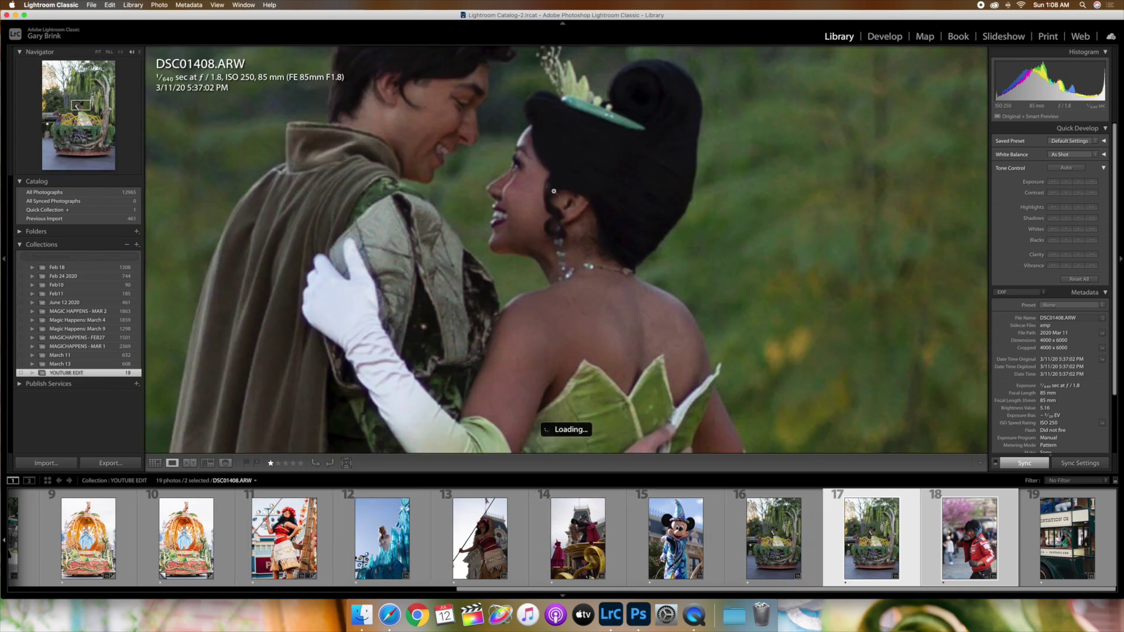
pyautogui.click(555, 195)
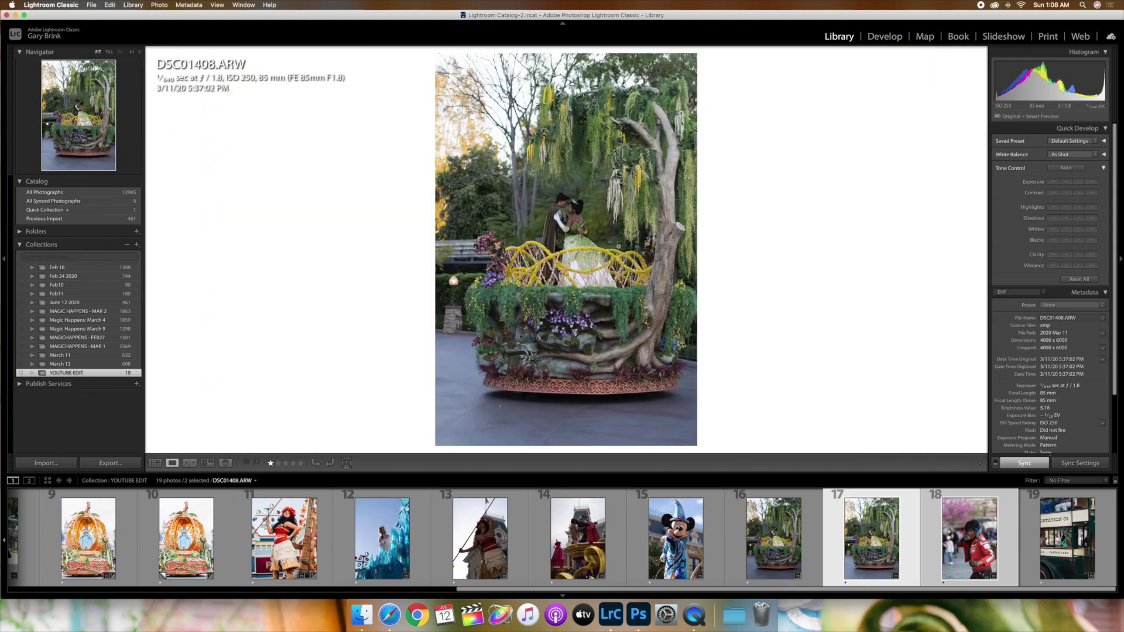
pyautogui.click(773, 537)
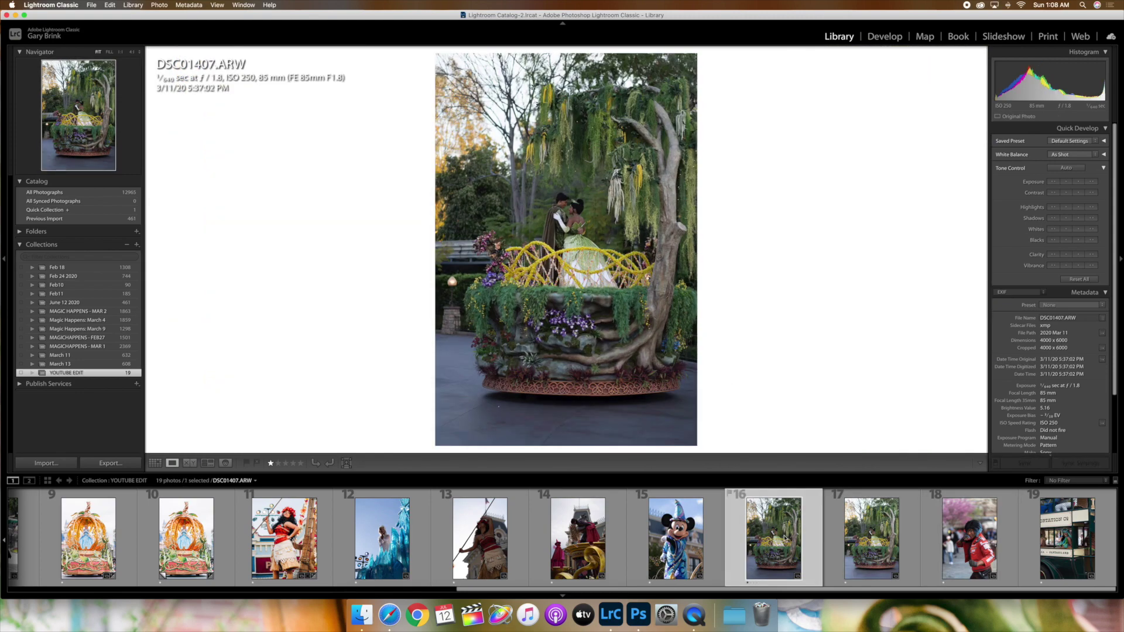
pyautogui.press('Left')
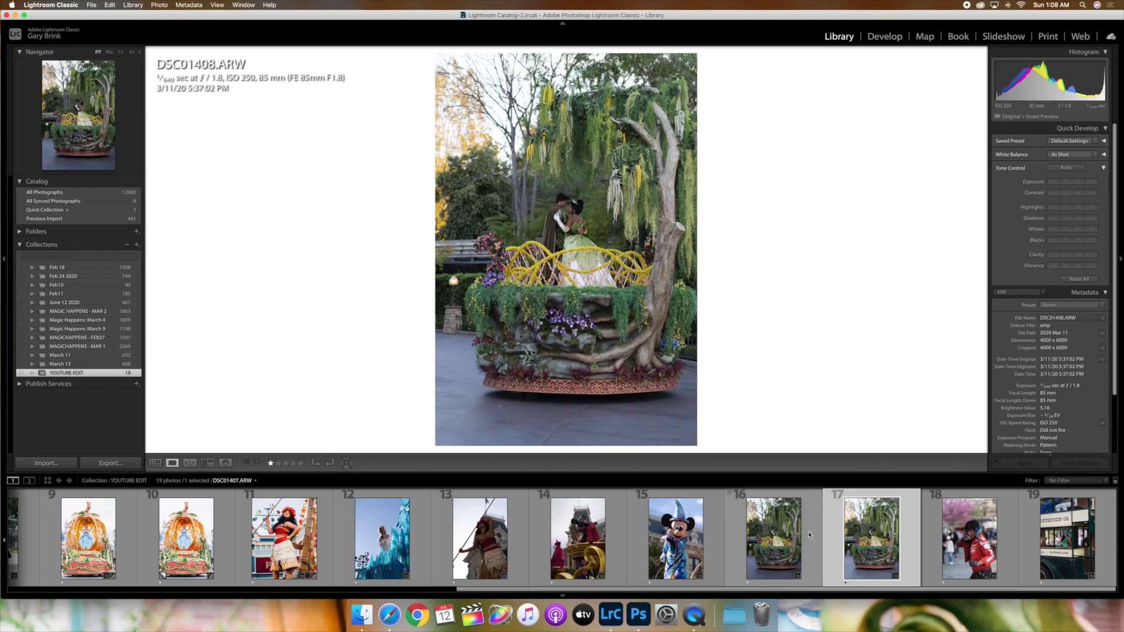
pyautogui.press('Right')
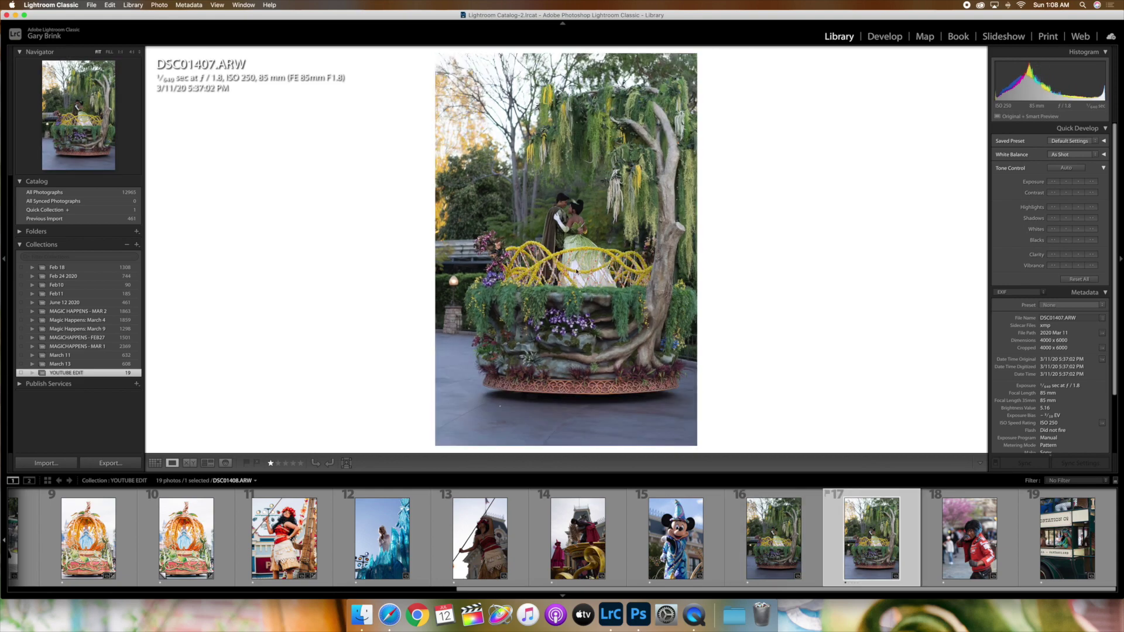
# Step: Develop DSC01408 with the Mastin Labs Fujicolor Pushed film preset 1a. Pro 400H +1
pyautogui.click(878, 39)
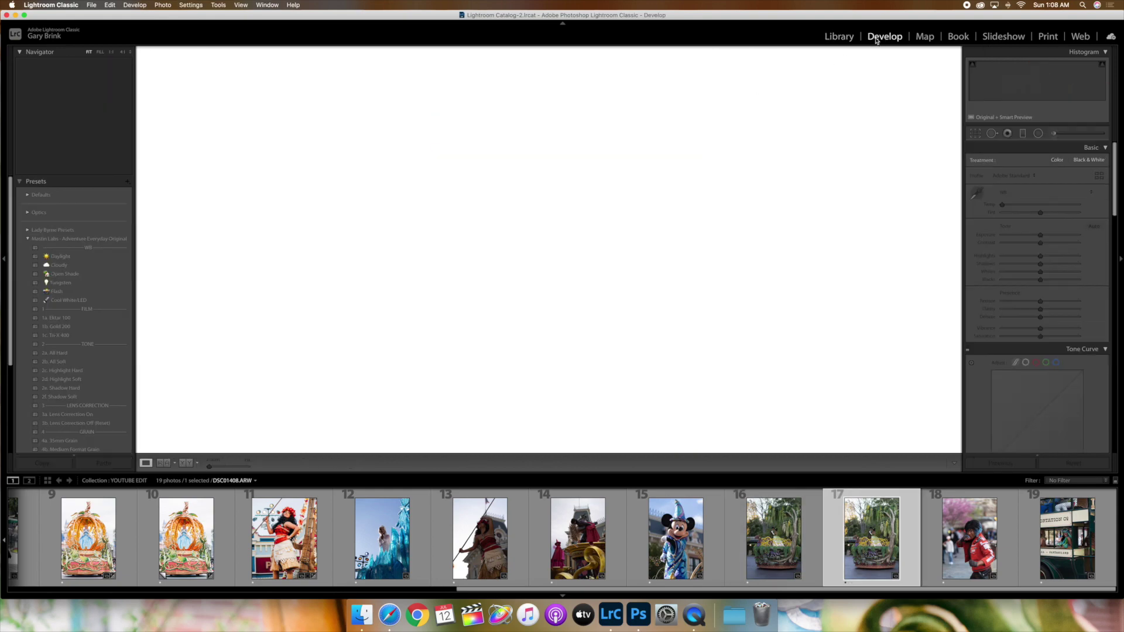
pyautogui.click(27, 239)
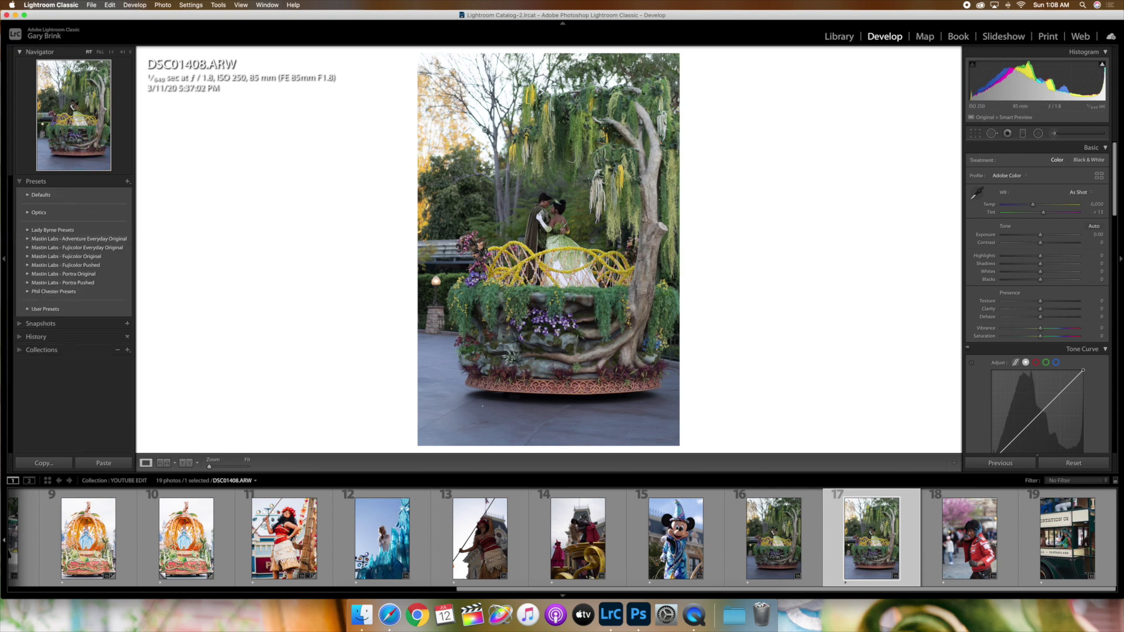
pyautogui.click(27, 251)
pyautogui.click(27, 249)
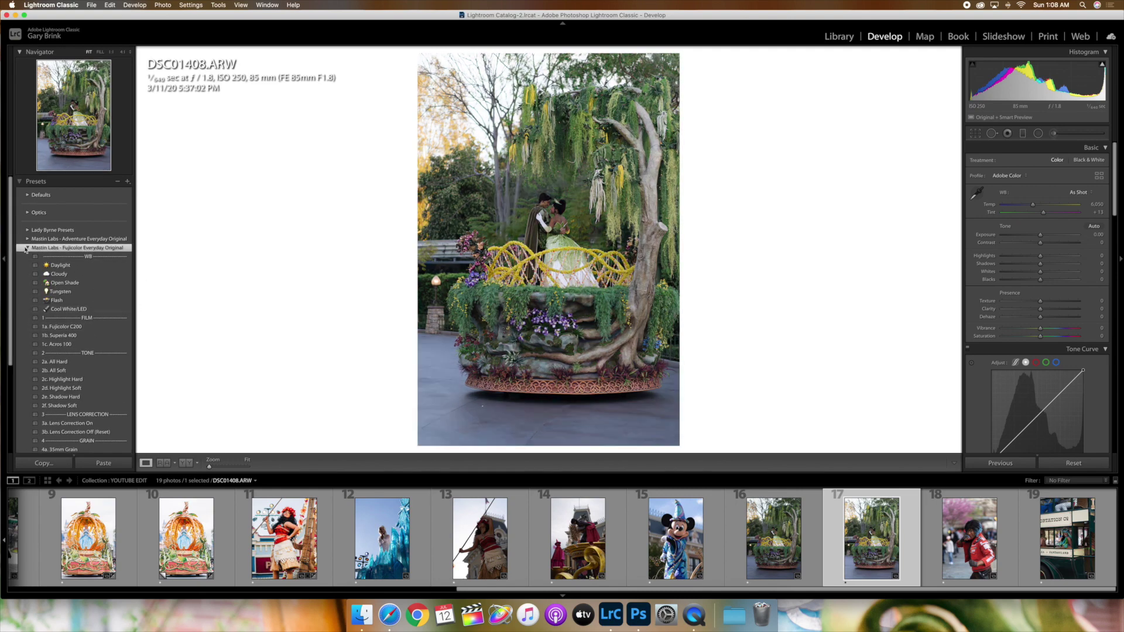
pyautogui.click(26, 248)
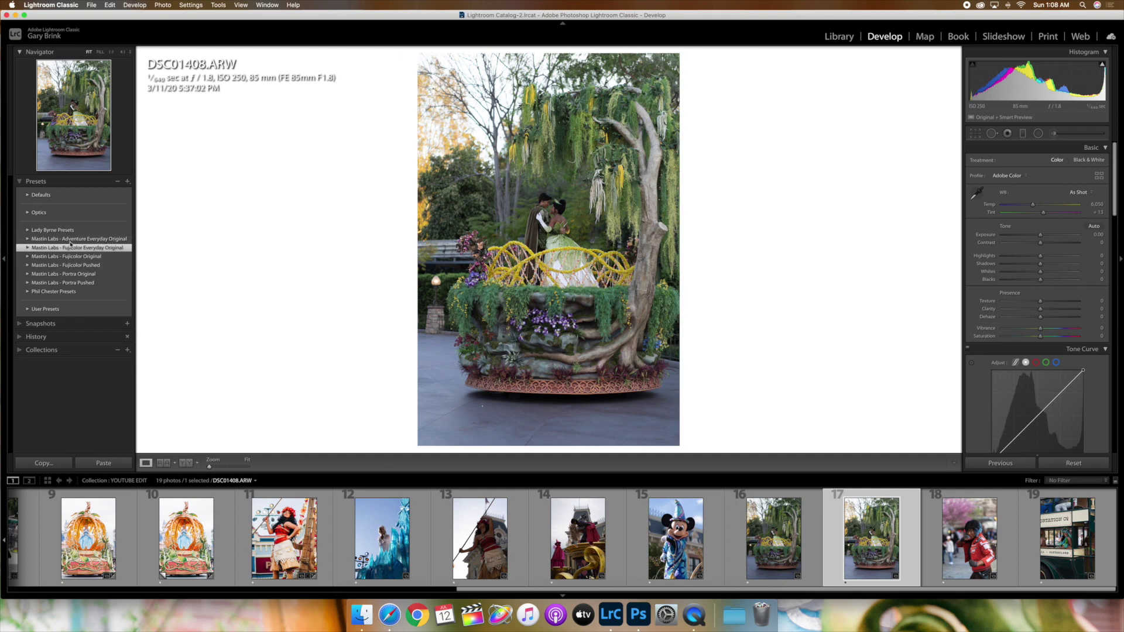
pyautogui.click(28, 266)
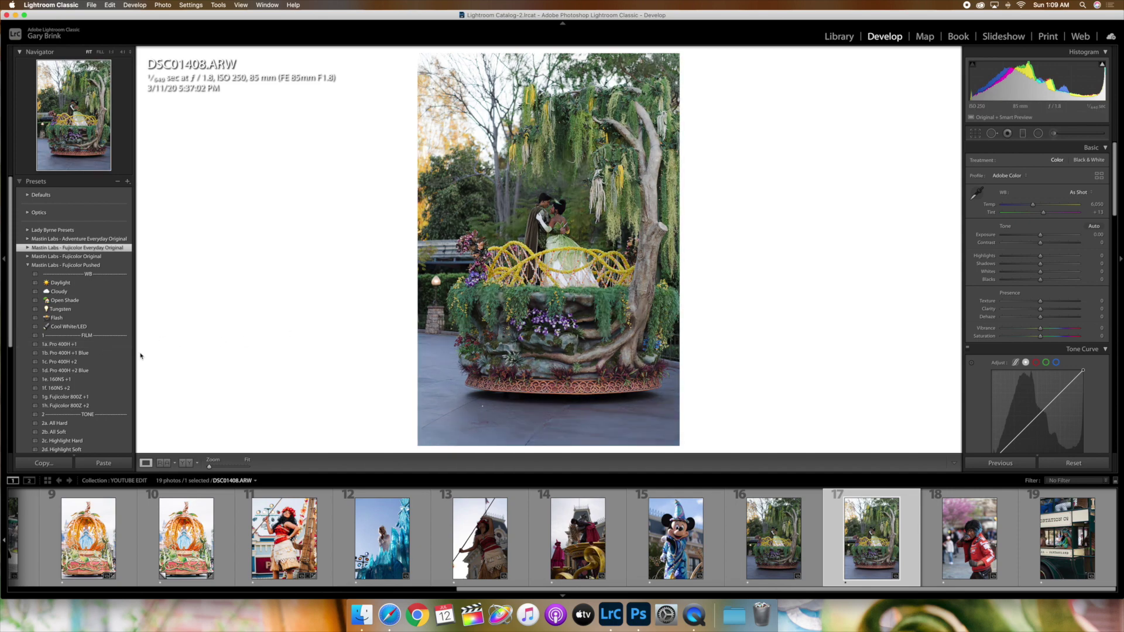
pyautogui.click(104, 347)
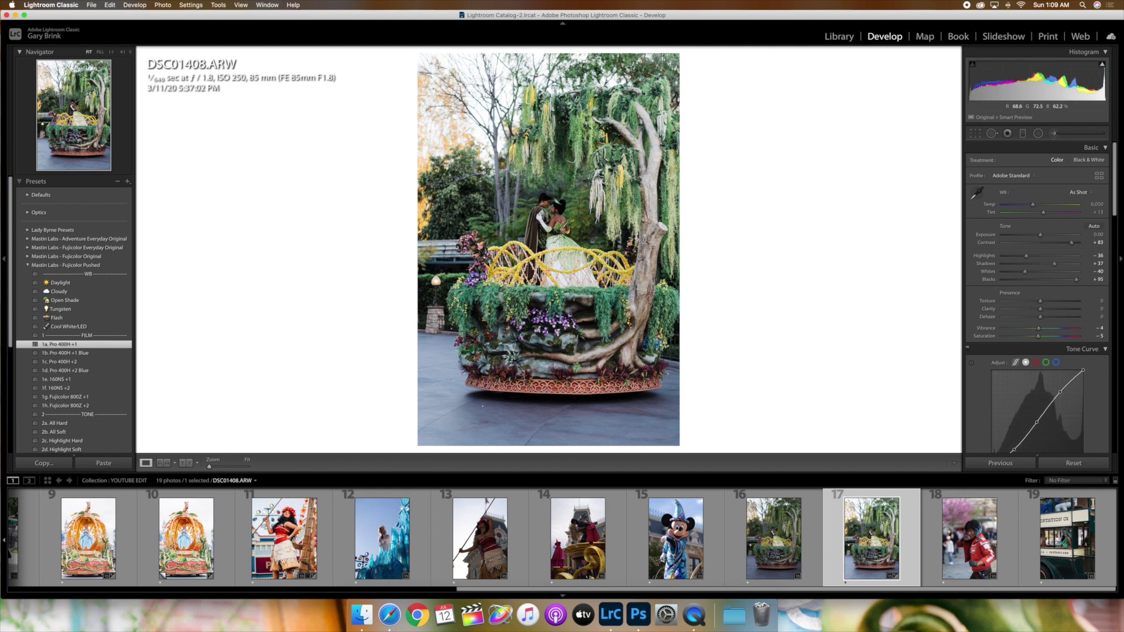
# Step: Apply the 3a. Lens Correction On preset to DSC01408 and set its exposure to +0.80
pyautogui.scroll(-3, 47, 398)
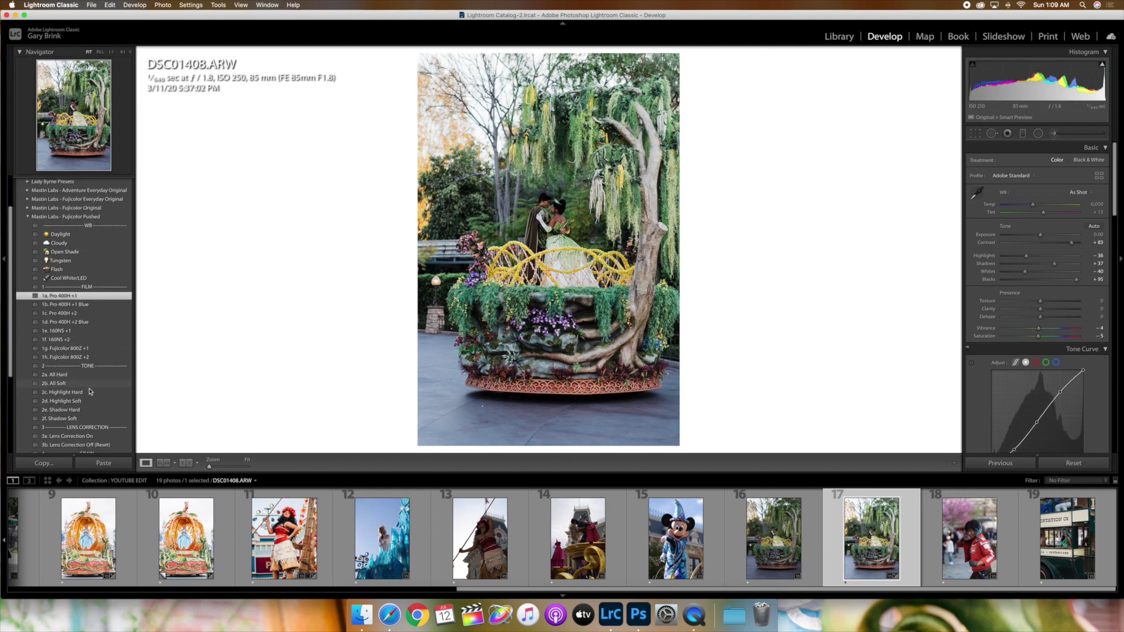
pyautogui.click(100, 437)
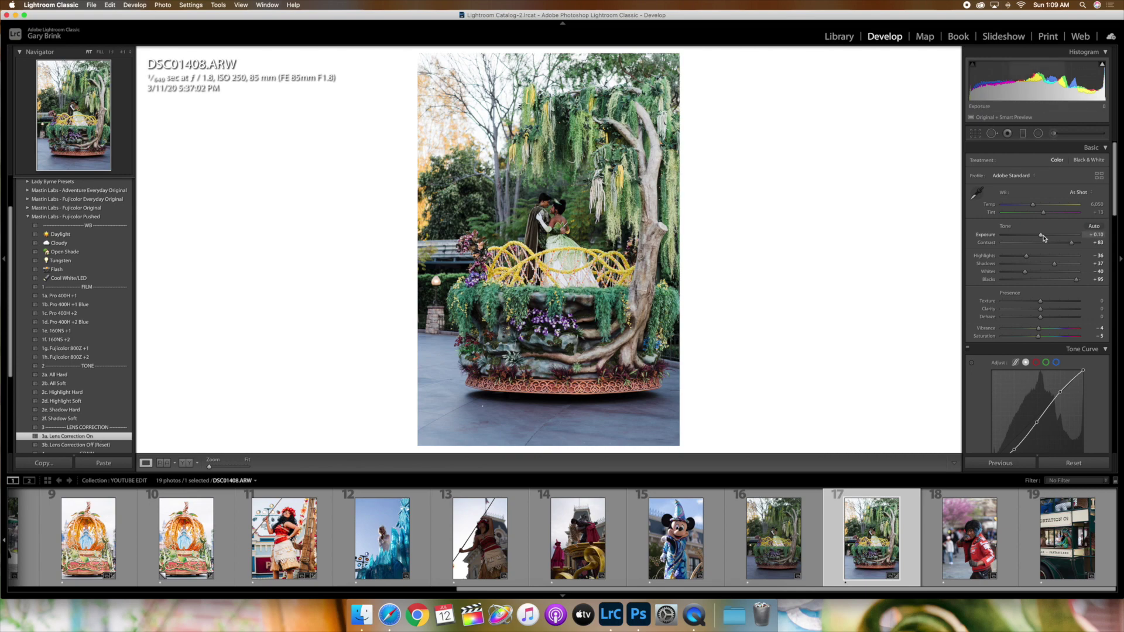
pyautogui.moveTo(1043, 238); pyautogui.dragTo(1045, 237)
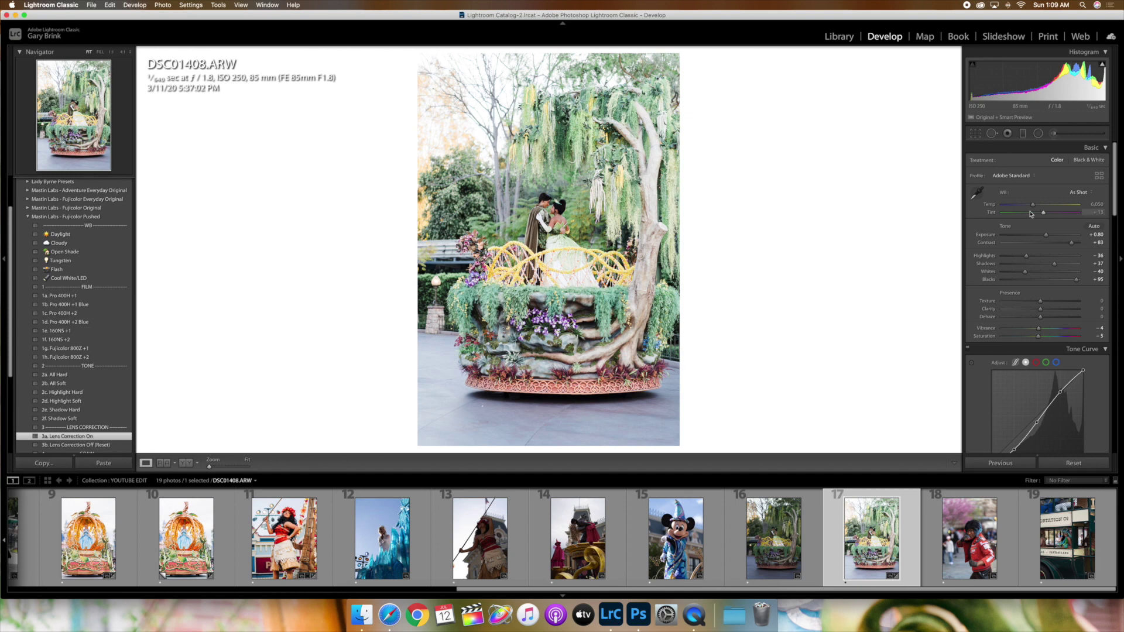
# Step: Warm DSC01408's white balance temperature to 6,400, judging the couple's skin tones up close
pyautogui.moveTo(1033, 206); pyautogui.dragTo(1035, 210)
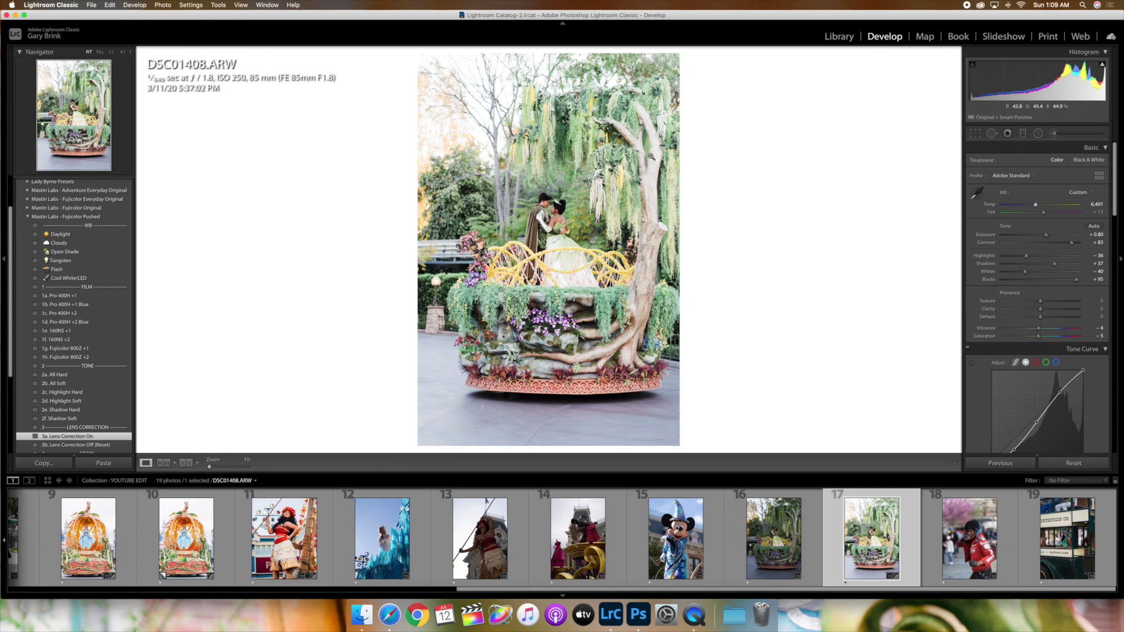
pyautogui.click(585, 211)
pyautogui.click(556, 208)
pyautogui.click(529, 200)
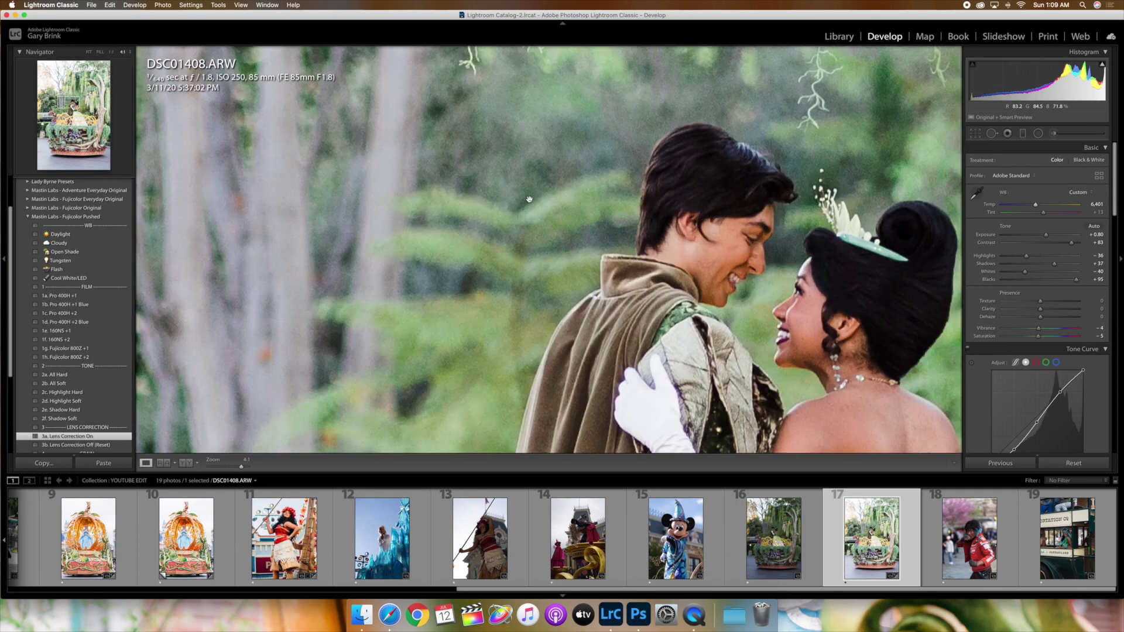
pyautogui.moveTo(529, 199); pyautogui.dragTo(429, 100)
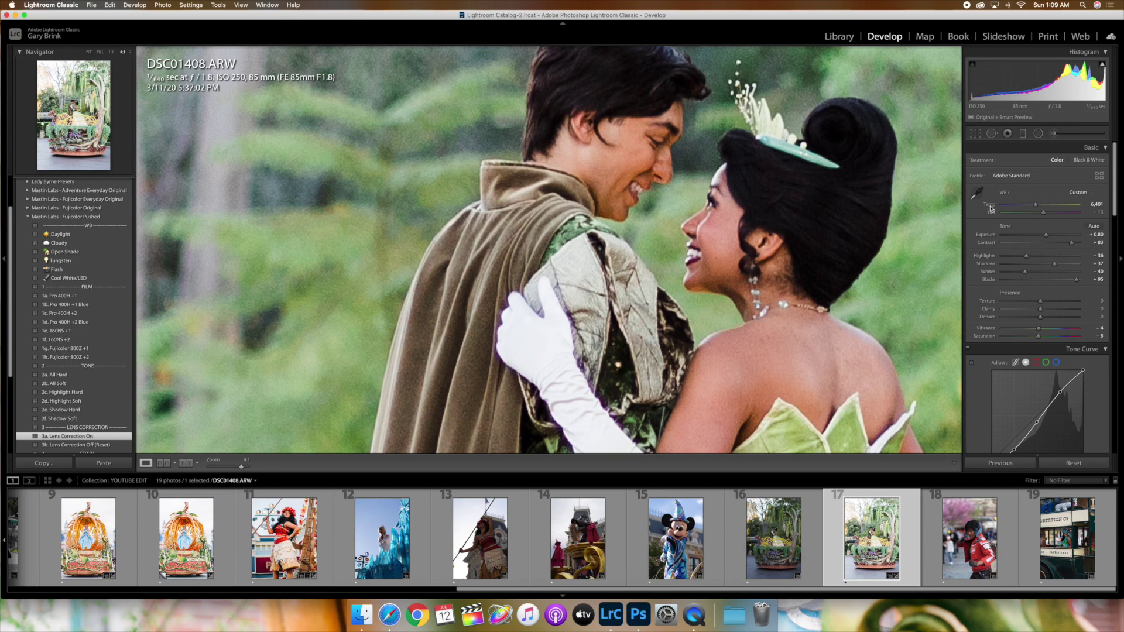
pyautogui.moveTo(991, 208); pyautogui.dragTo(983, 209)
pyautogui.moveTo(811, 317); pyautogui.dragTo(724, 282)
pyautogui.press('super+equal')
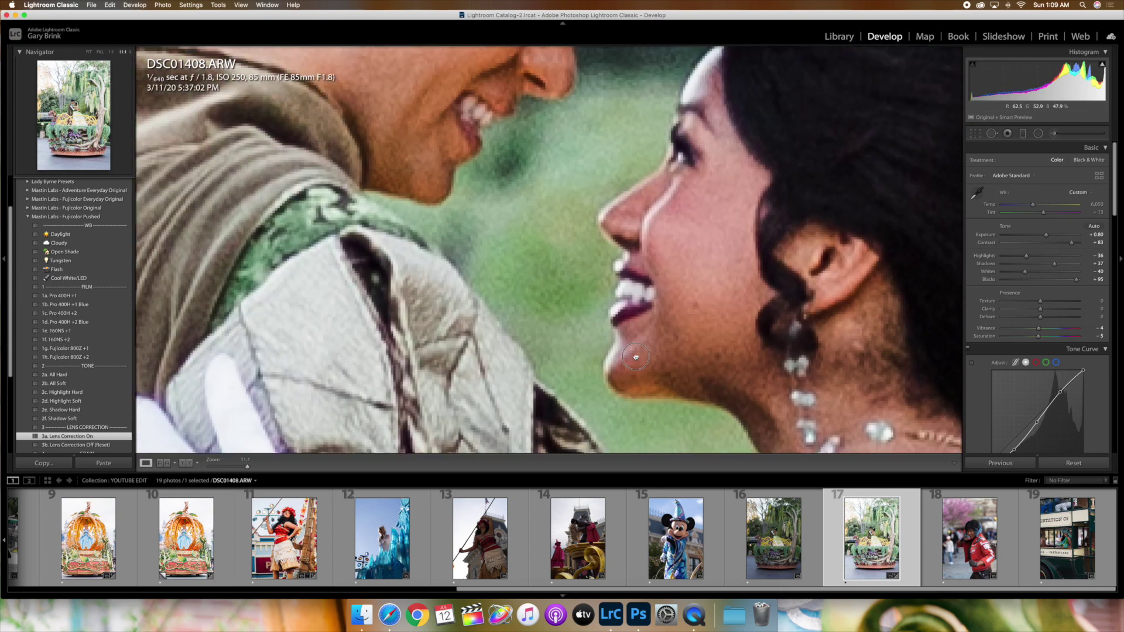
pyautogui.scroll(3, 642, 241)
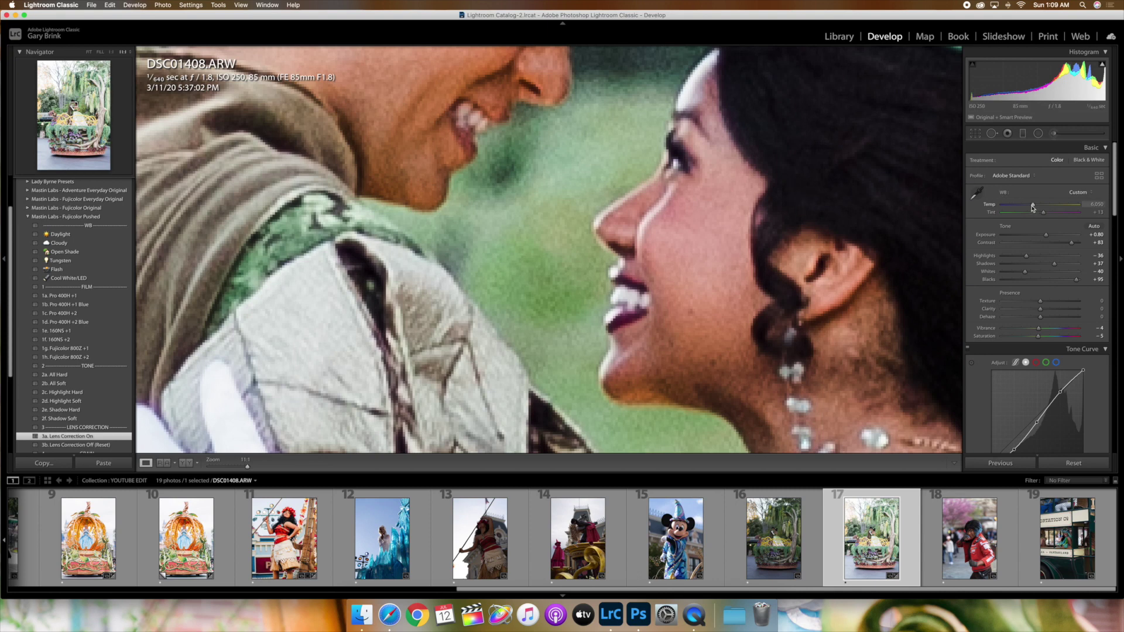
pyautogui.moveTo(1034, 207); pyautogui.dragTo(1034, 207)
pyautogui.moveTo(1034, 207); pyautogui.dragTo(1034, 208)
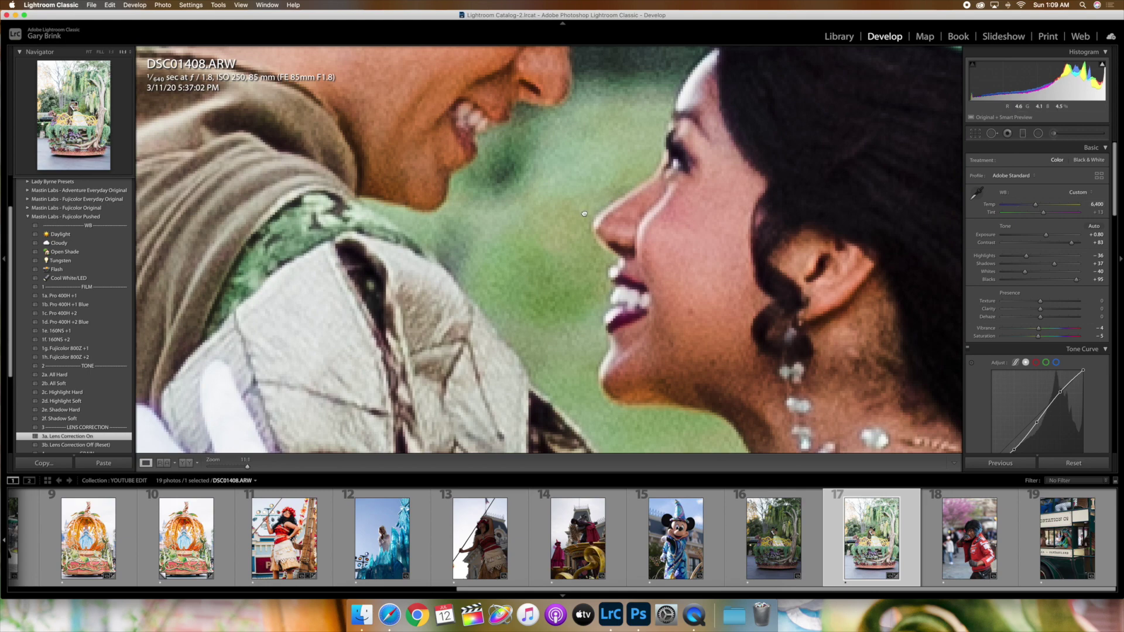
# Step: Set DSC01408's exposure to +0.85 and soften its tones with the 2b. All Soft preset
pyautogui.click(949, 223)
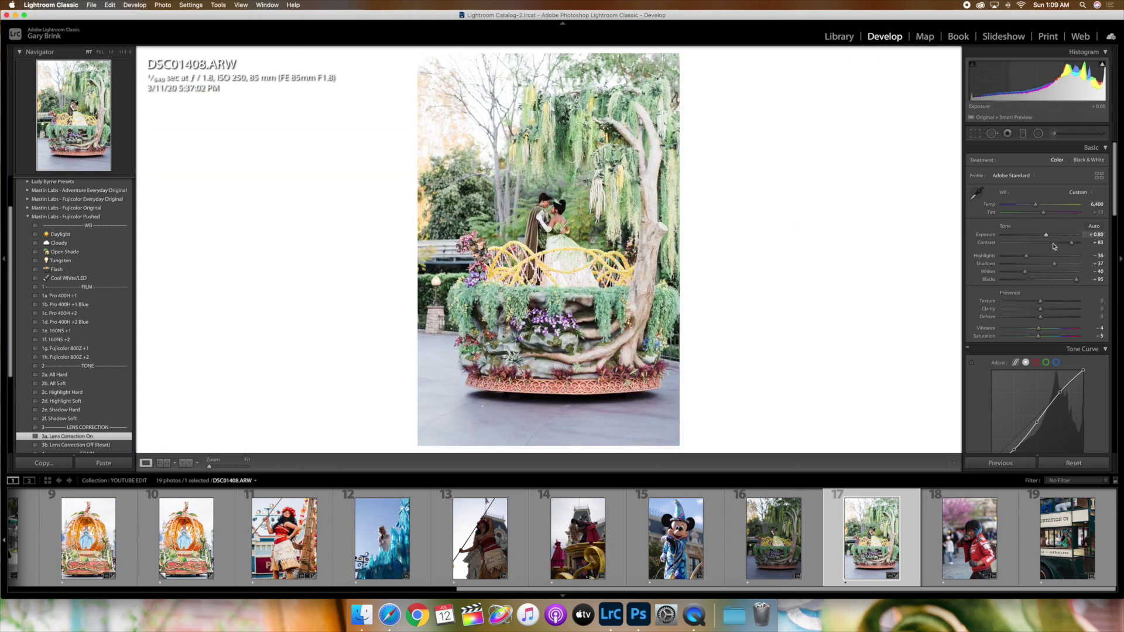
pyautogui.moveTo(1048, 235); pyautogui.dragTo(1049, 237)
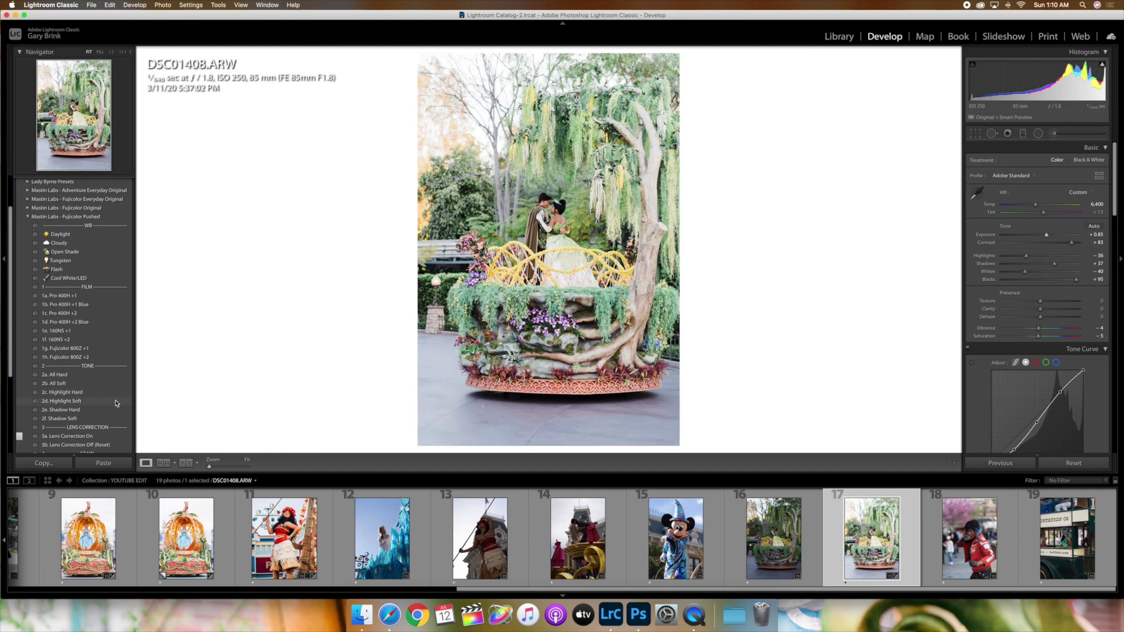
pyautogui.click(94, 384)
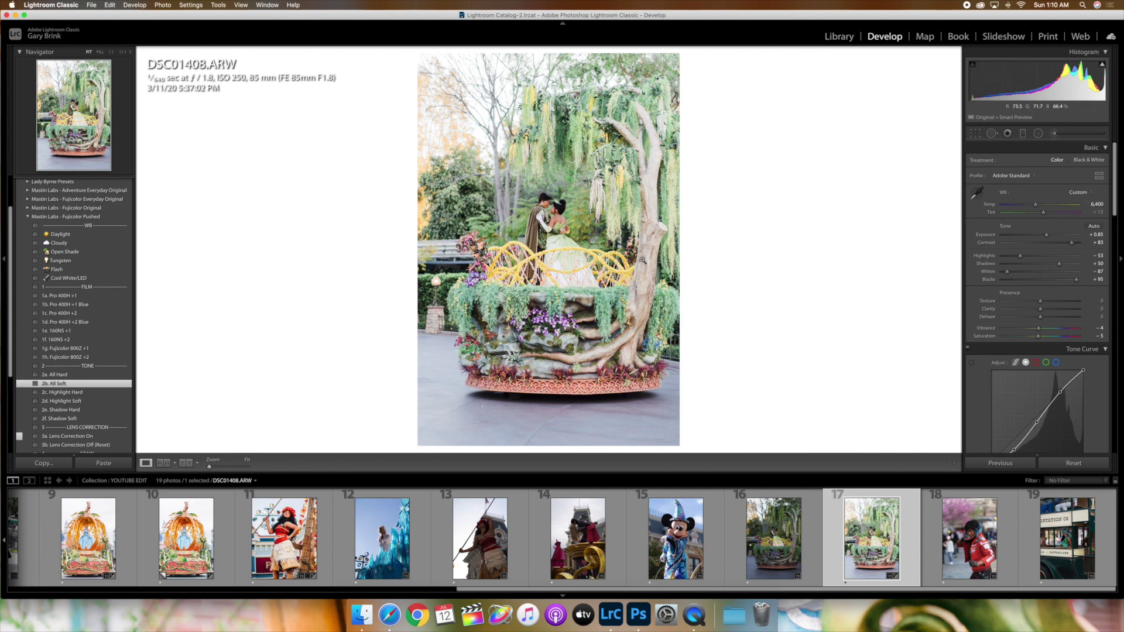
# Step: Set DSC01408's tint to +10, checking the prince's hair and face up close
pyautogui.click(535, 201)
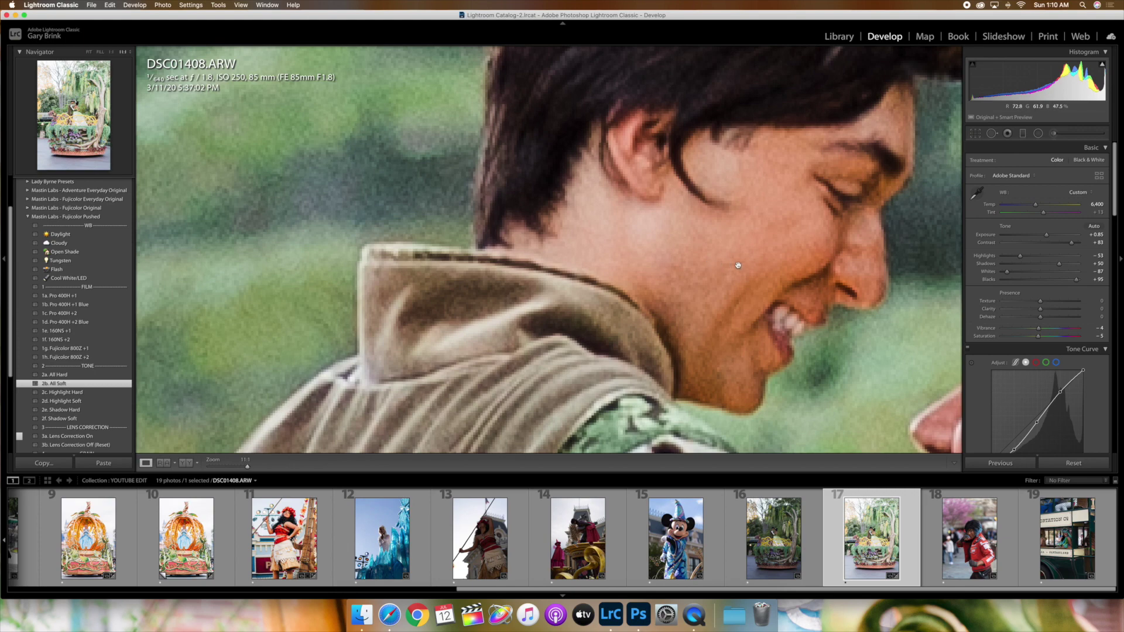
pyautogui.moveTo(738, 266); pyautogui.dragTo(672, 248)
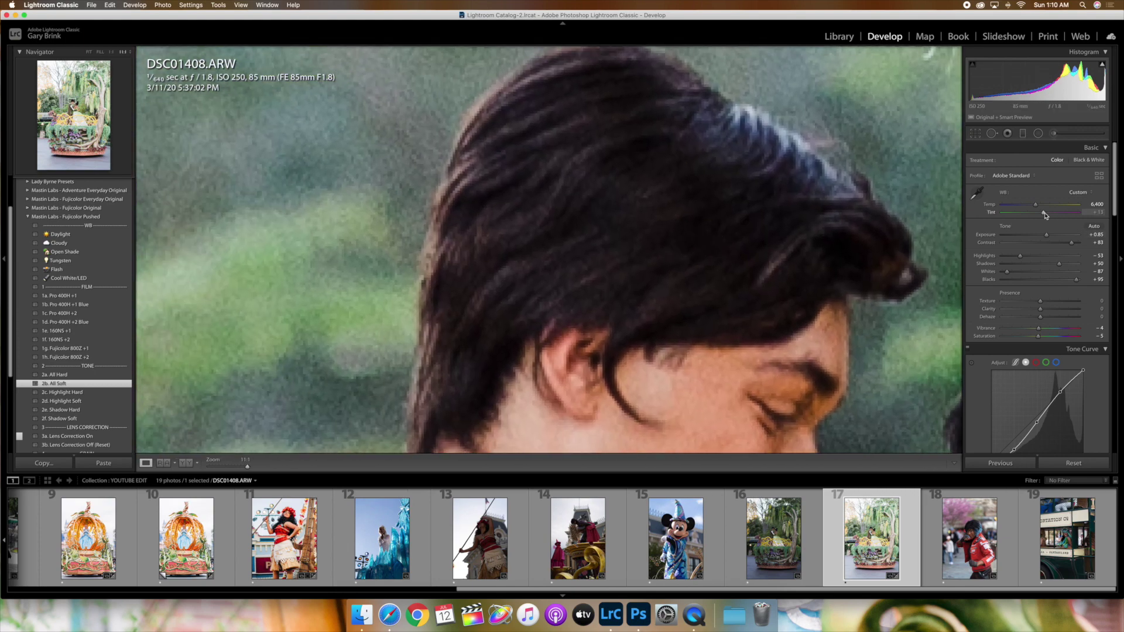
pyautogui.moveTo(1046, 216); pyautogui.dragTo(1046, 216)
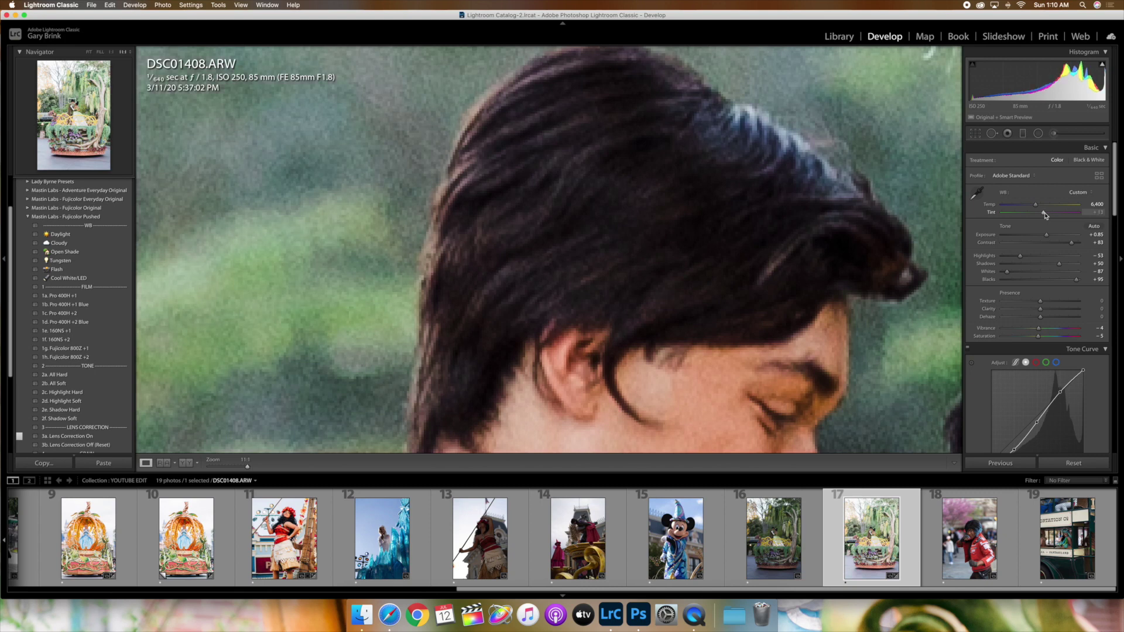
pyautogui.moveTo(785, 311); pyautogui.dragTo(717, 139)
pyautogui.click(1100, 213)
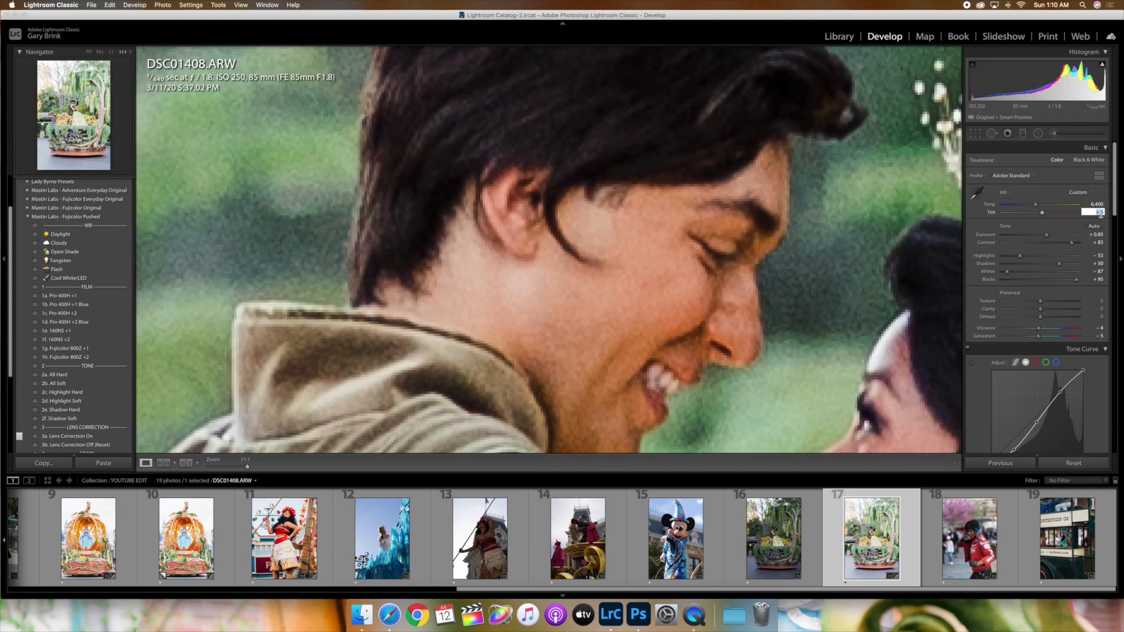
pyautogui.press('Return')
pyautogui.click(789, 285)
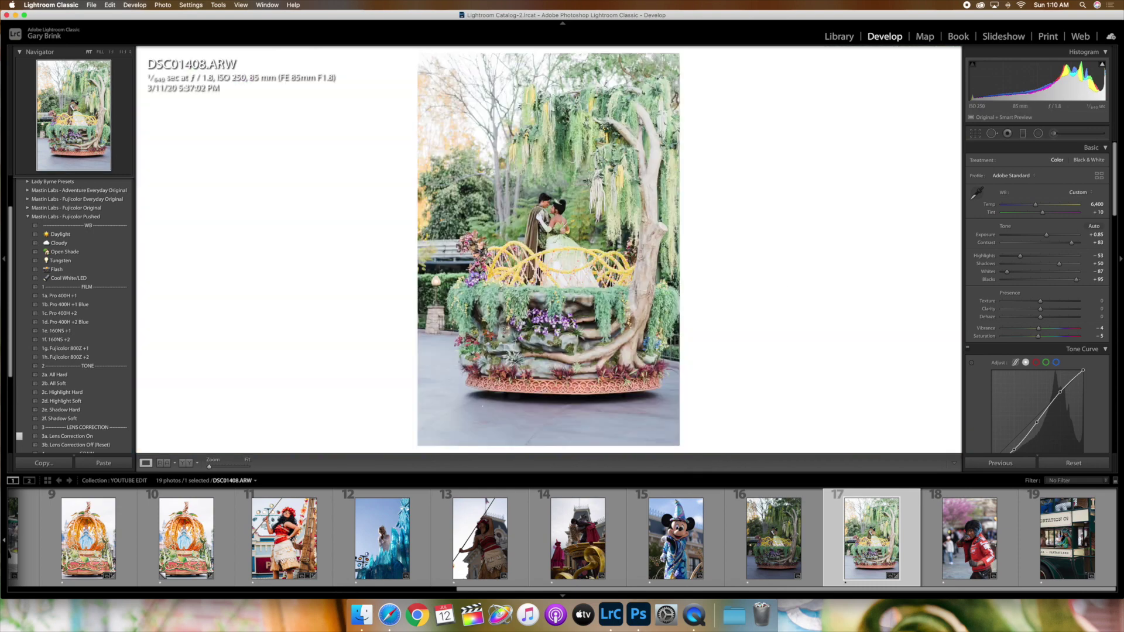
# Step: Auto-straighten DSC01408 and crop it at the 4 x 5 / 8 x 10 aspect ratio around the dancing couple
pyautogui.click(974, 134)
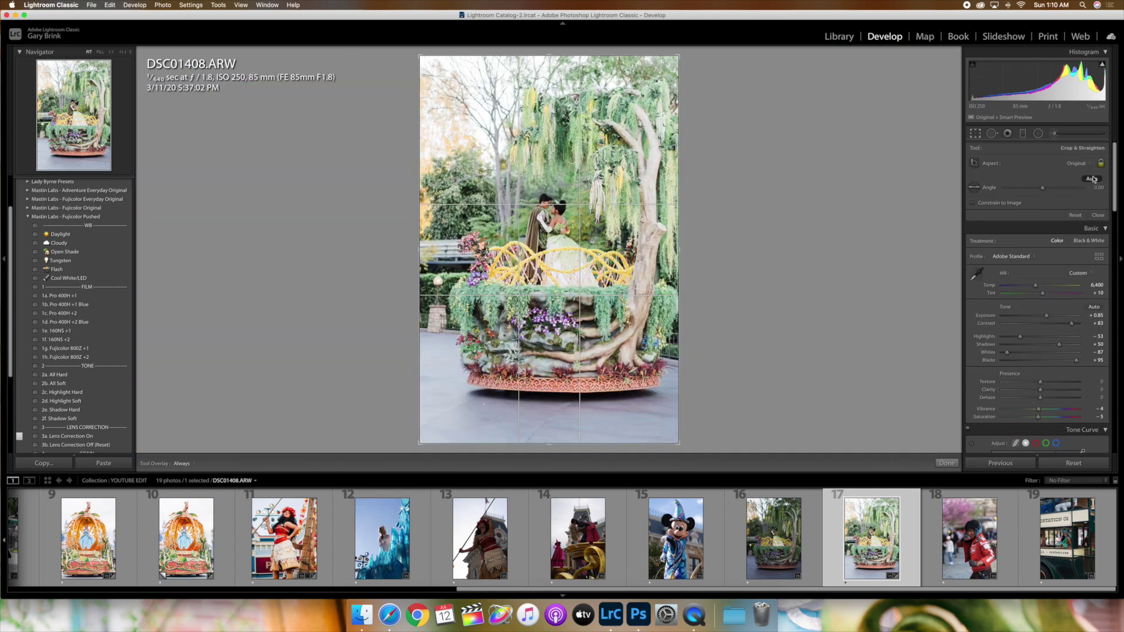
pyautogui.click(1092, 179)
pyautogui.click(1077, 164)
pyautogui.click(1076, 187)
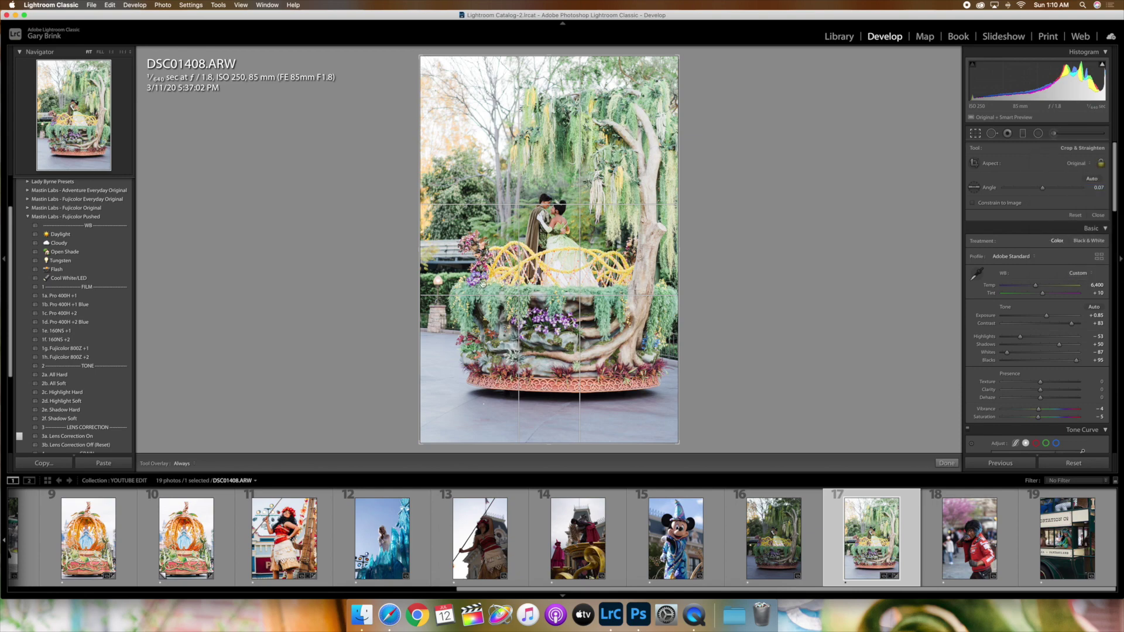
pyautogui.moveTo(420, 411); pyautogui.dragTo(450, 361)
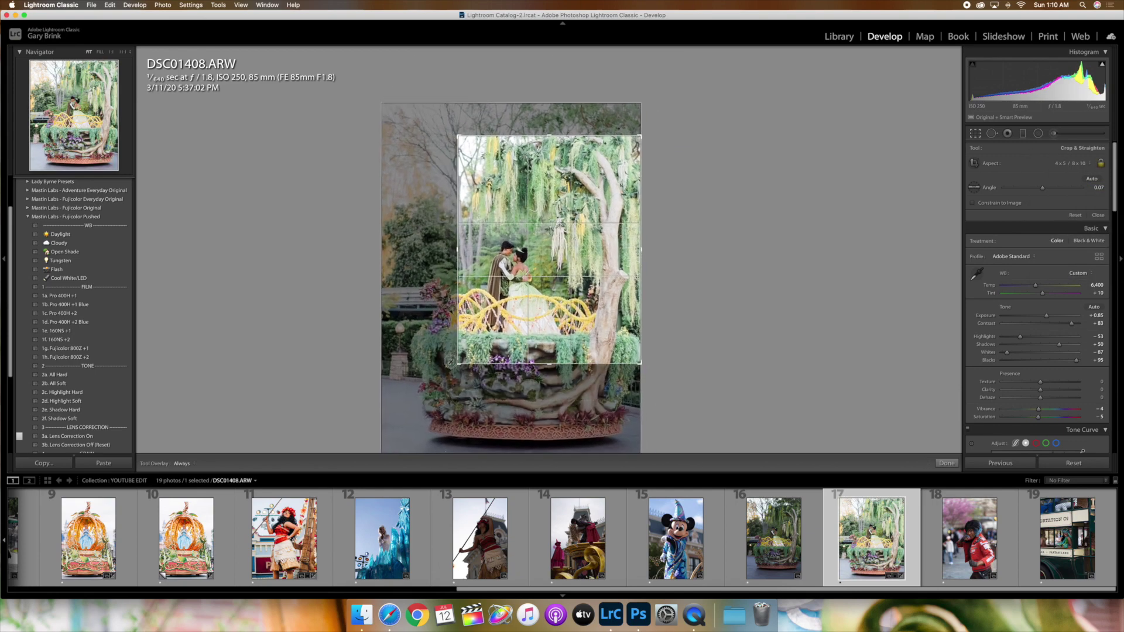
pyautogui.moveTo(499, 312); pyautogui.dragTo(533, 286)
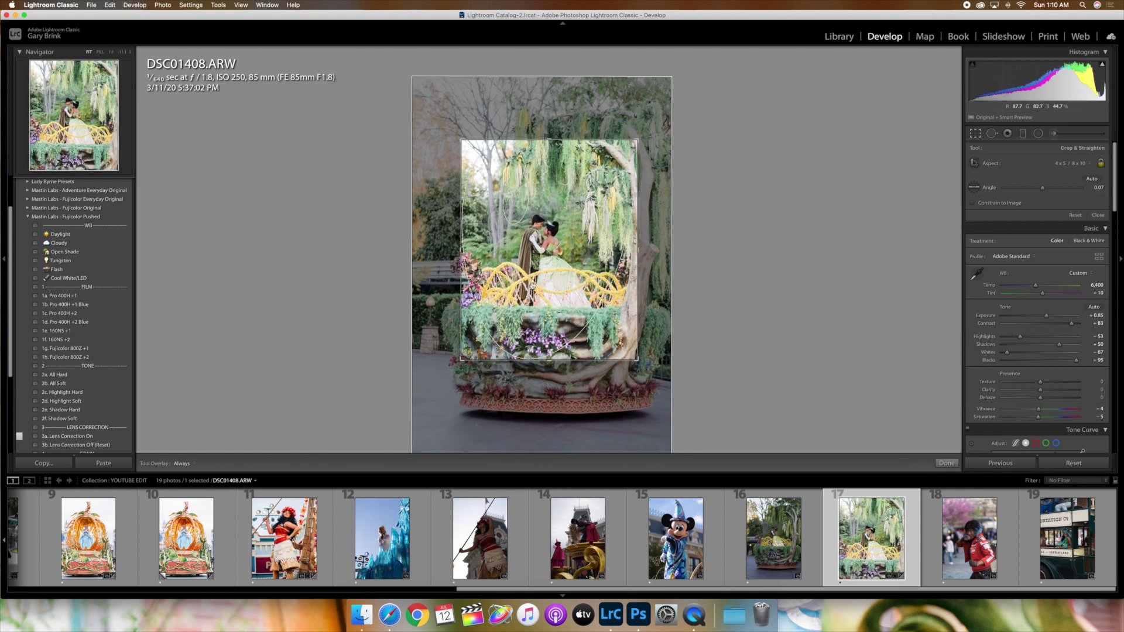
# Step: Cycle through the crop guide overlays, tighten and recenter the crop on the couple, and apply it
pyautogui.press('o')
pyautogui.press('o')
pyautogui.press('o')
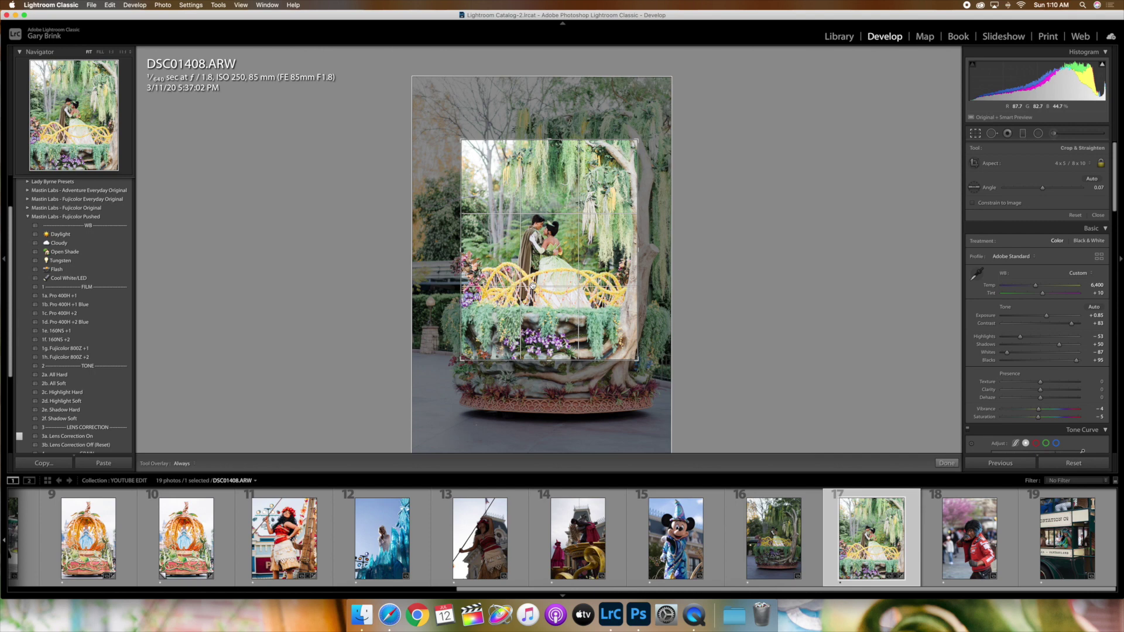
pyautogui.press('o')
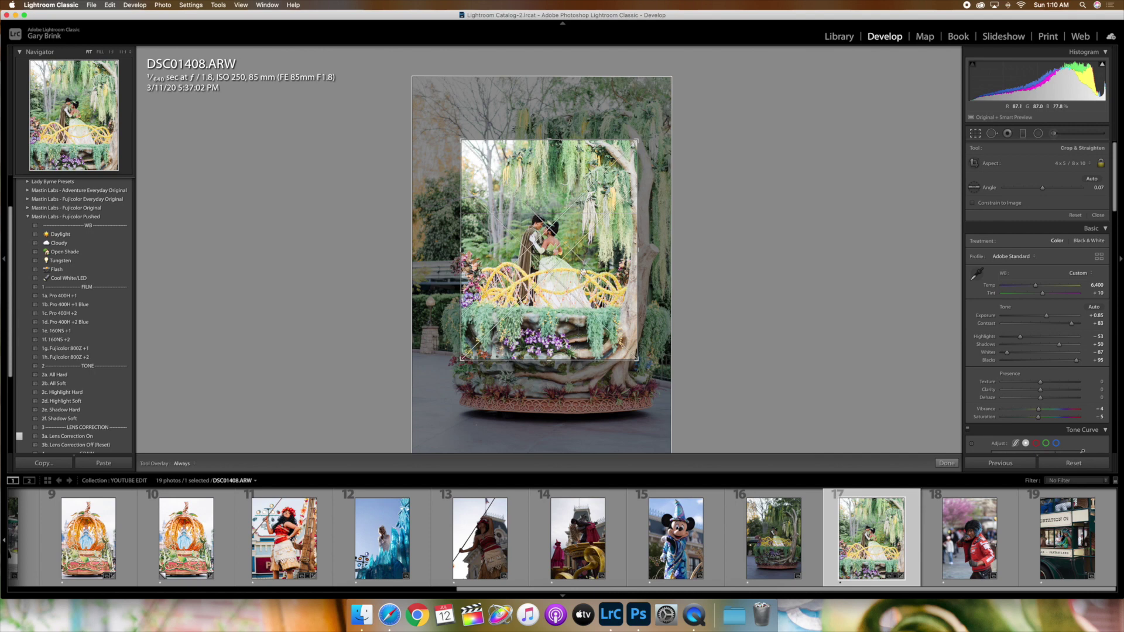
pyautogui.press('o')
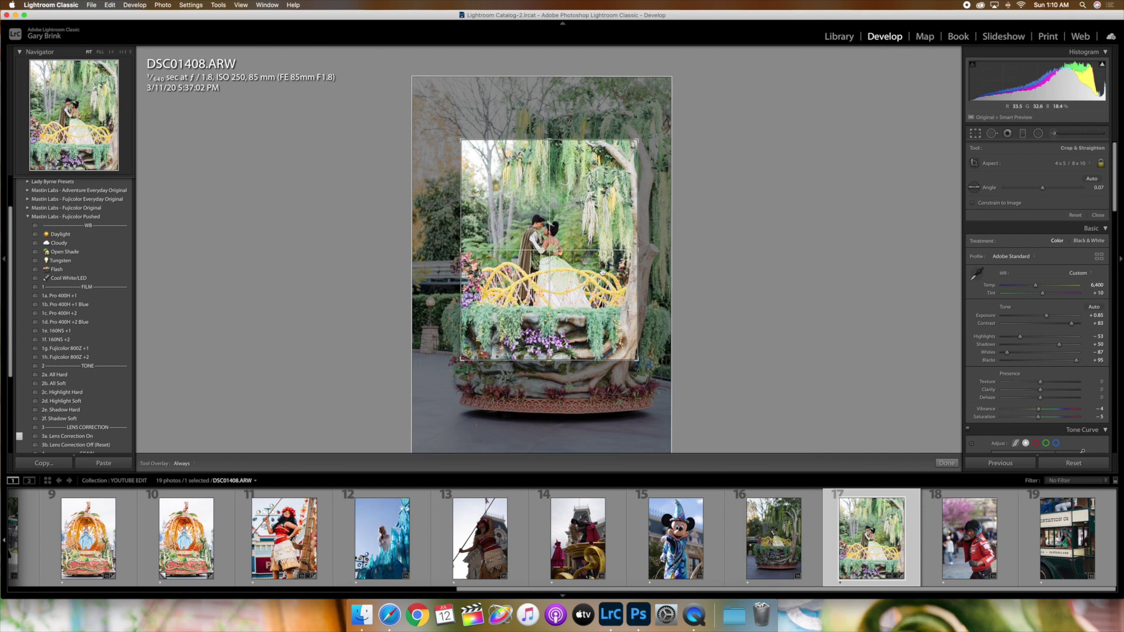
pyautogui.moveTo(637, 359); pyautogui.dragTo(628, 354)
pyautogui.press('o')
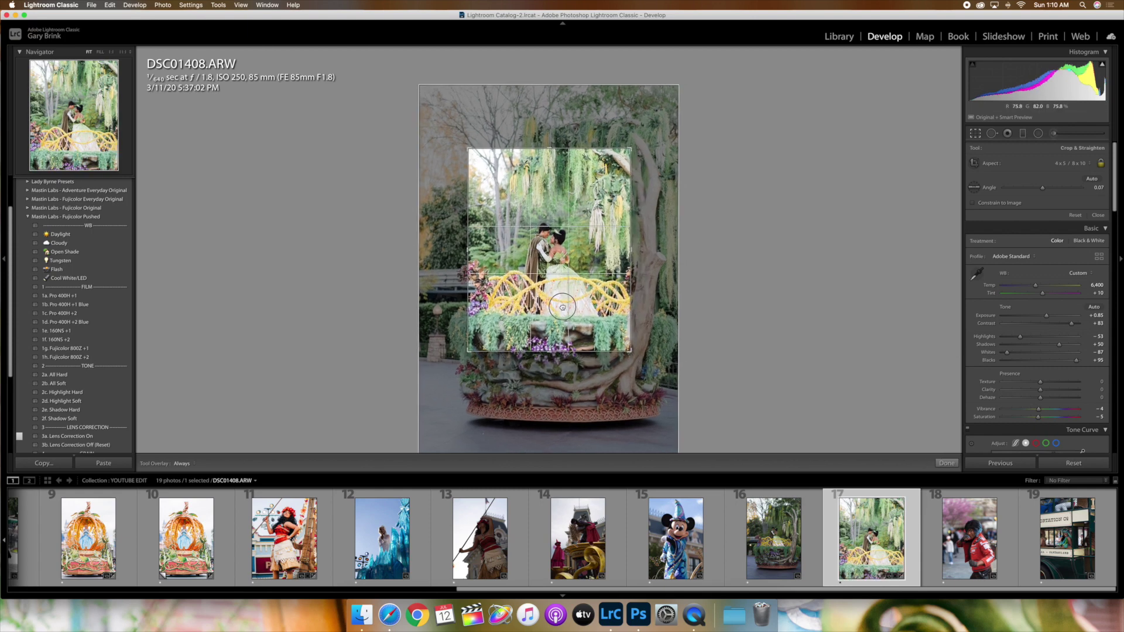
pyautogui.moveTo(562, 309); pyautogui.dragTo(562, 304)
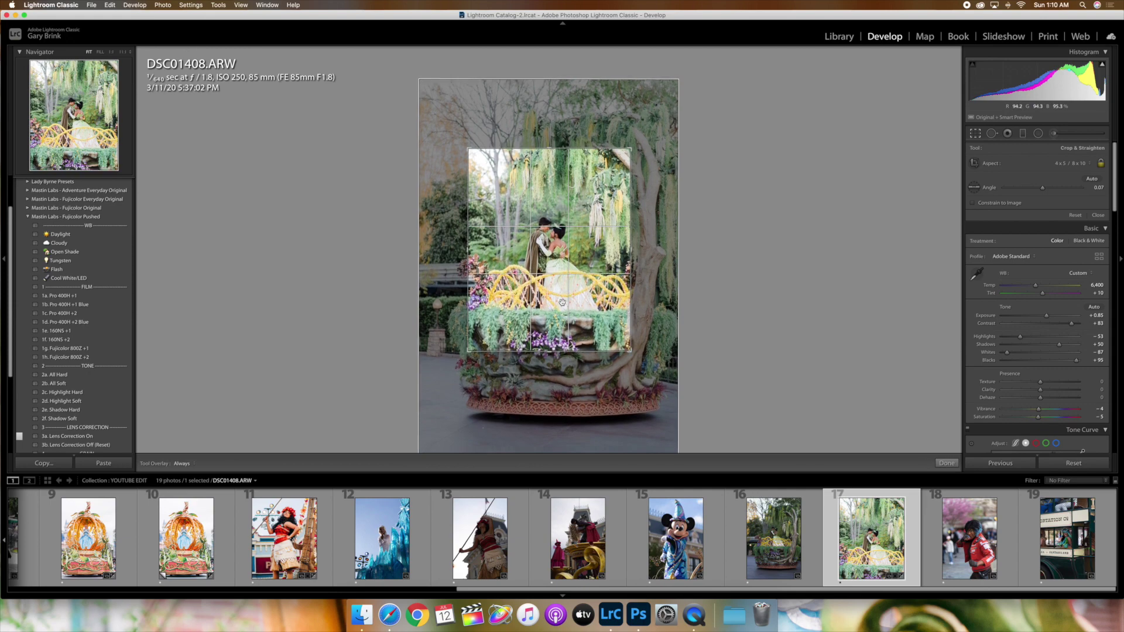
pyautogui.press('Return')
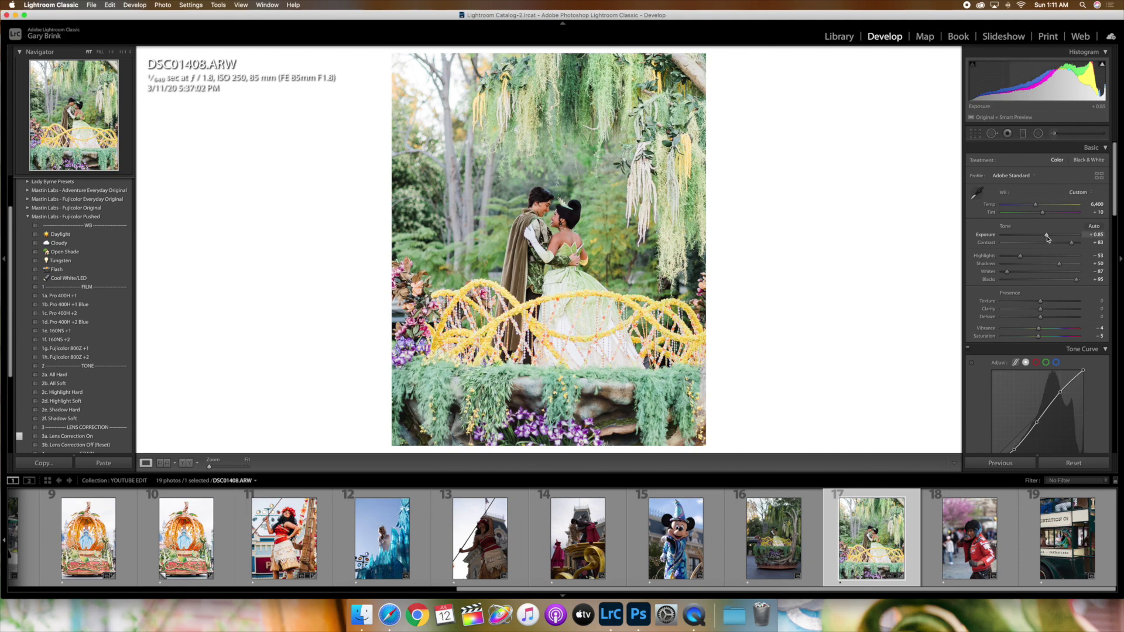
# Step: Set the cropped DSC01408 photo's exposure to +1.00
pyautogui.moveTo(1047, 238); pyautogui.dragTo(1047, 238)
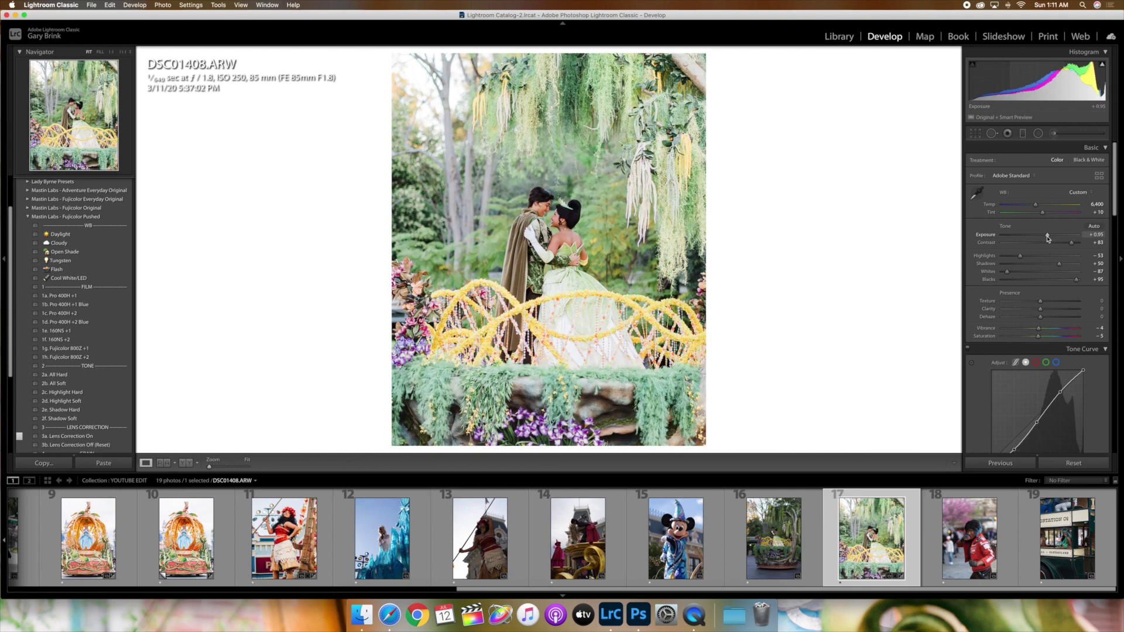
pyautogui.click(1092, 234)
pyautogui.write('1')
pyautogui.press('Return')
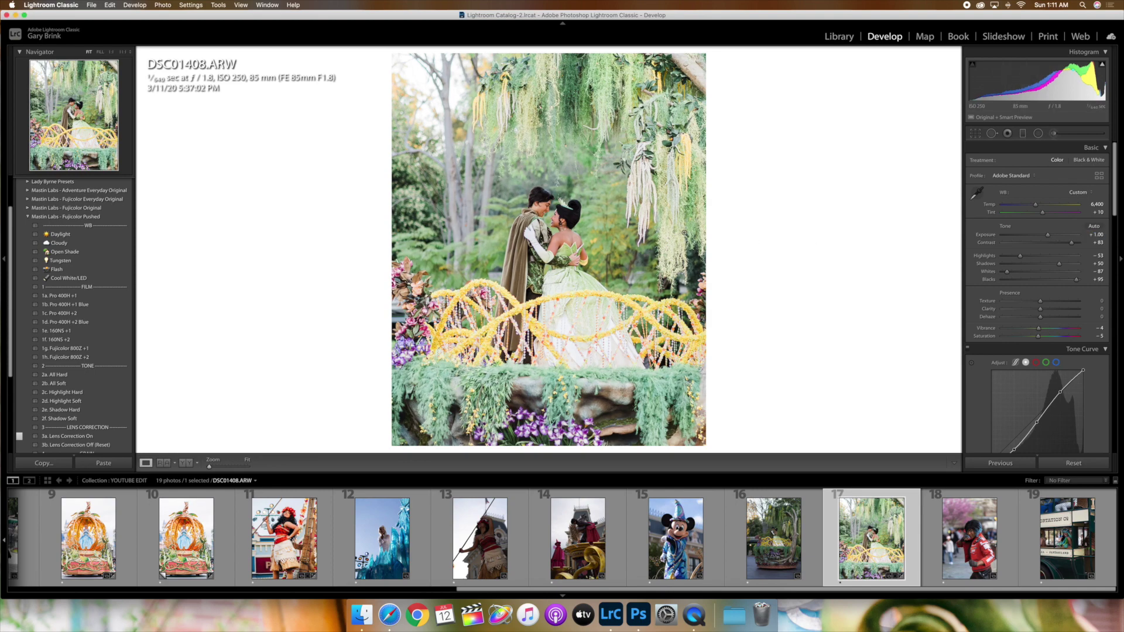
# Step: Export the finished DSC01408 photo
pyautogui.rightClick(541, 231)
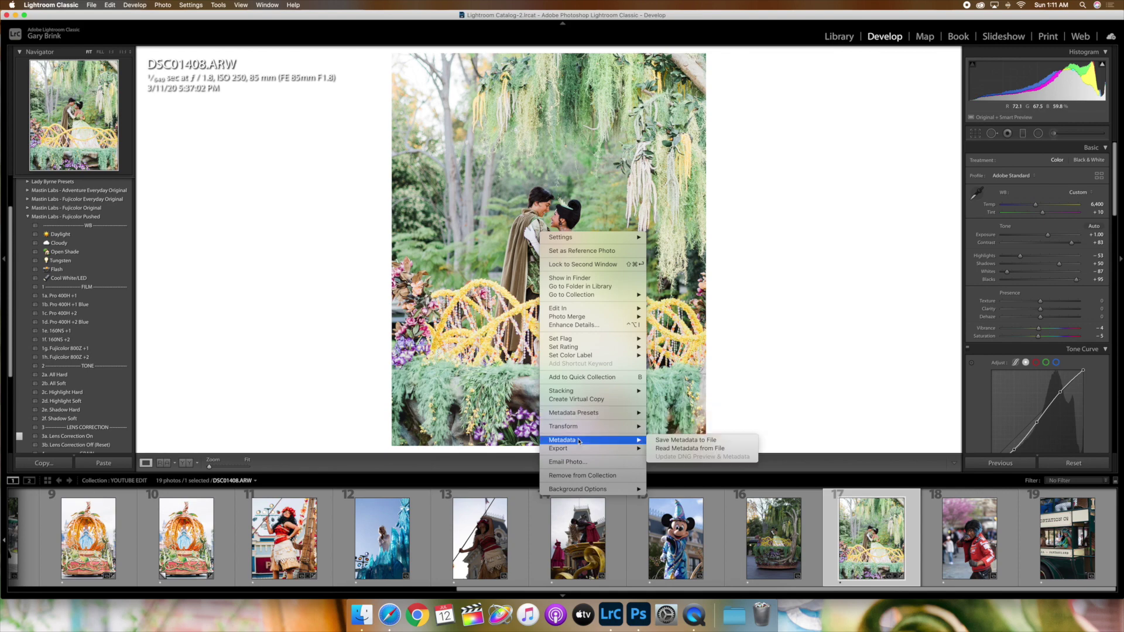
pyautogui.moveTo(620, 449)
pyautogui.click(662, 457)
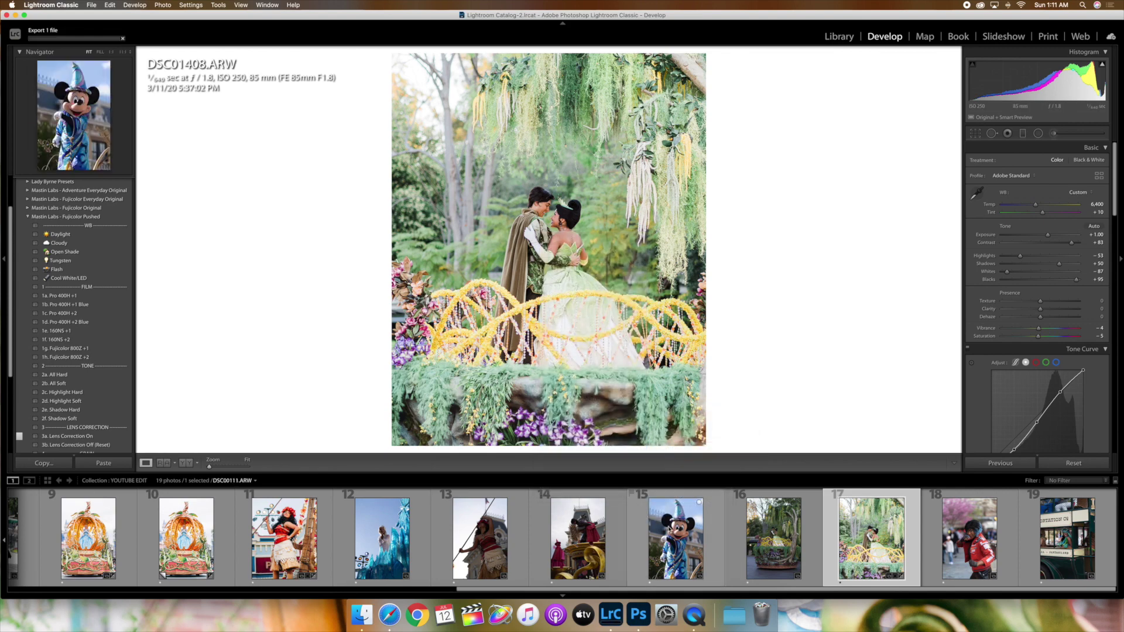
# Step: Collapse the Mastin Labs Fujicolor Pushed preset group and open DSC00031, the fairy leaning over the flower pot
pyautogui.scroll(2, 669, 528)
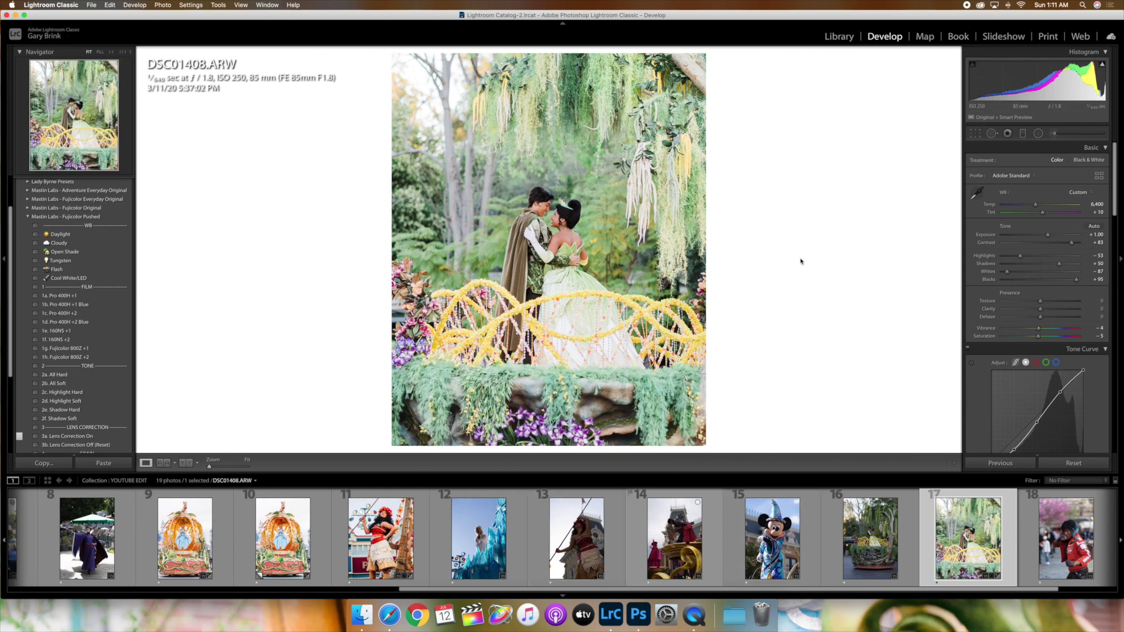
pyautogui.click(28, 217)
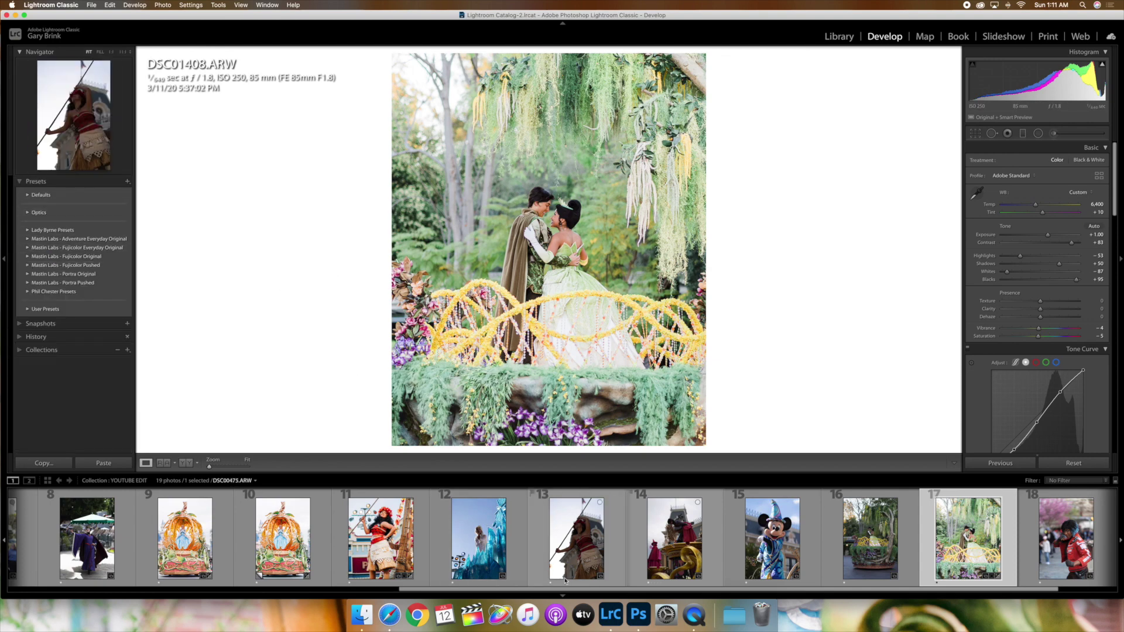
pyautogui.scroll(3, 565, 582)
pyautogui.scroll(4, 565, 581)
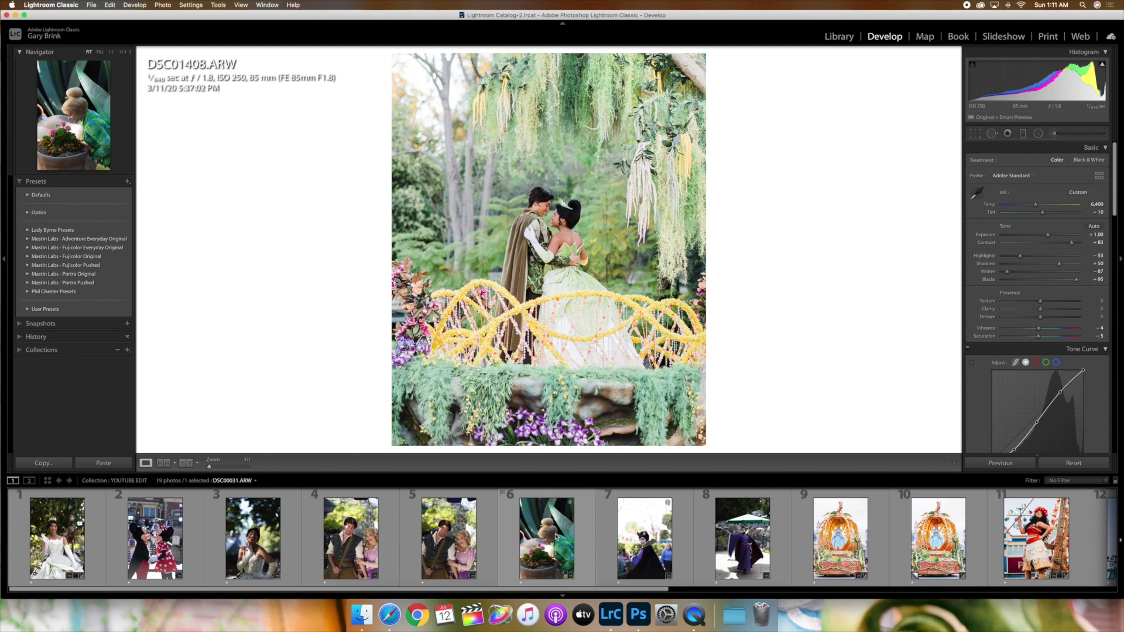
pyautogui.click(556, 537)
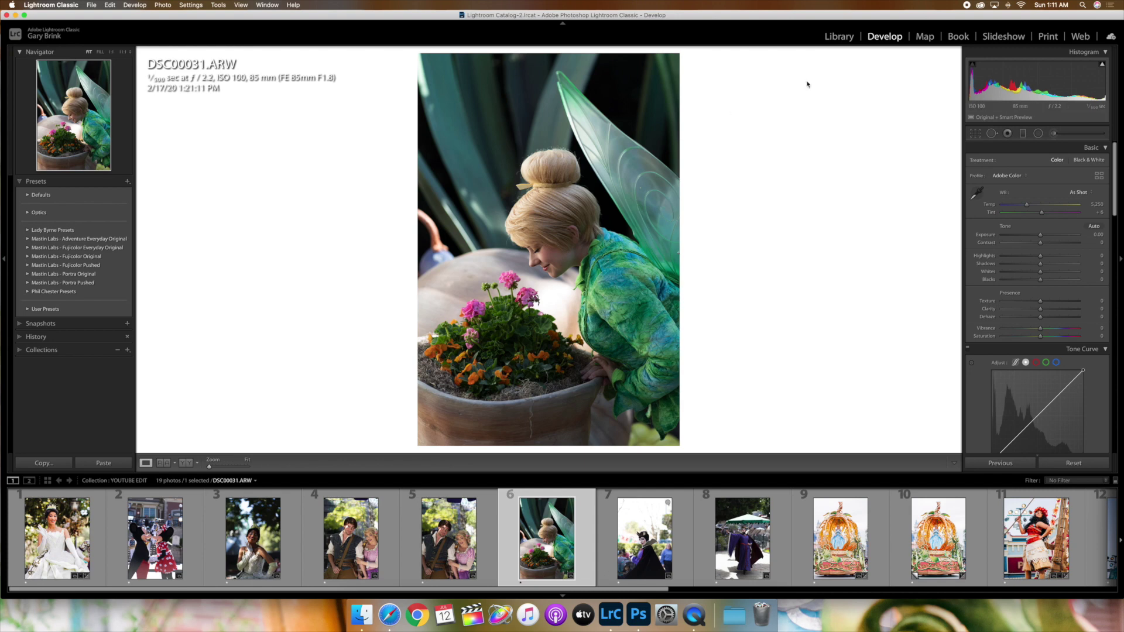
# Step: Look through the Mastin Labs Fujicolor Original presets and apply the 1b. Portra 400 film preset from Mastin Labs Portra Original
pyautogui.click(28, 258)
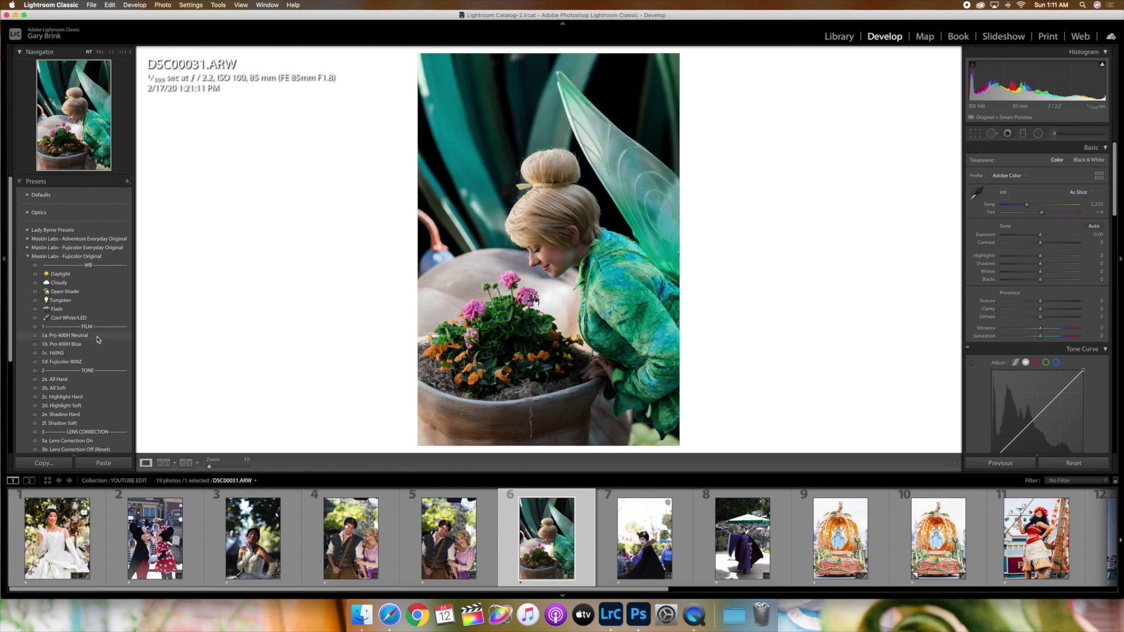
pyautogui.click(27, 256)
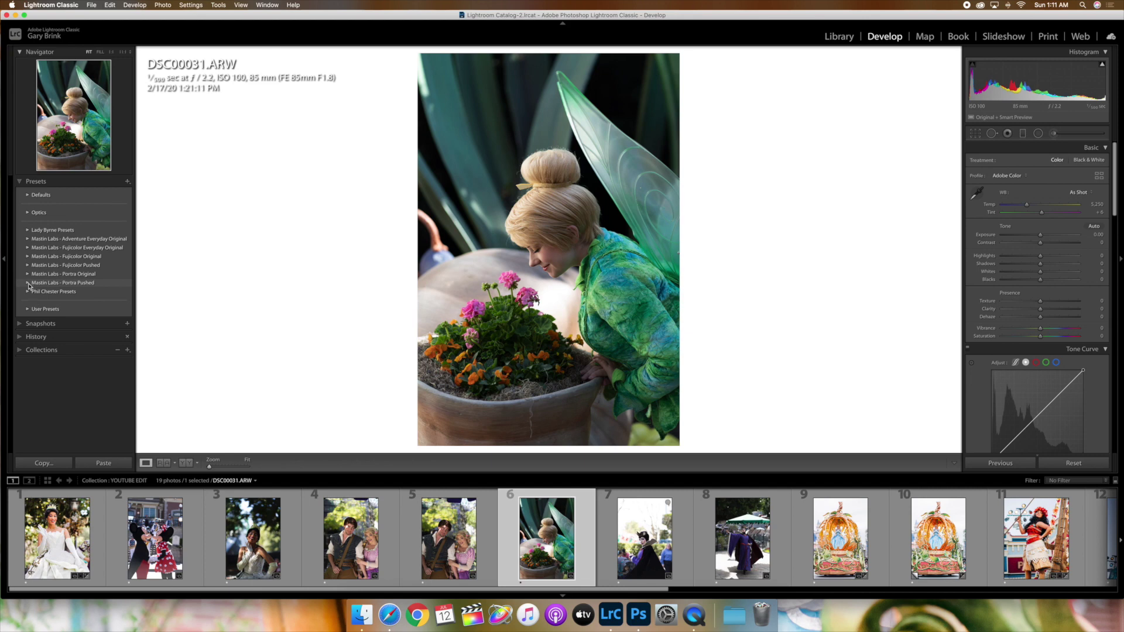
pyautogui.click(28, 274)
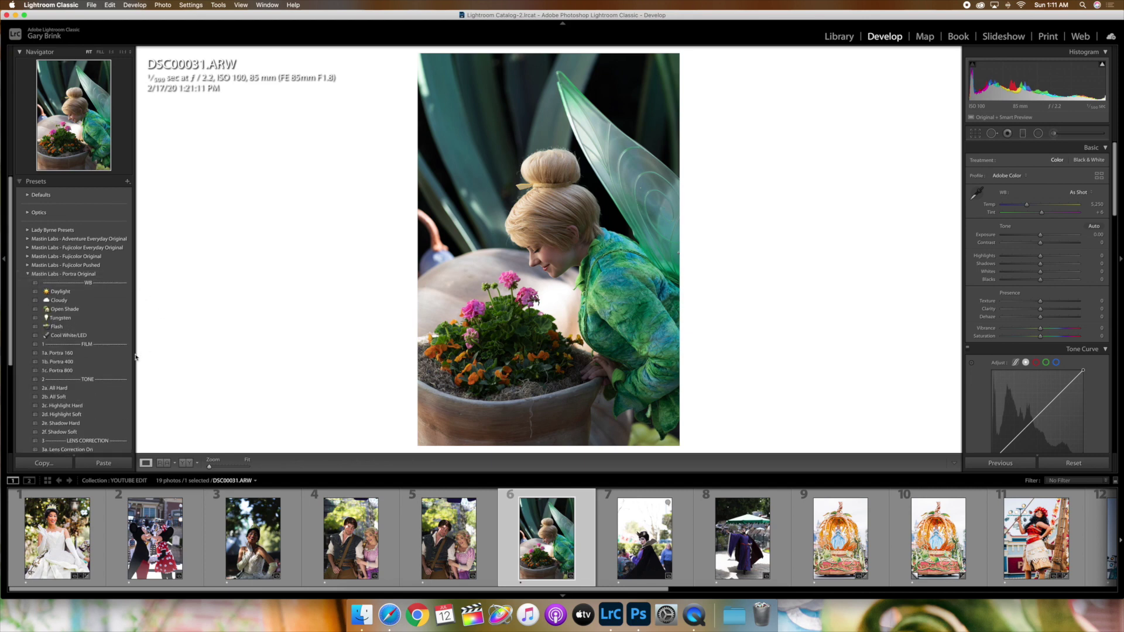
pyautogui.click(99, 363)
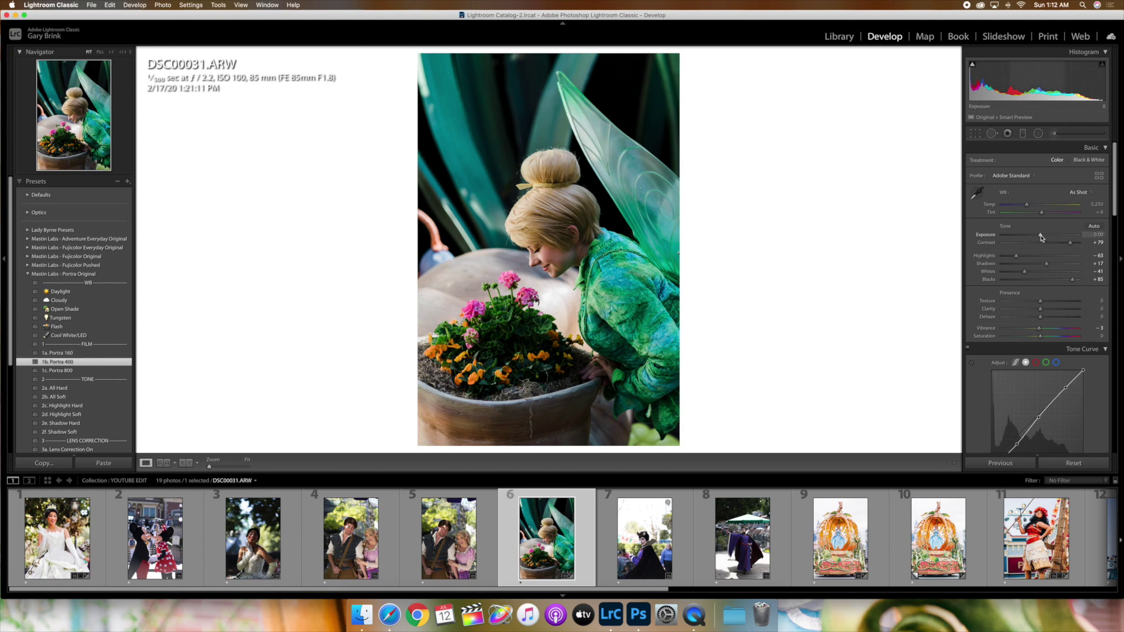
# Step: Brighten the fairy photo, apply the 2b. All Soft tone preset, and bring the exposure to +1.00
pyautogui.moveTo(1041, 237); pyautogui.dragTo(1042, 238)
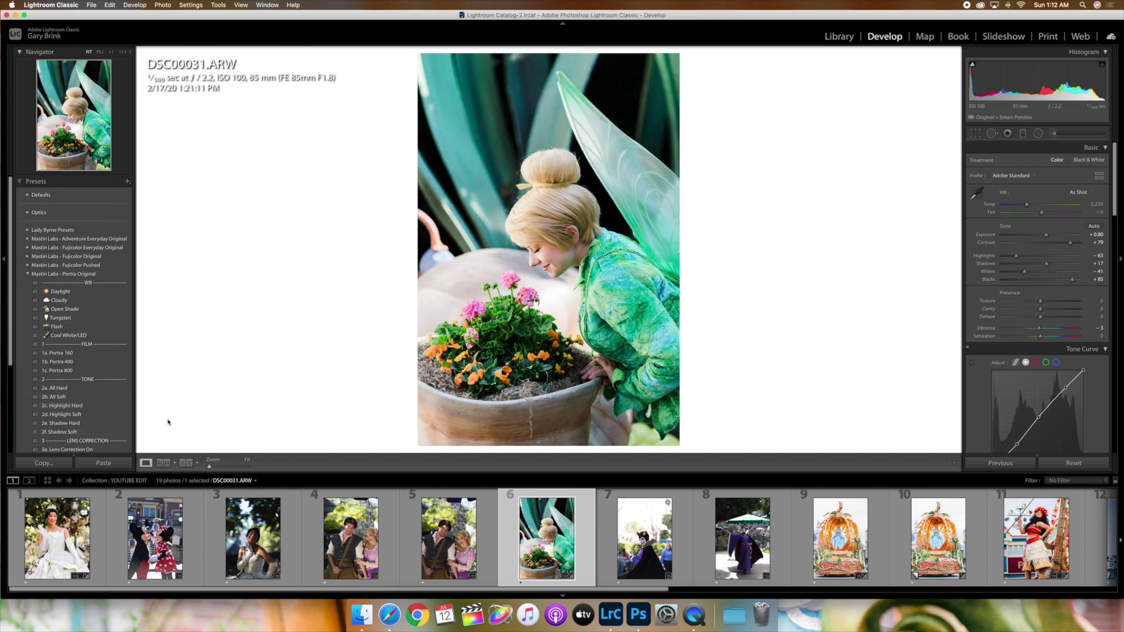
pyautogui.press('j')
pyautogui.click(64, 397)
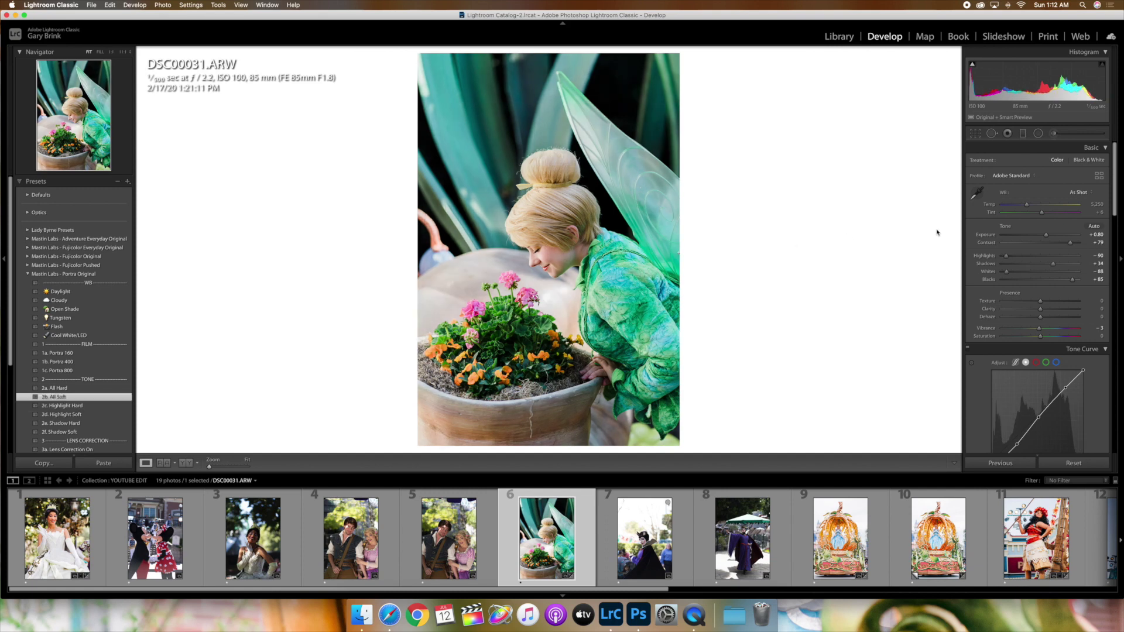
pyautogui.moveTo(1046, 237); pyautogui.dragTo(1048, 236)
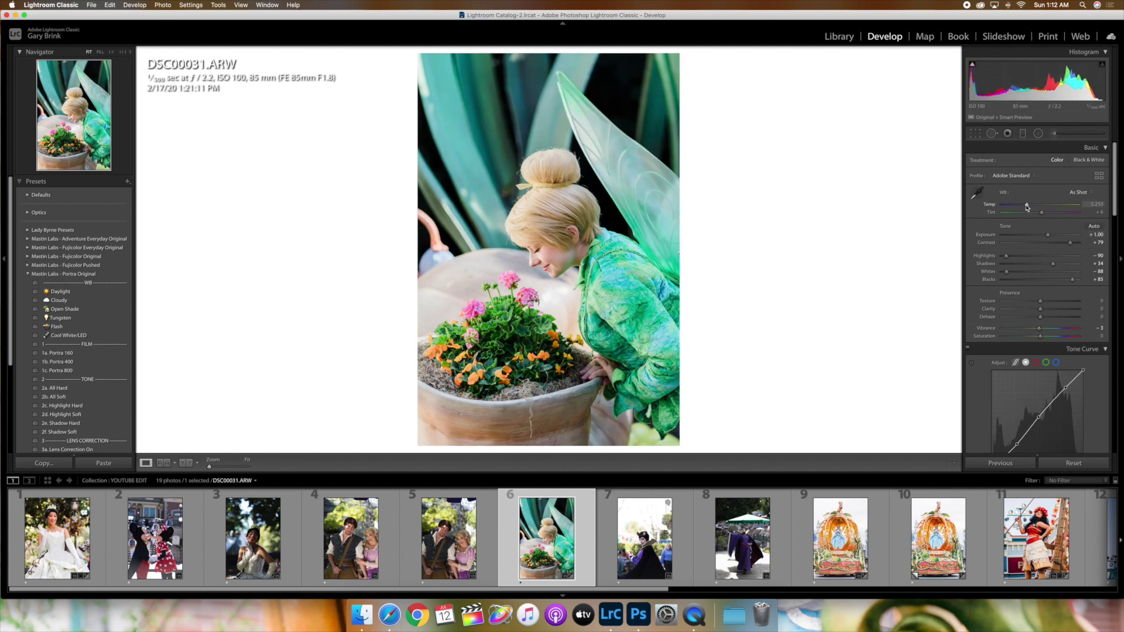
# Step: Set the white balance temperature to 5,709 with the tint reset, and examine the fairy's face close up
pyautogui.moveTo(1026, 205); pyautogui.dragTo(1043, 215)
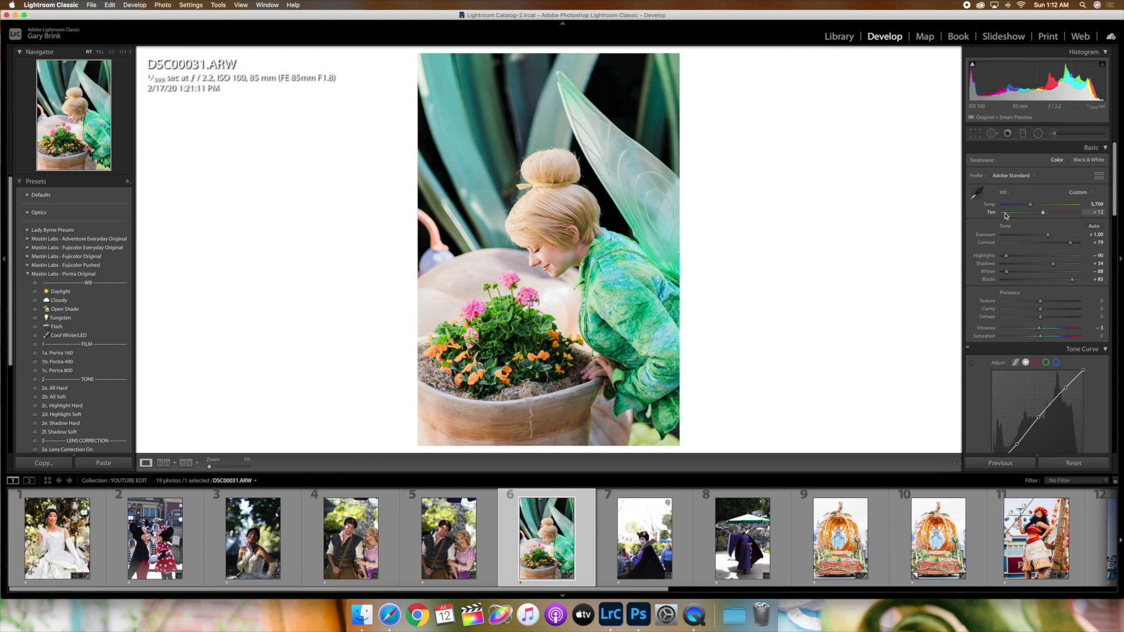
pyautogui.doubleClick(992, 212)
pyautogui.click(549, 239)
pyautogui.press('super+equal')
pyautogui.press('super+equal')
pyautogui.press('super+equal')
pyautogui.press('super+equal')
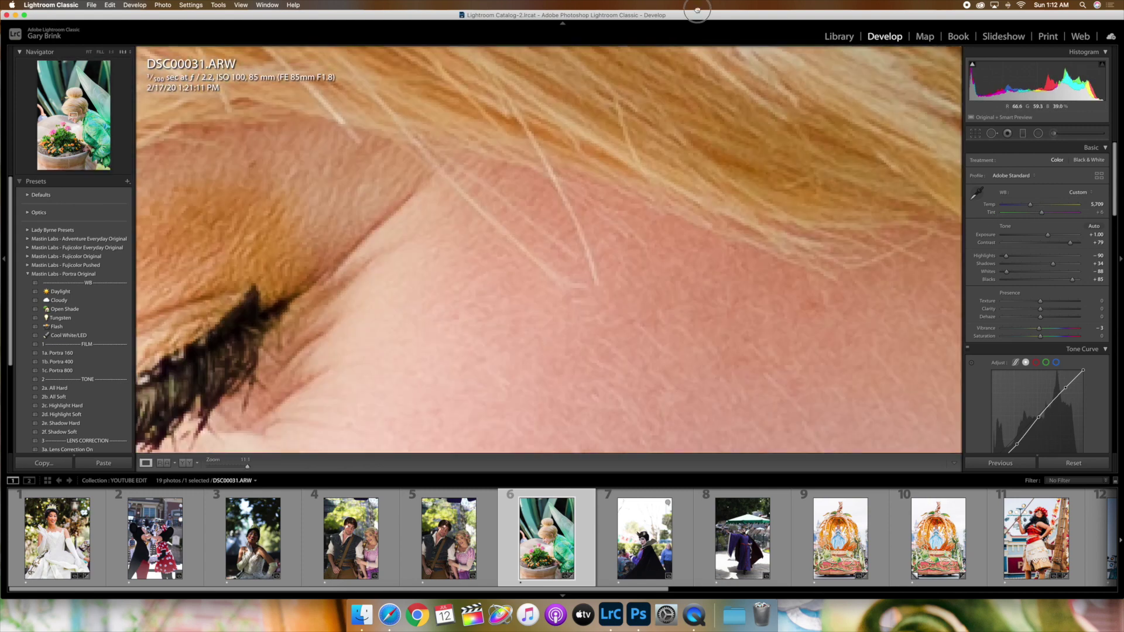
pyautogui.press('super+minus')
pyautogui.press('super+minus')
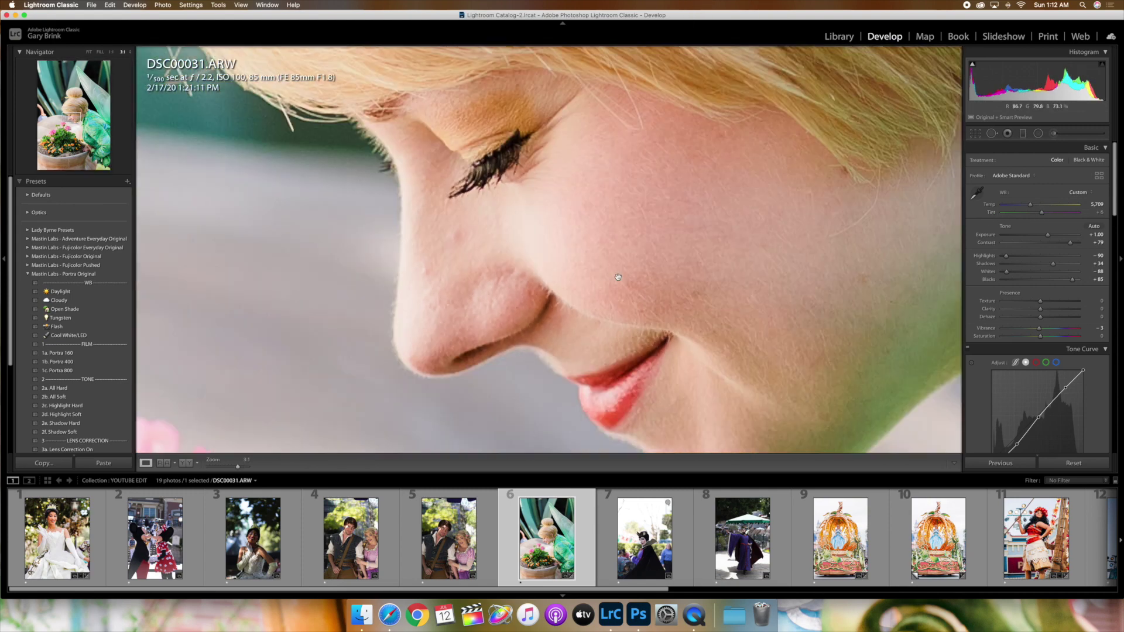
pyautogui.moveTo(863, 258); pyautogui.dragTo(843, 256)
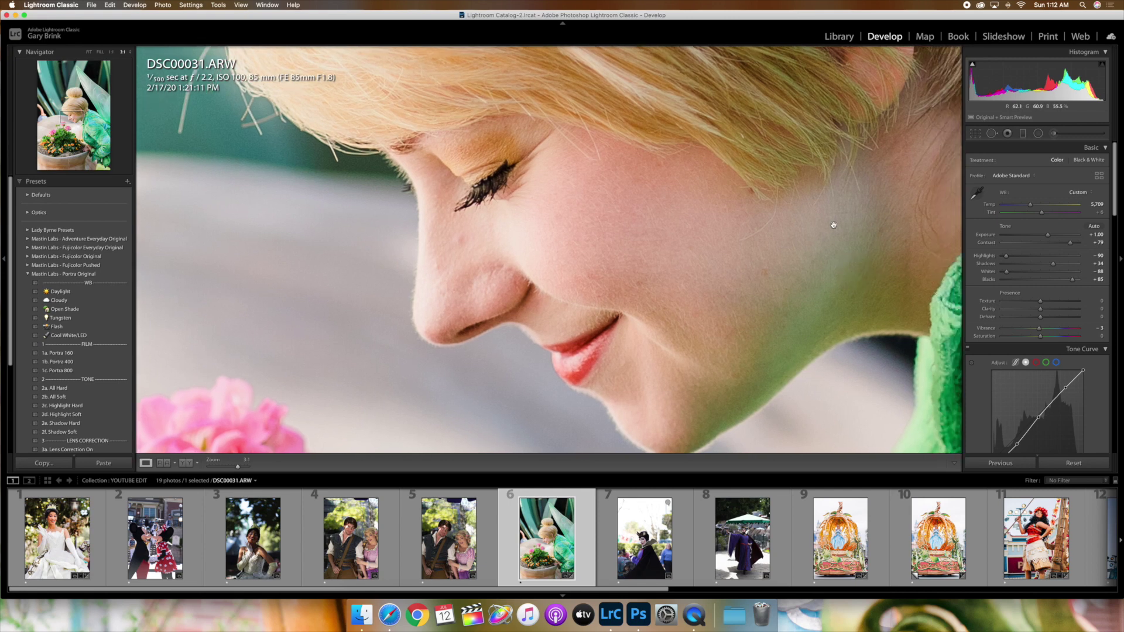
# Step: Set the photo's tint to +10 and return to the full-photo view
pyautogui.click(1042, 215)
pyautogui.click(1096, 212)
pyautogui.press('Return')
pyautogui.click(711, 219)
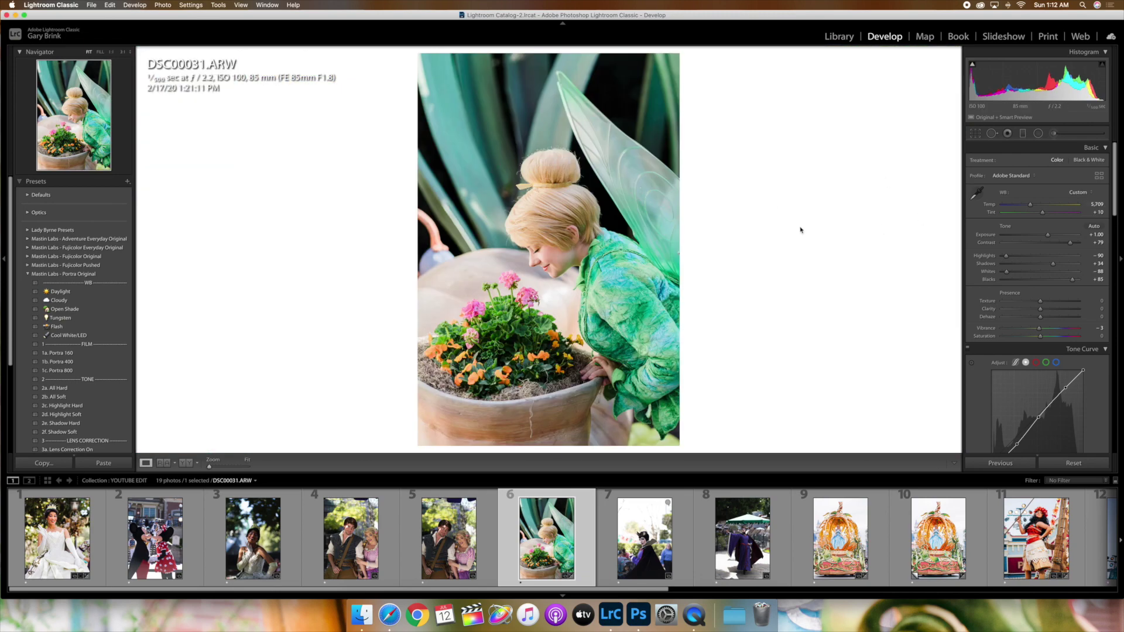
# Step: Compare the before and after versions of the fairy photo and check the edit in the Library module
pyautogui.press('y')
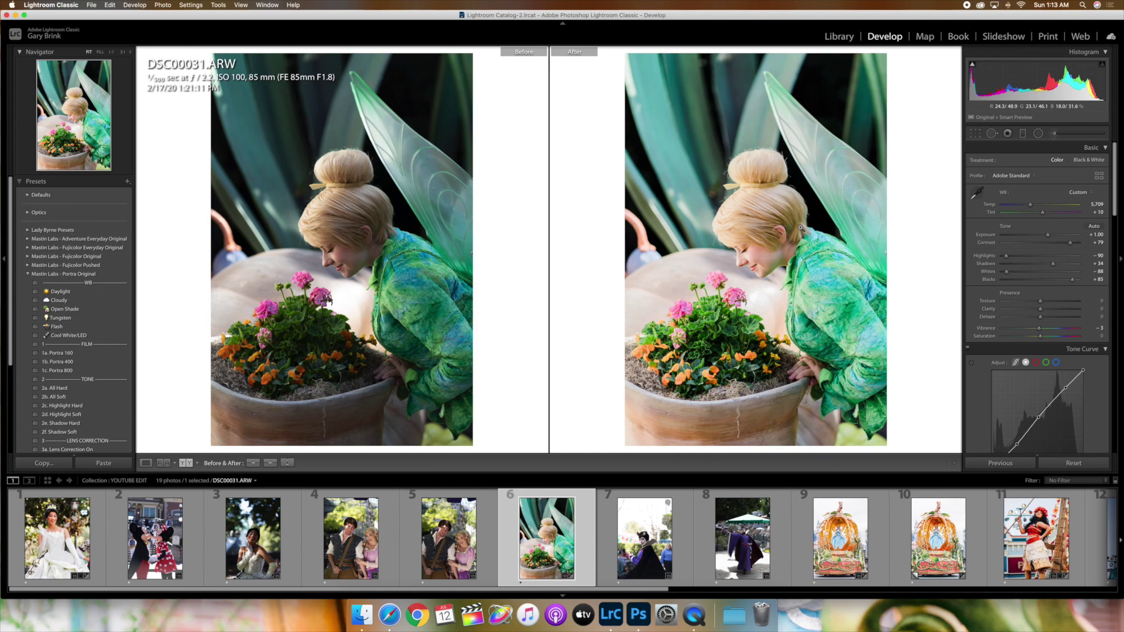
pyautogui.press('y')
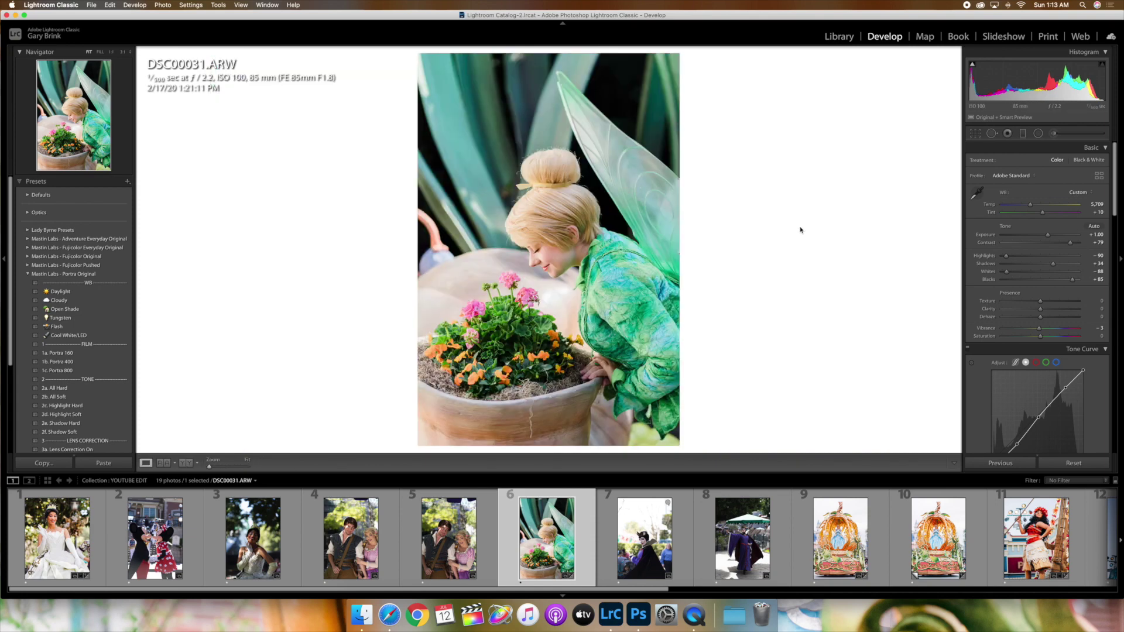
pyautogui.press('\\')
pyautogui.press('\\')
pyautogui.press('\\')
pyautogui.press('\\')
pyautogui.click(839, 37)
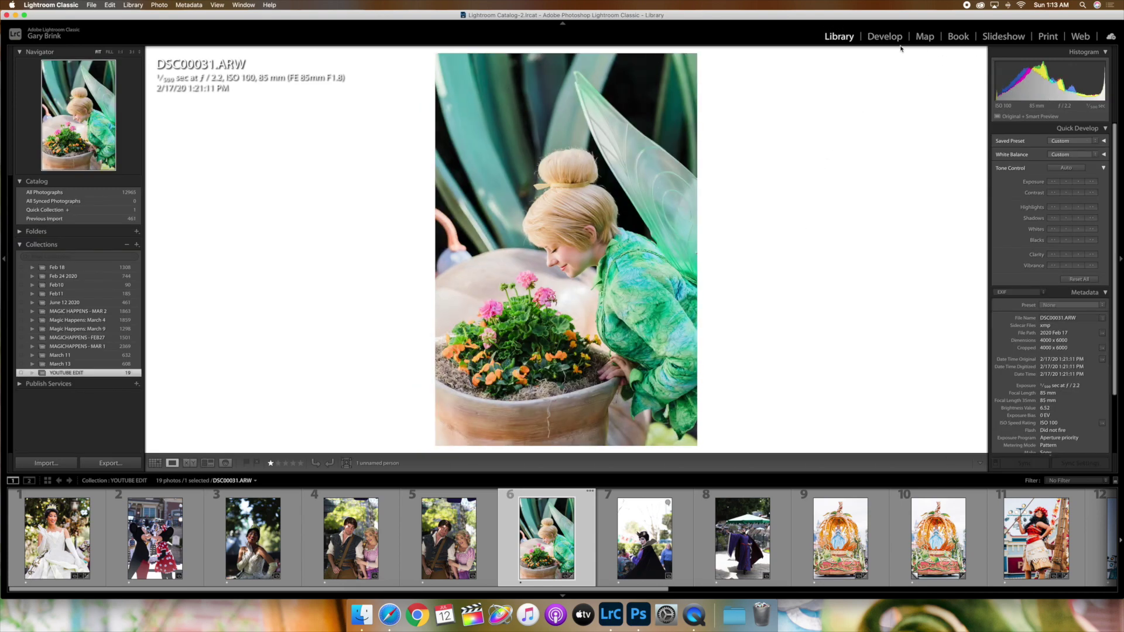
pyautogui.click(881, 38)
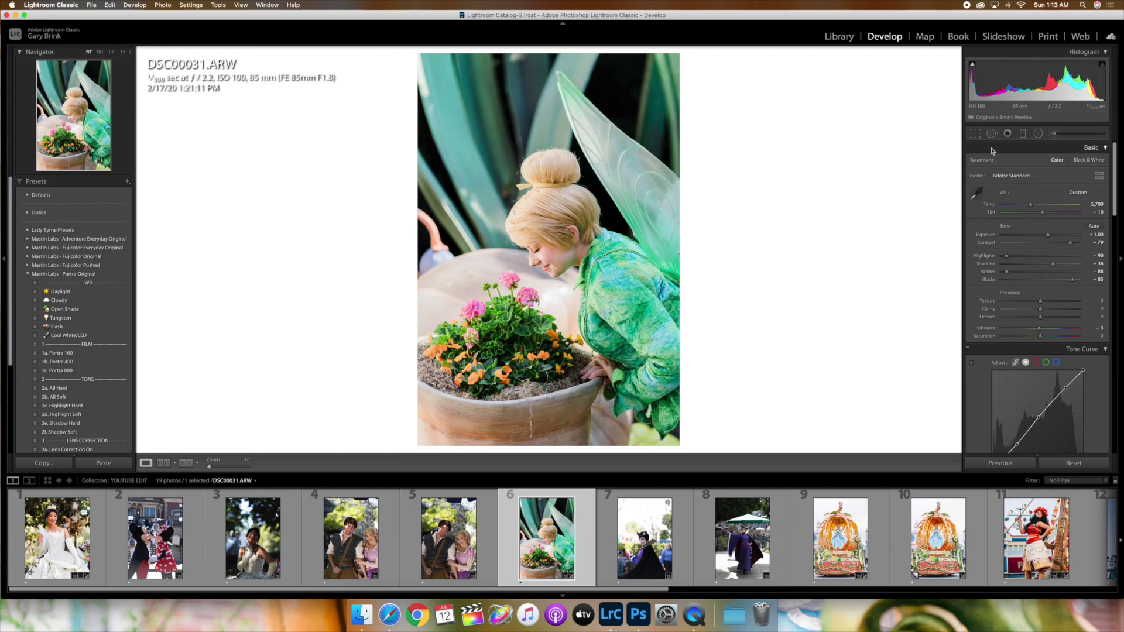
# Step: Crop the fairy photo to the 4 x 5 / 8 x 10 aspect ratio, trimming the area above her
pyautogui.click(975, 133)
pyautogui.click(1083, 163)
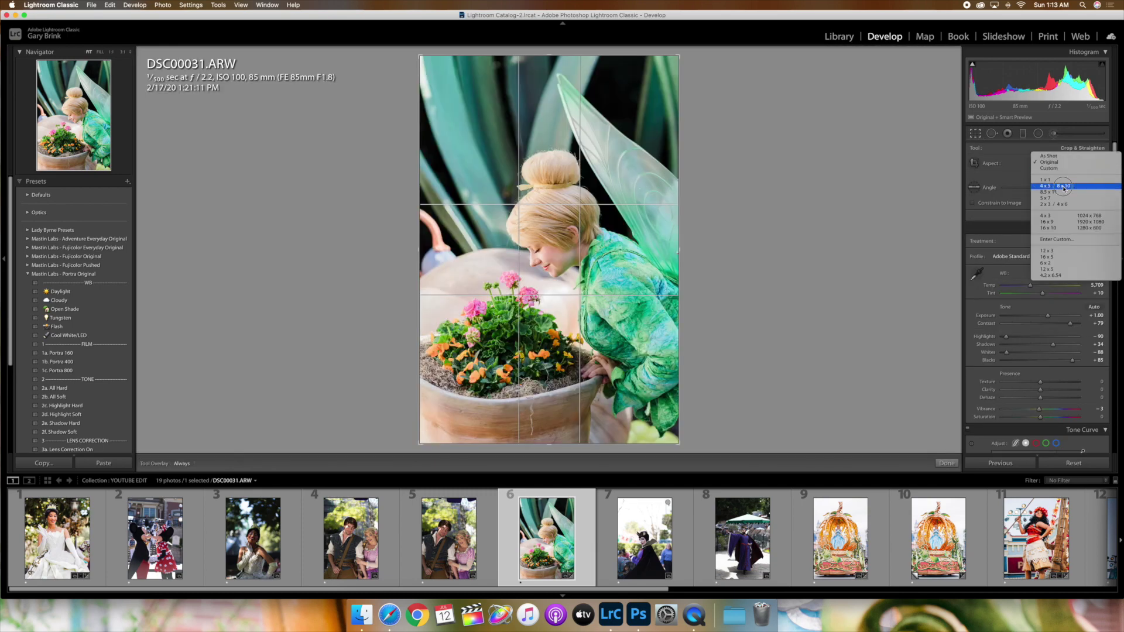
pyautogui.click(1064, 188)
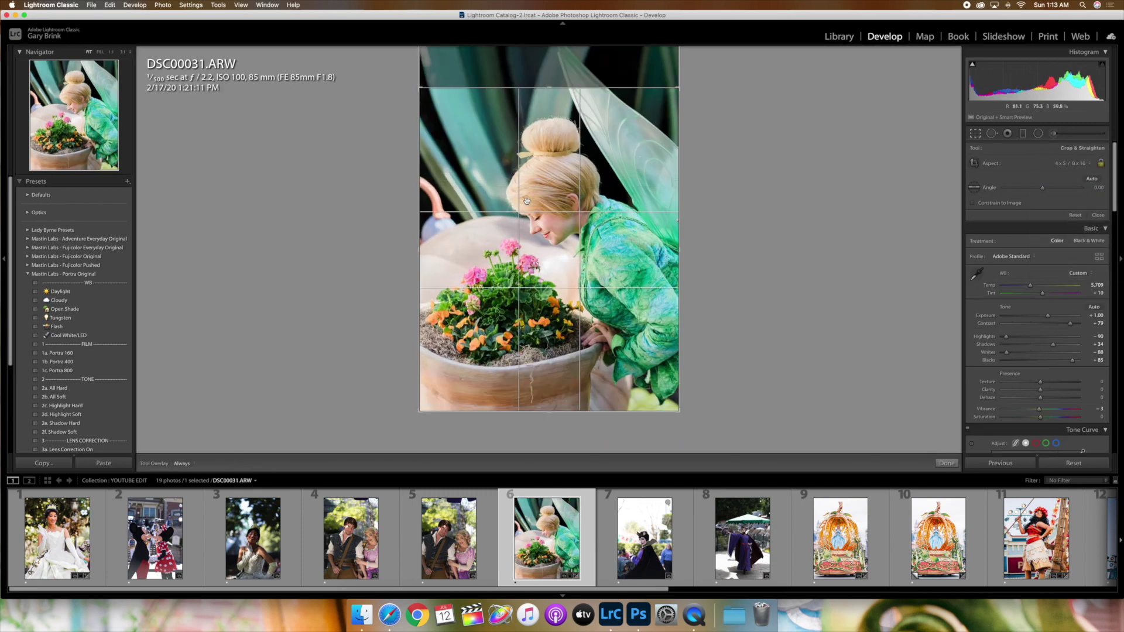
pyautogui.press('Return')
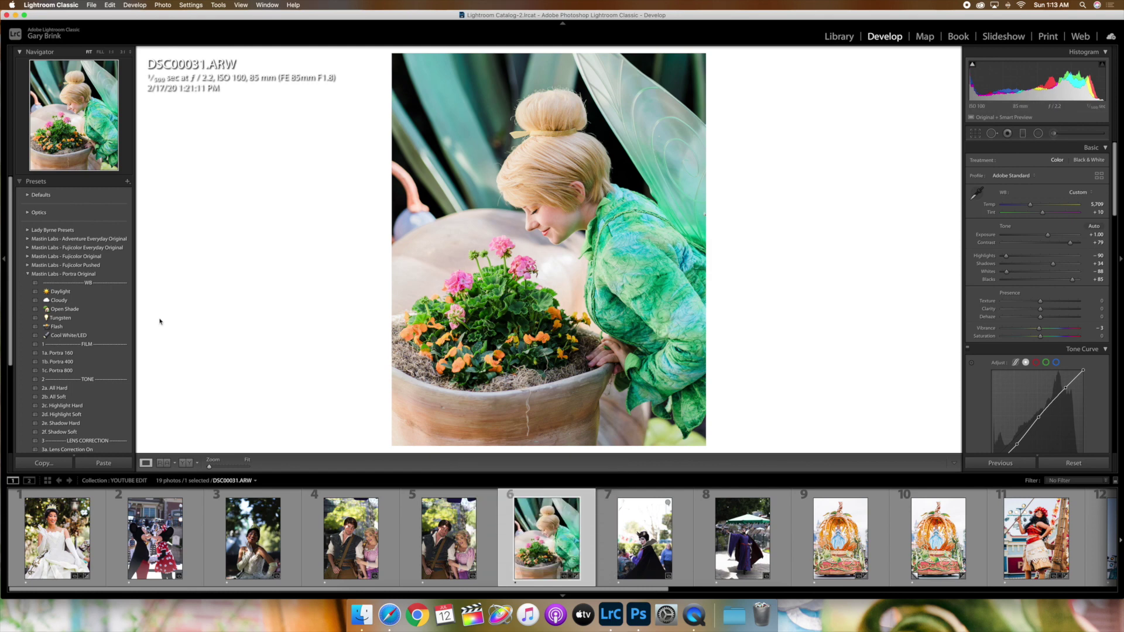
# Step: Collapse the Mastin Labs Portra Original preset group and export the finished DSC00031 photo
pyautogui.click(28, 274)
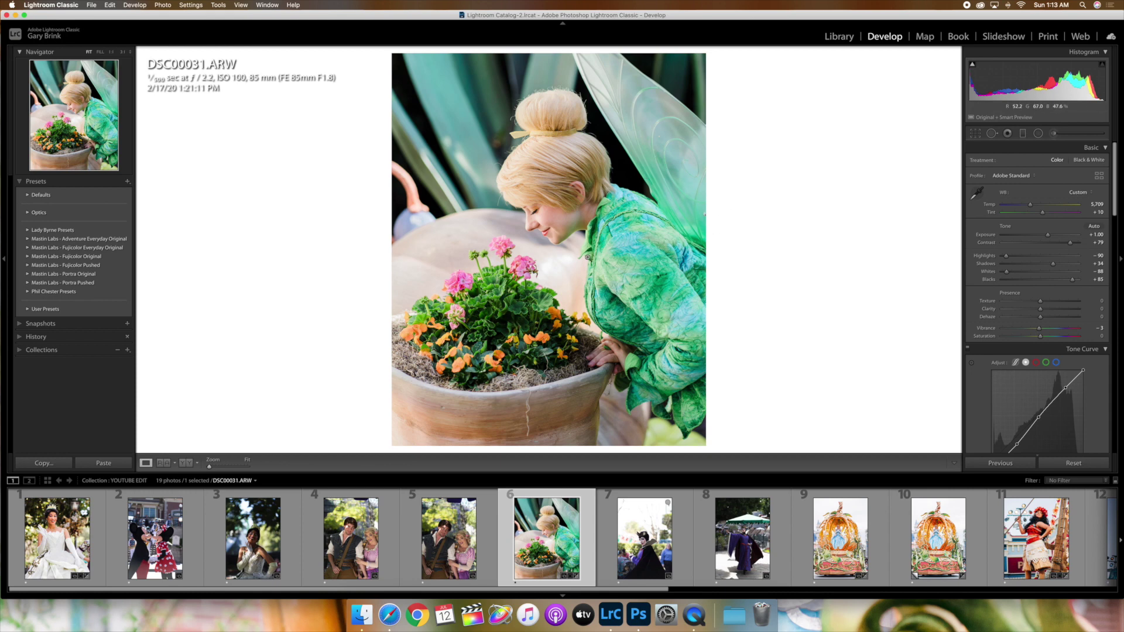
pyautogui.rightClick(611, 286)
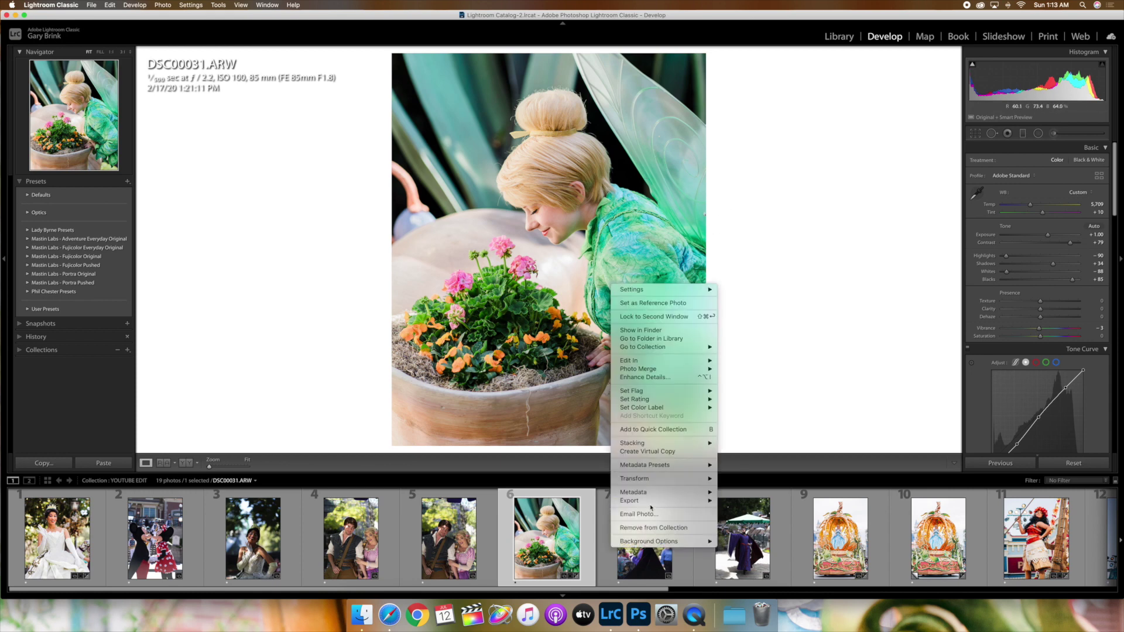
pyautogui.moveTo(644, 501)
pyautogui.click(755, 512)
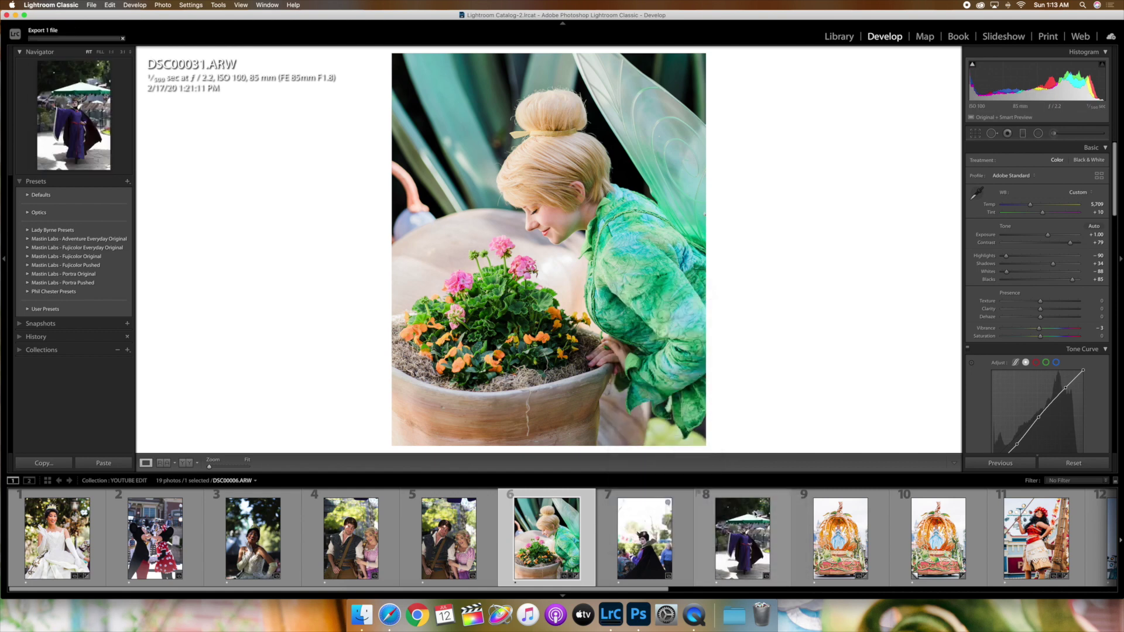